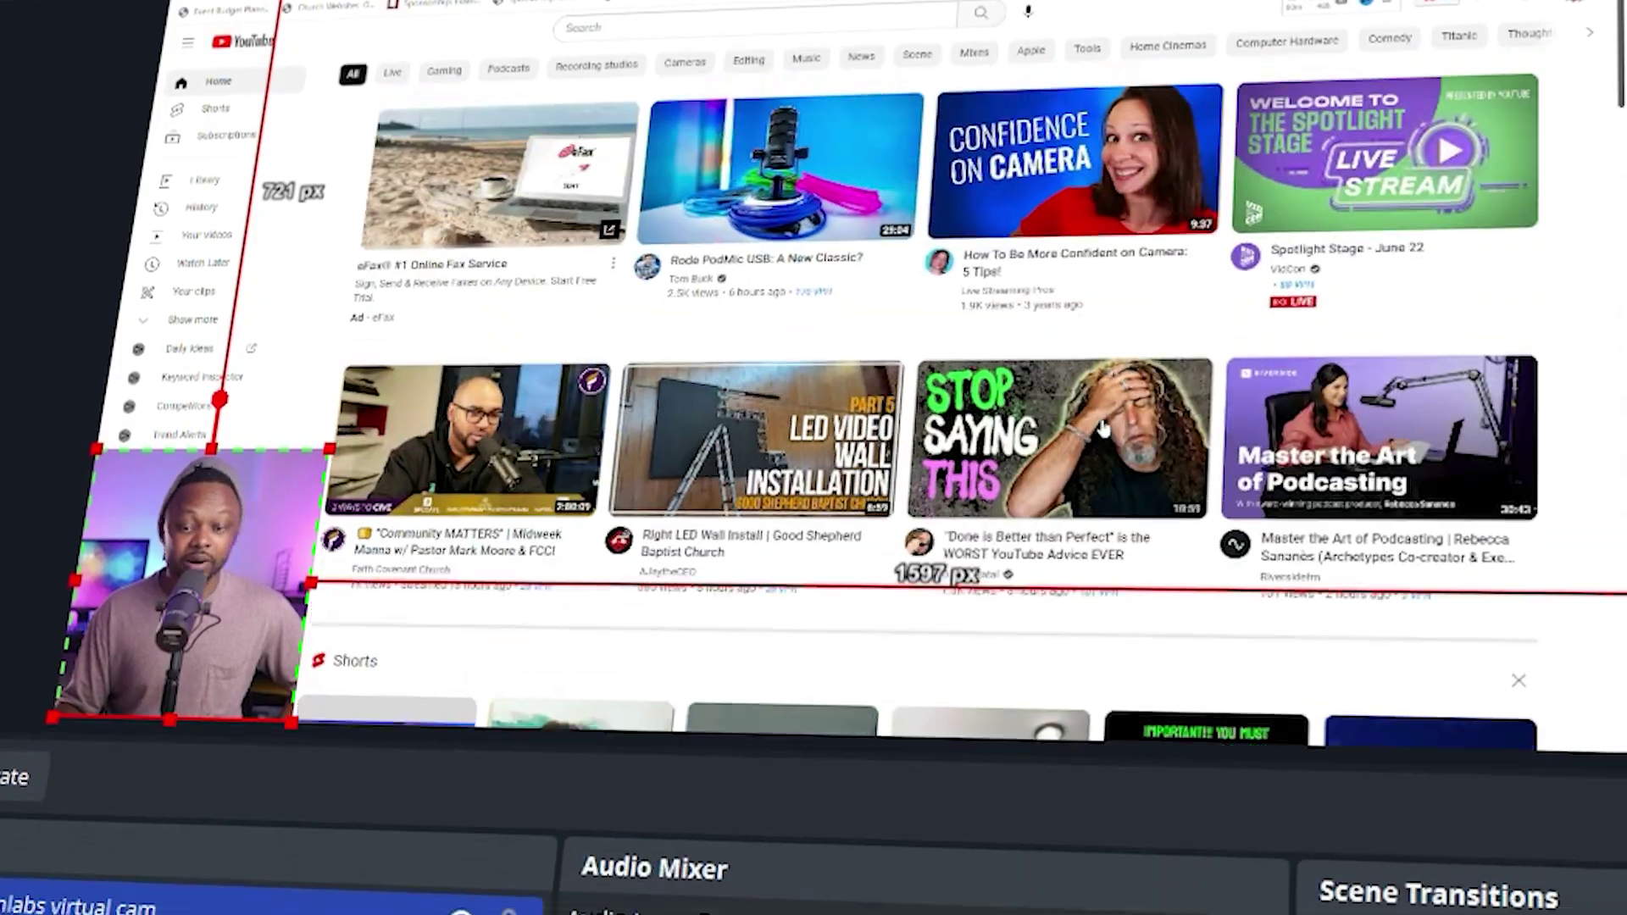
Create a new scene named 'Screen share' from the Scenes list
mouse_move(1077, 391)
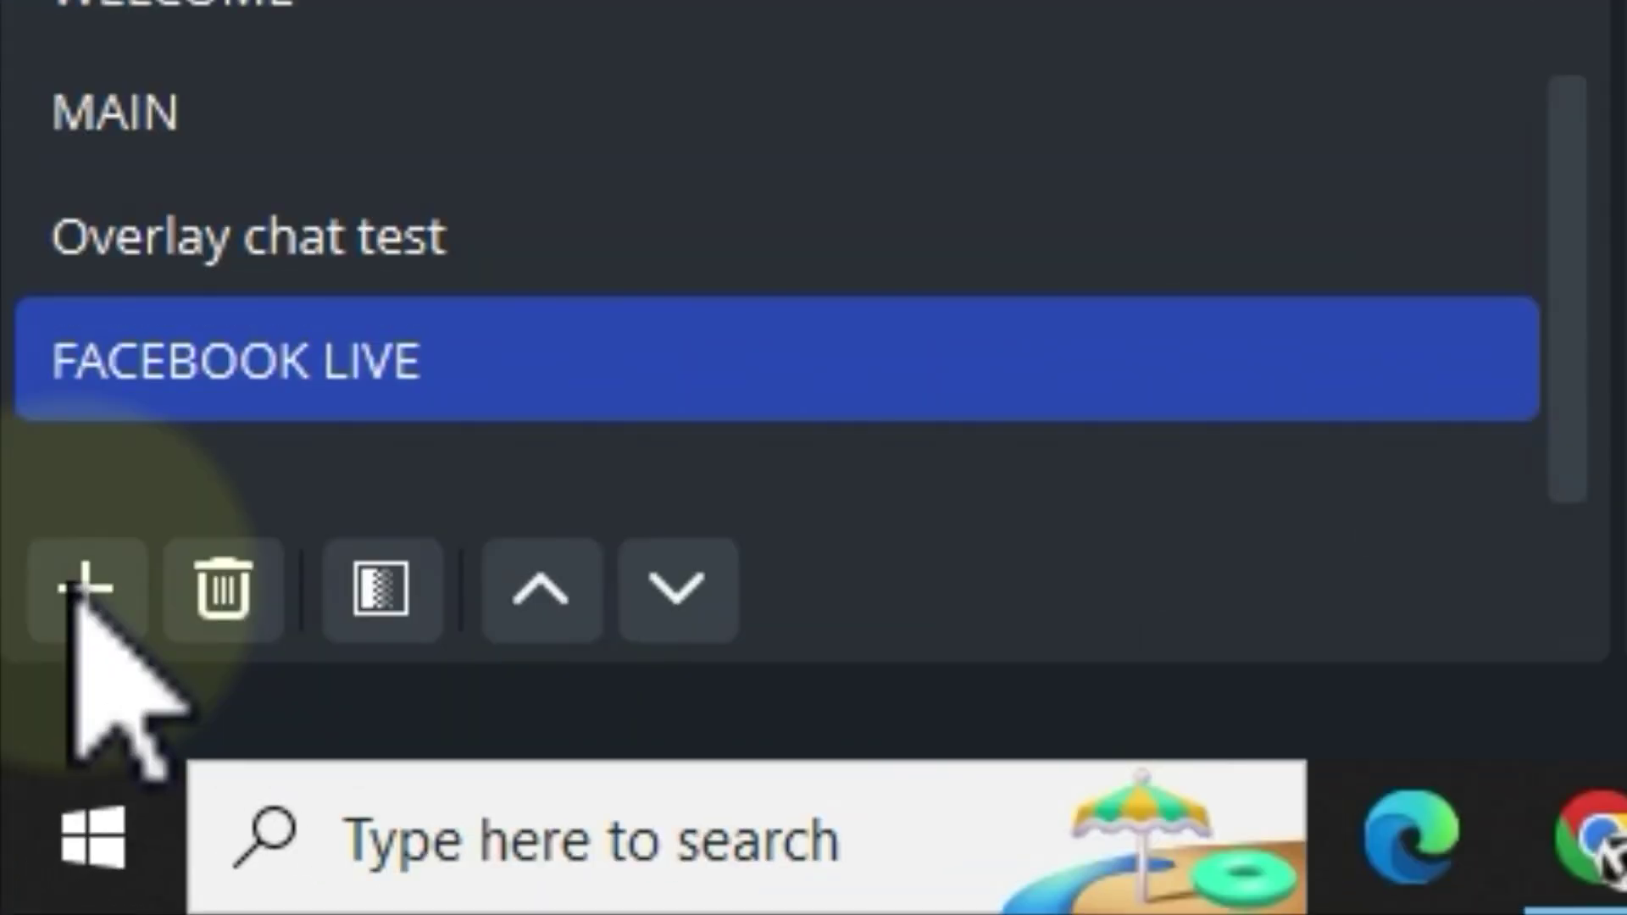
click(83, 589)
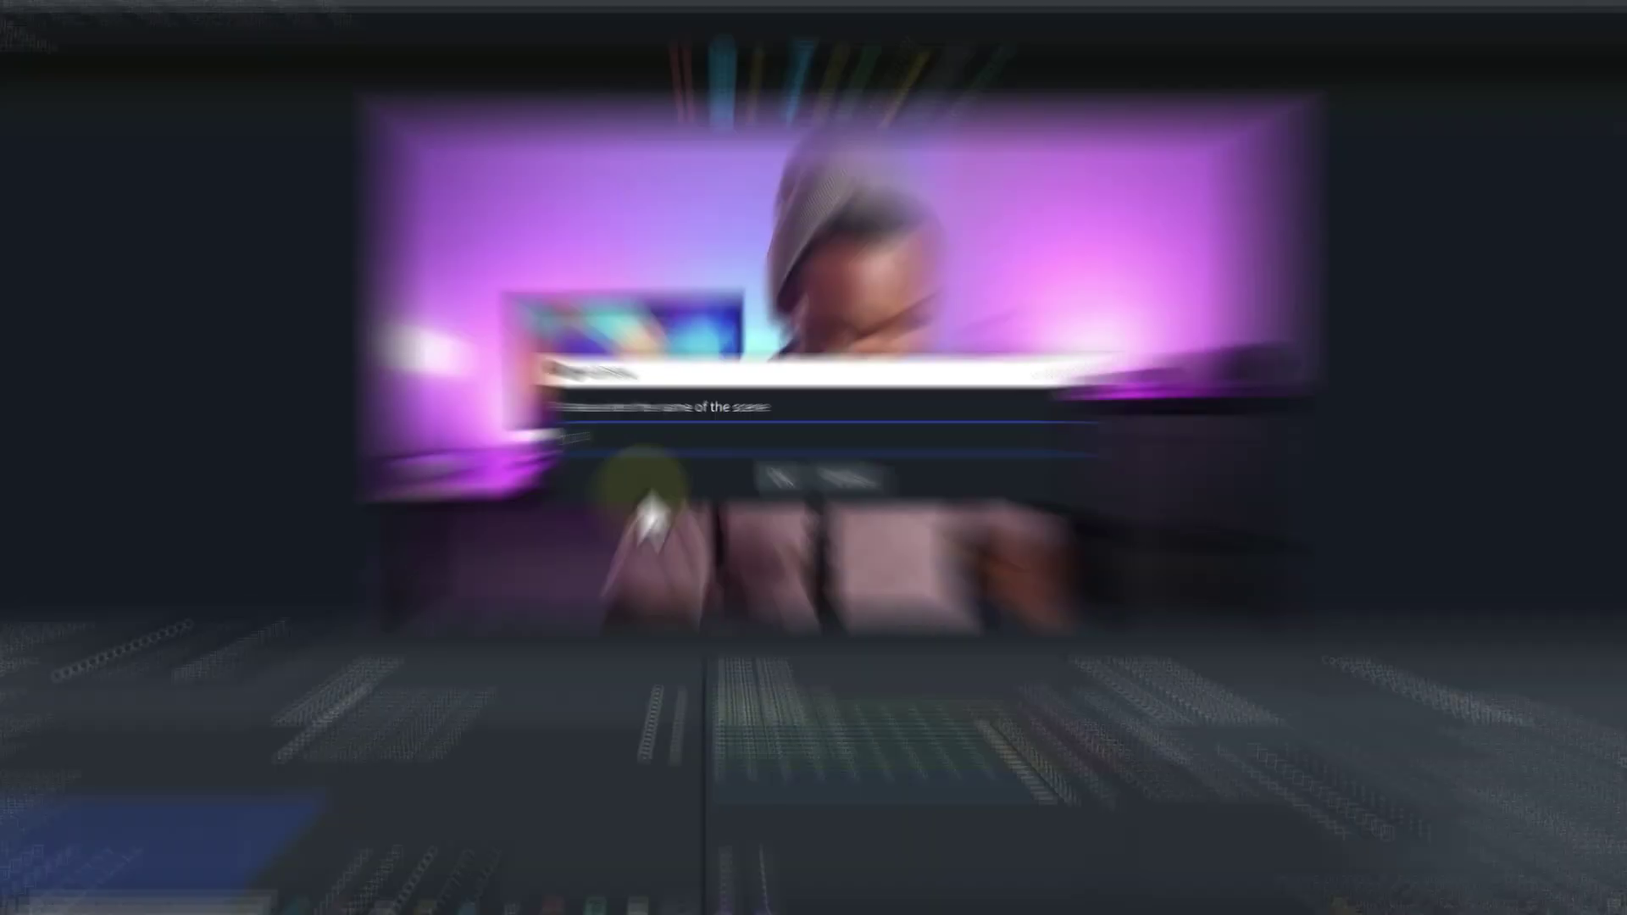
text(Sce)
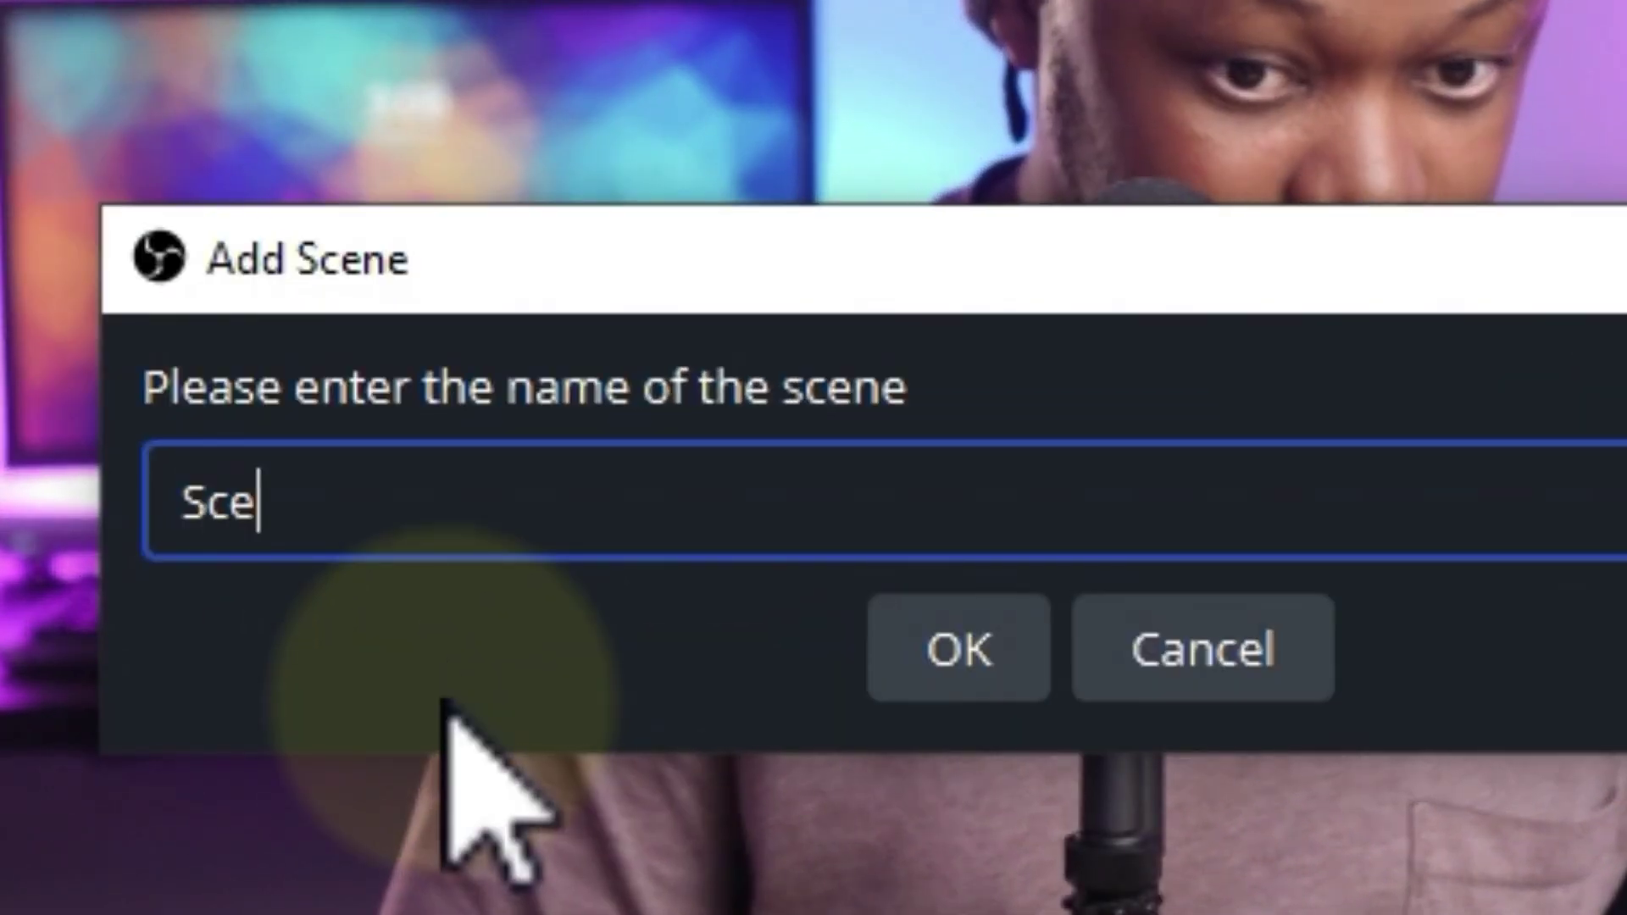
key(BackSpace)
text(reen )
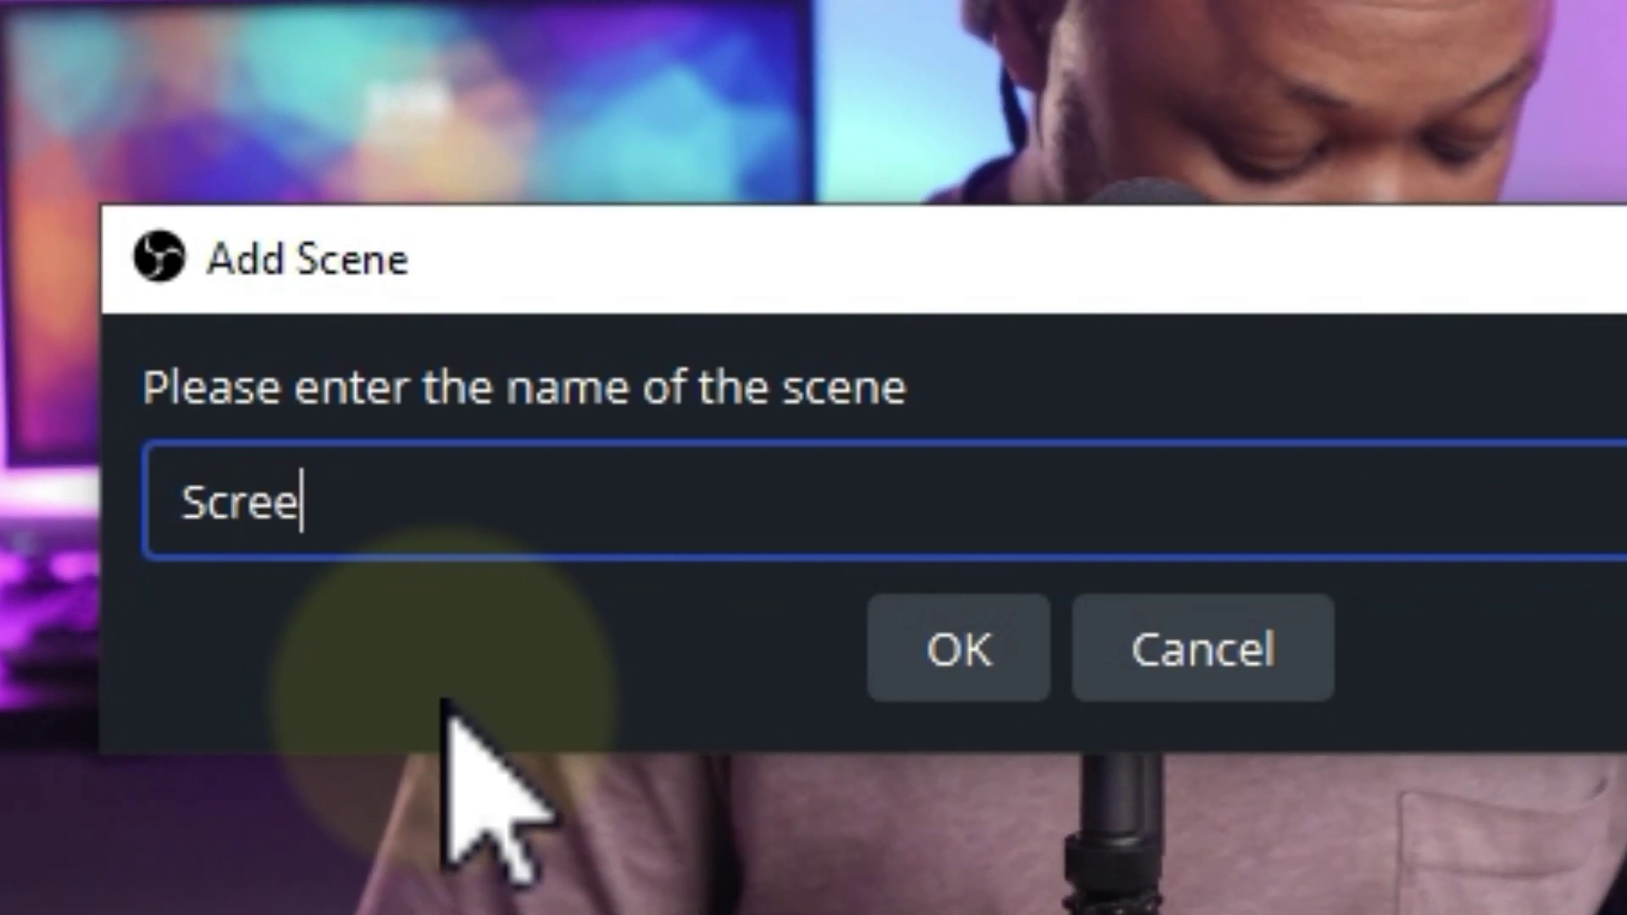
text(share)
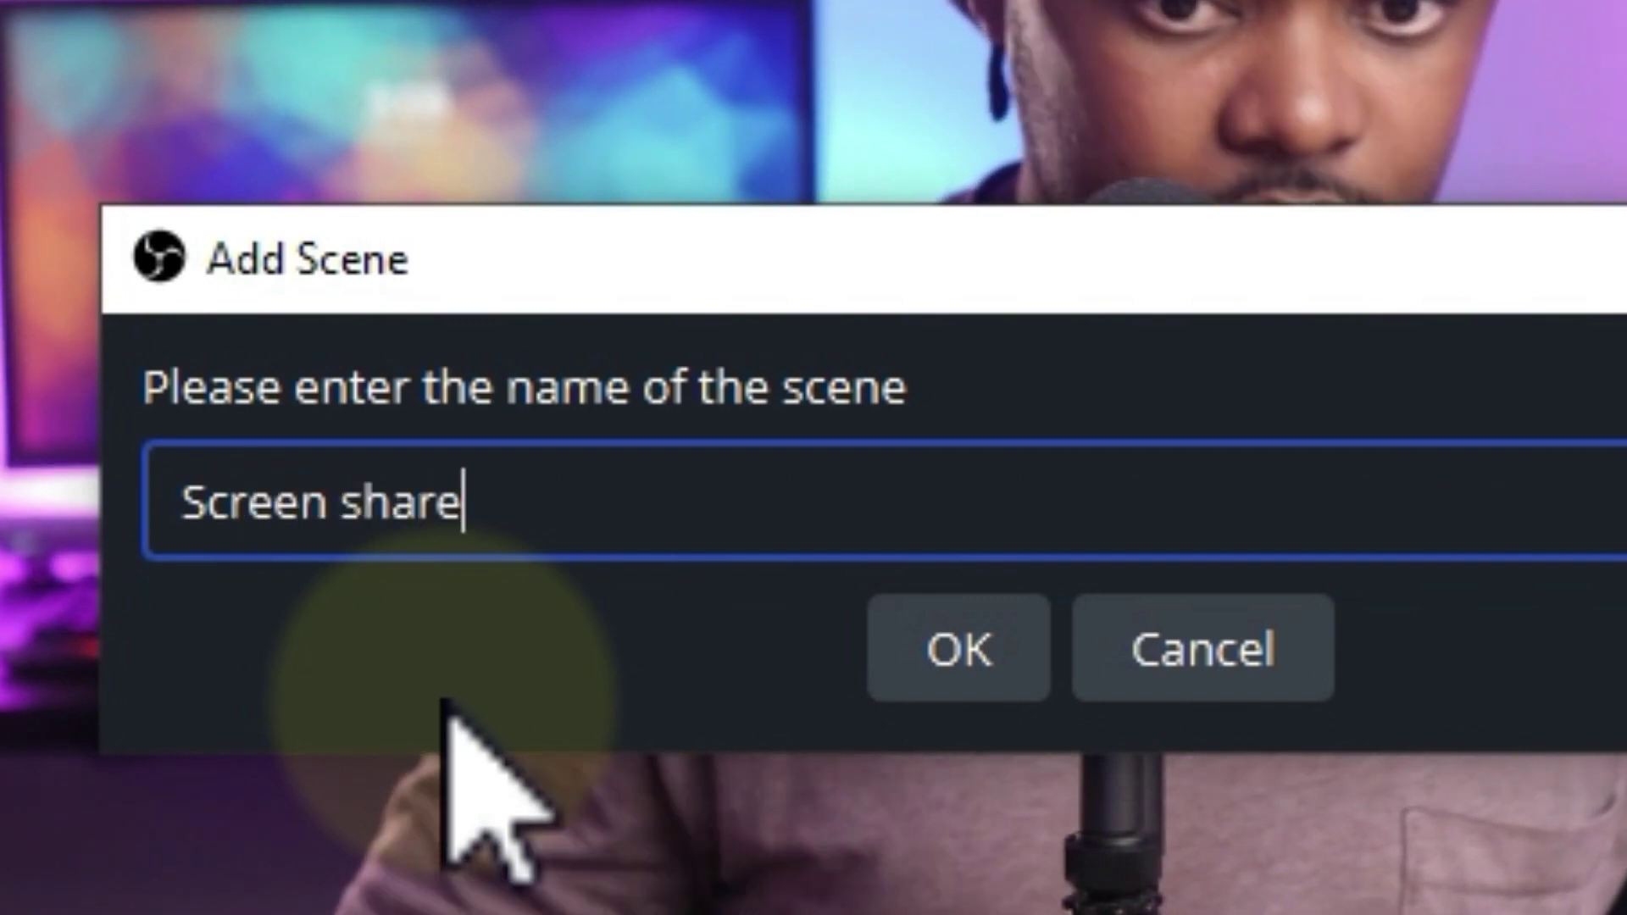
click(959, 649)
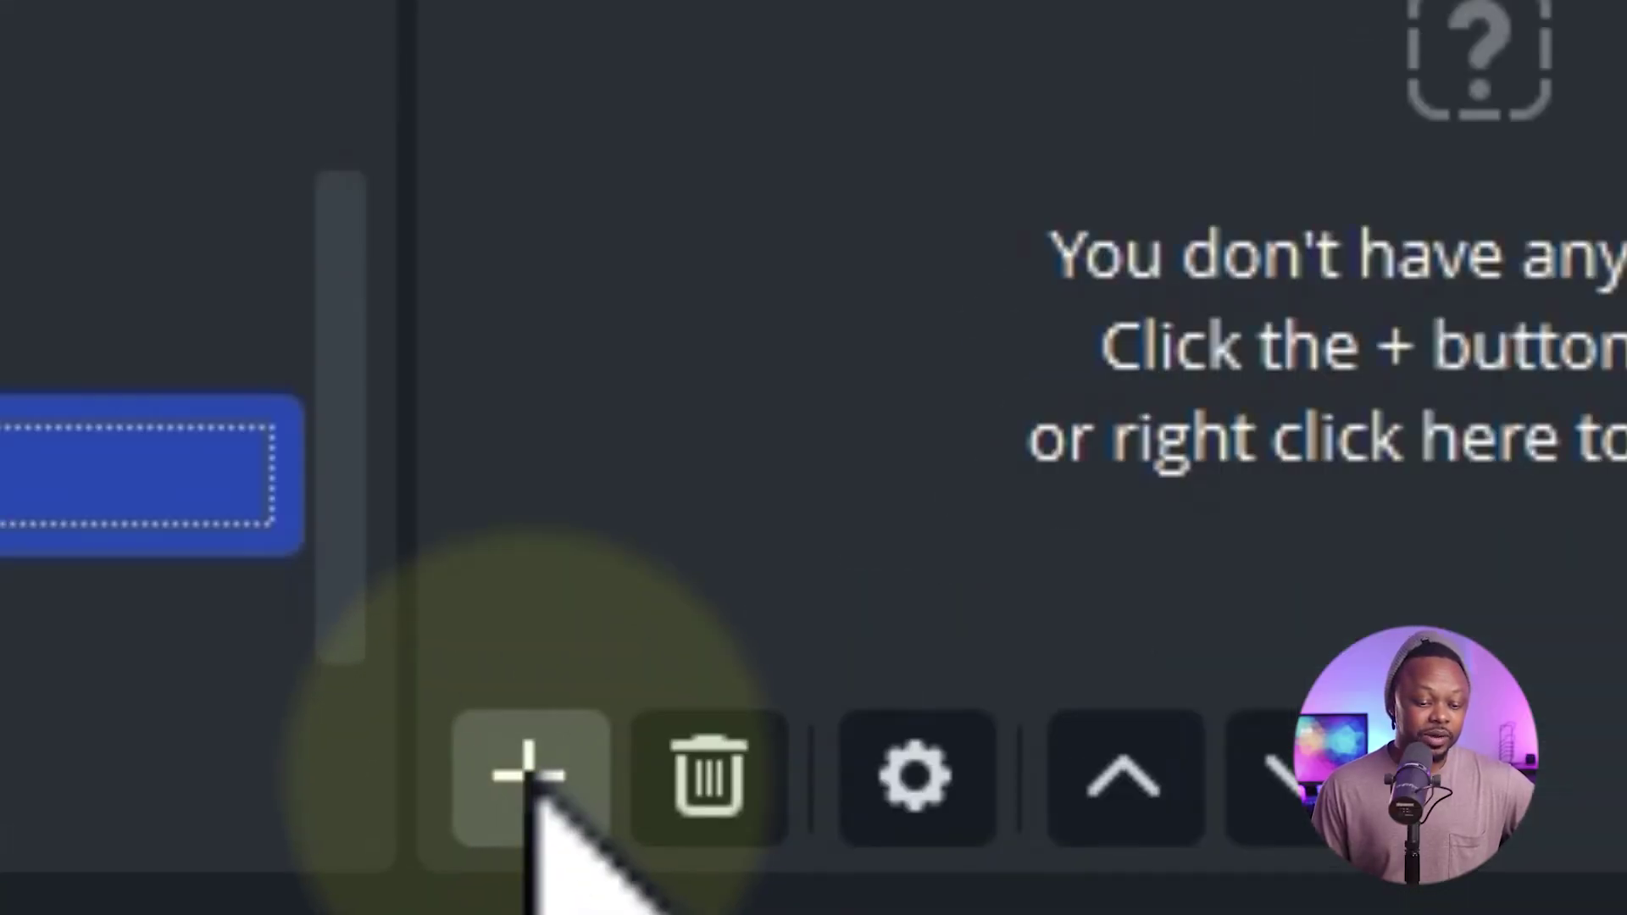
Add a Display Capture source, keeping the default name 'Display Capture'
click(527, 776)
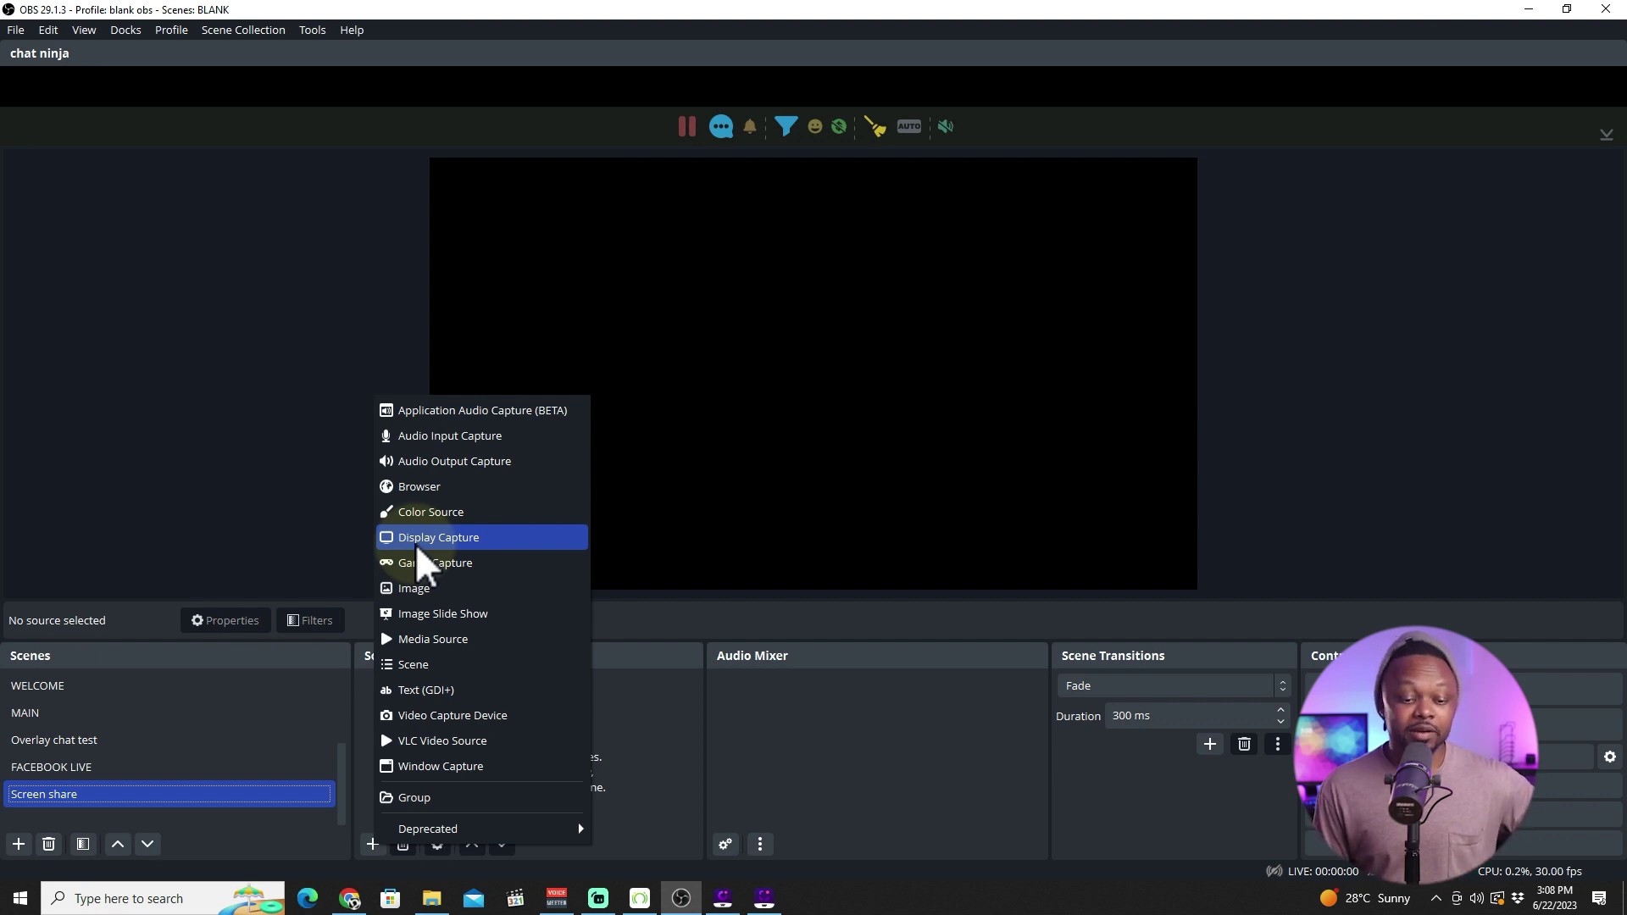
click(433, 536)
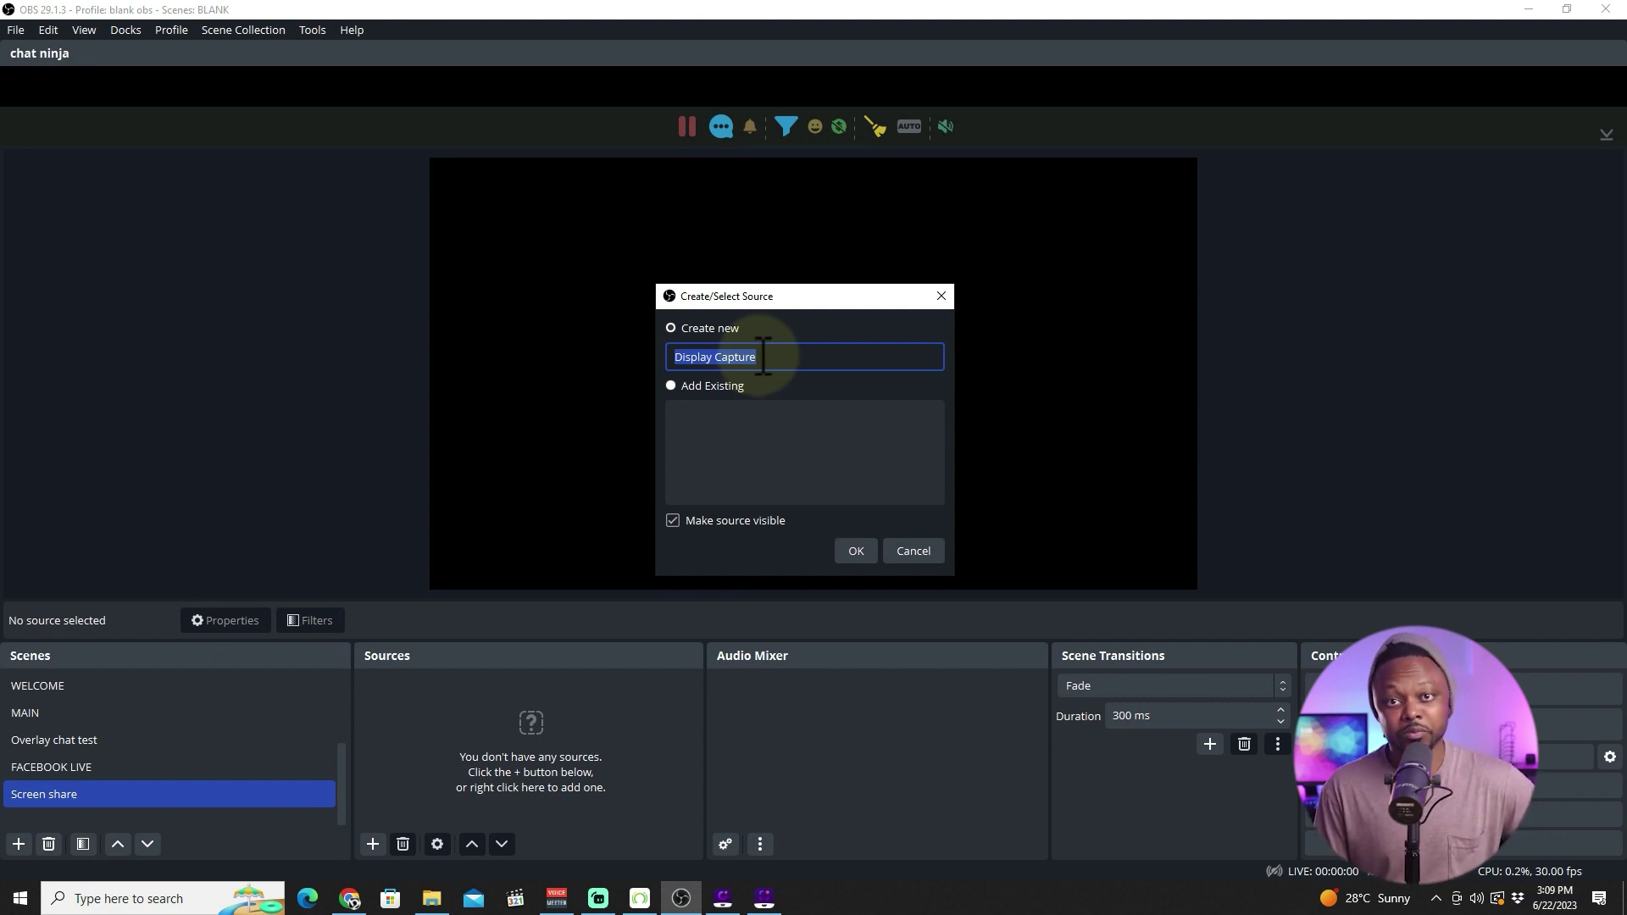
click(854, 551)
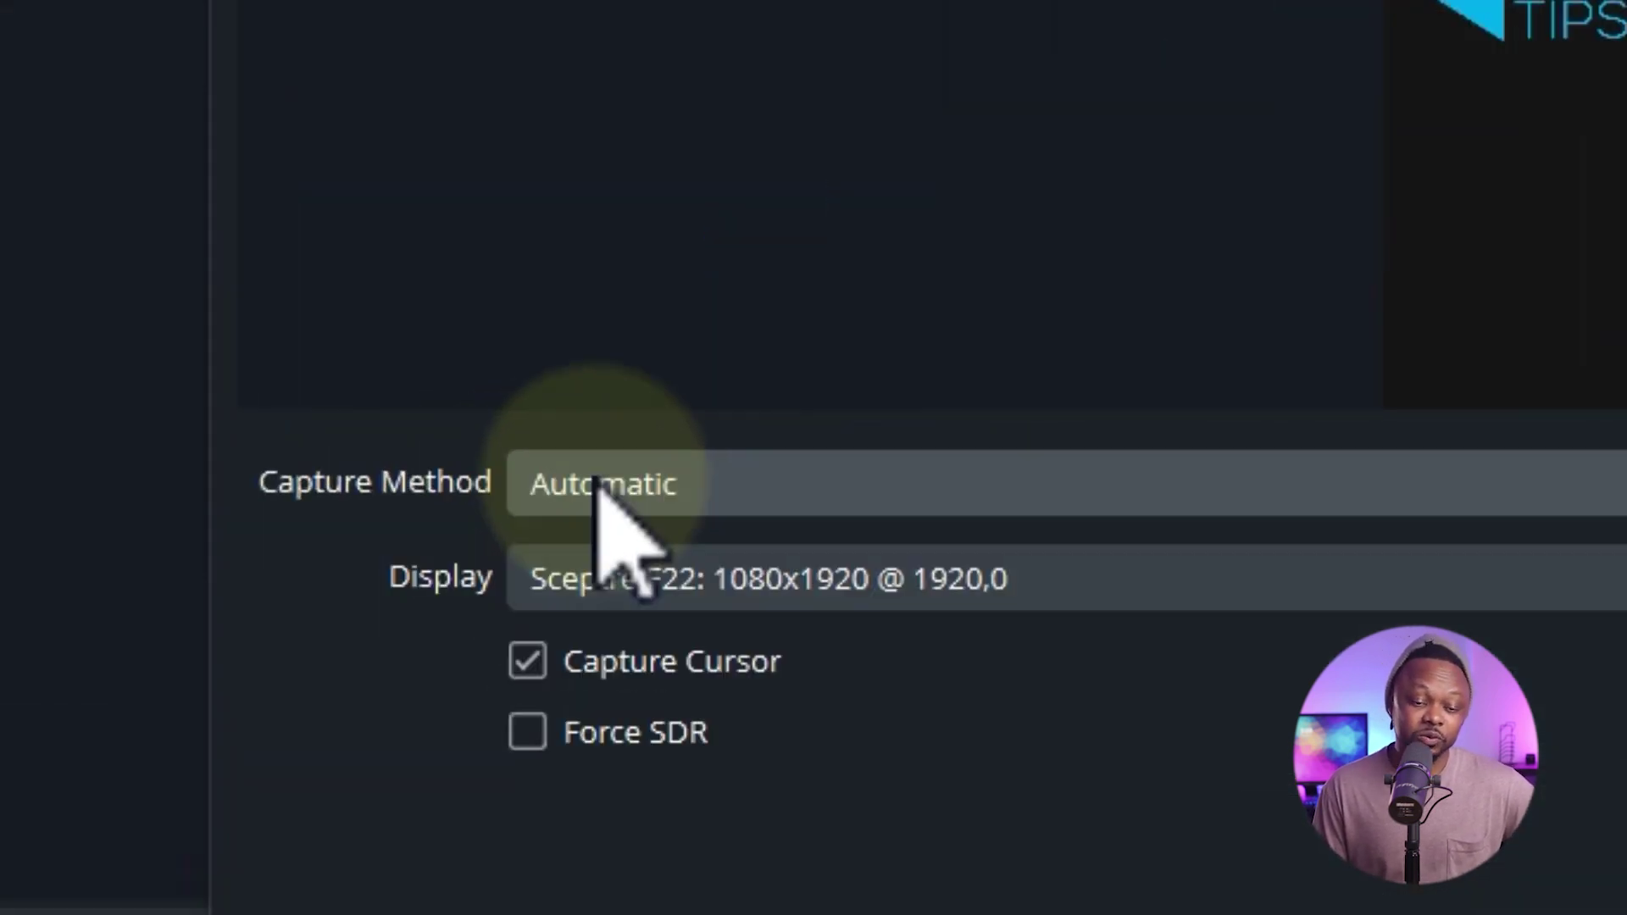
Set Display Capture to Sceptre F24 (Primary Monitor) with the Automatic capture method
click(600, 488)
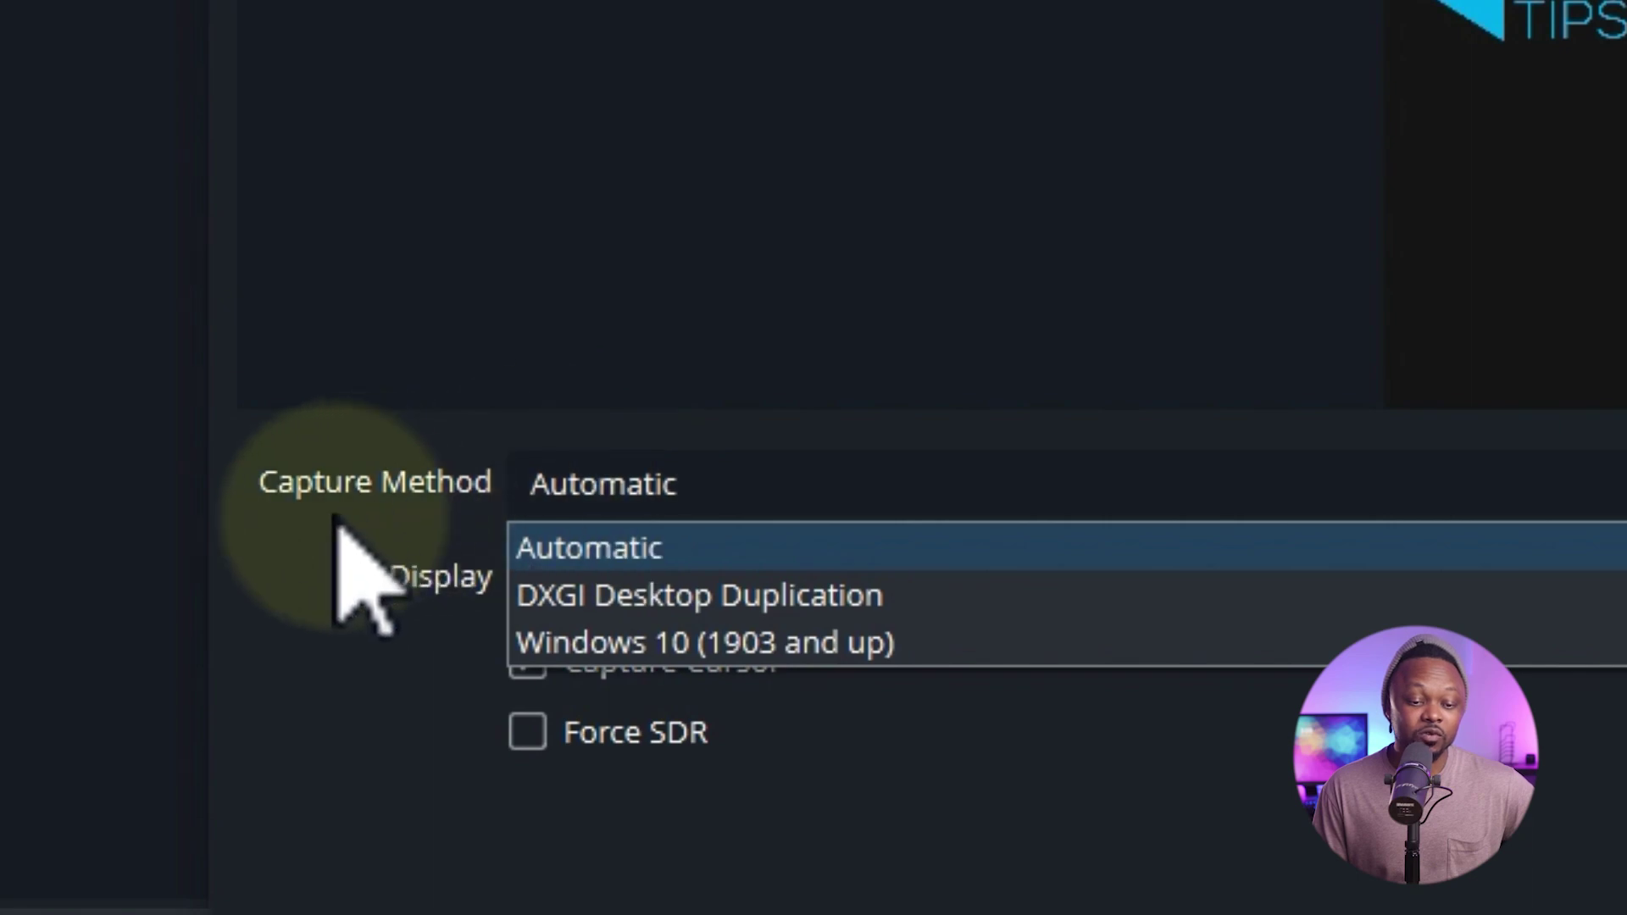
click(618, 457)
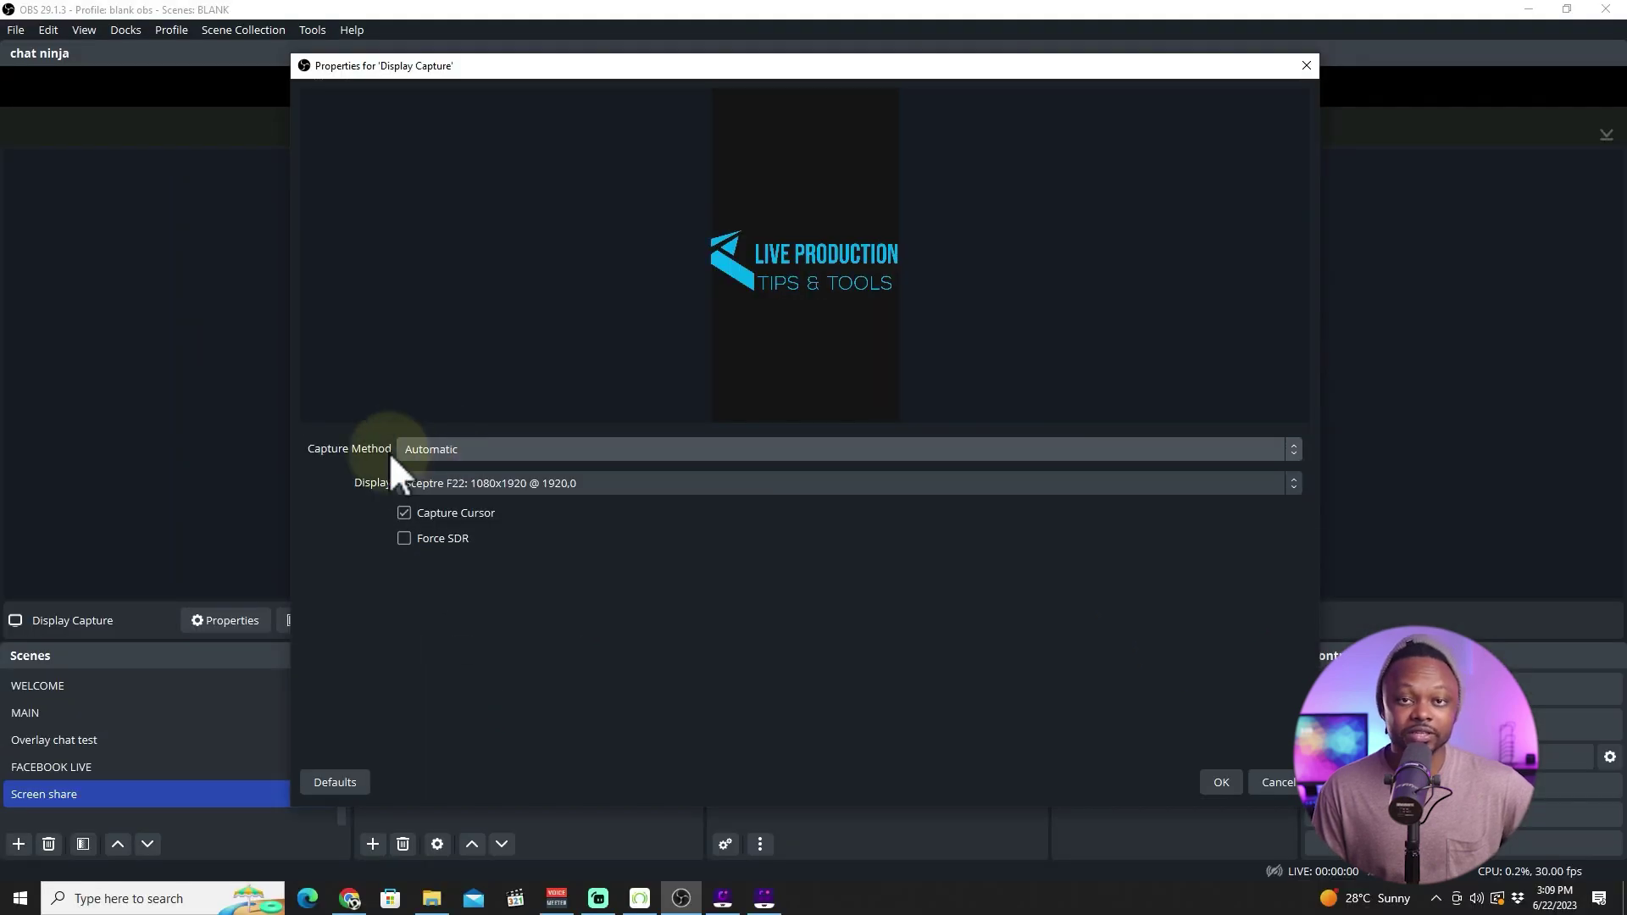
click(481, 479)
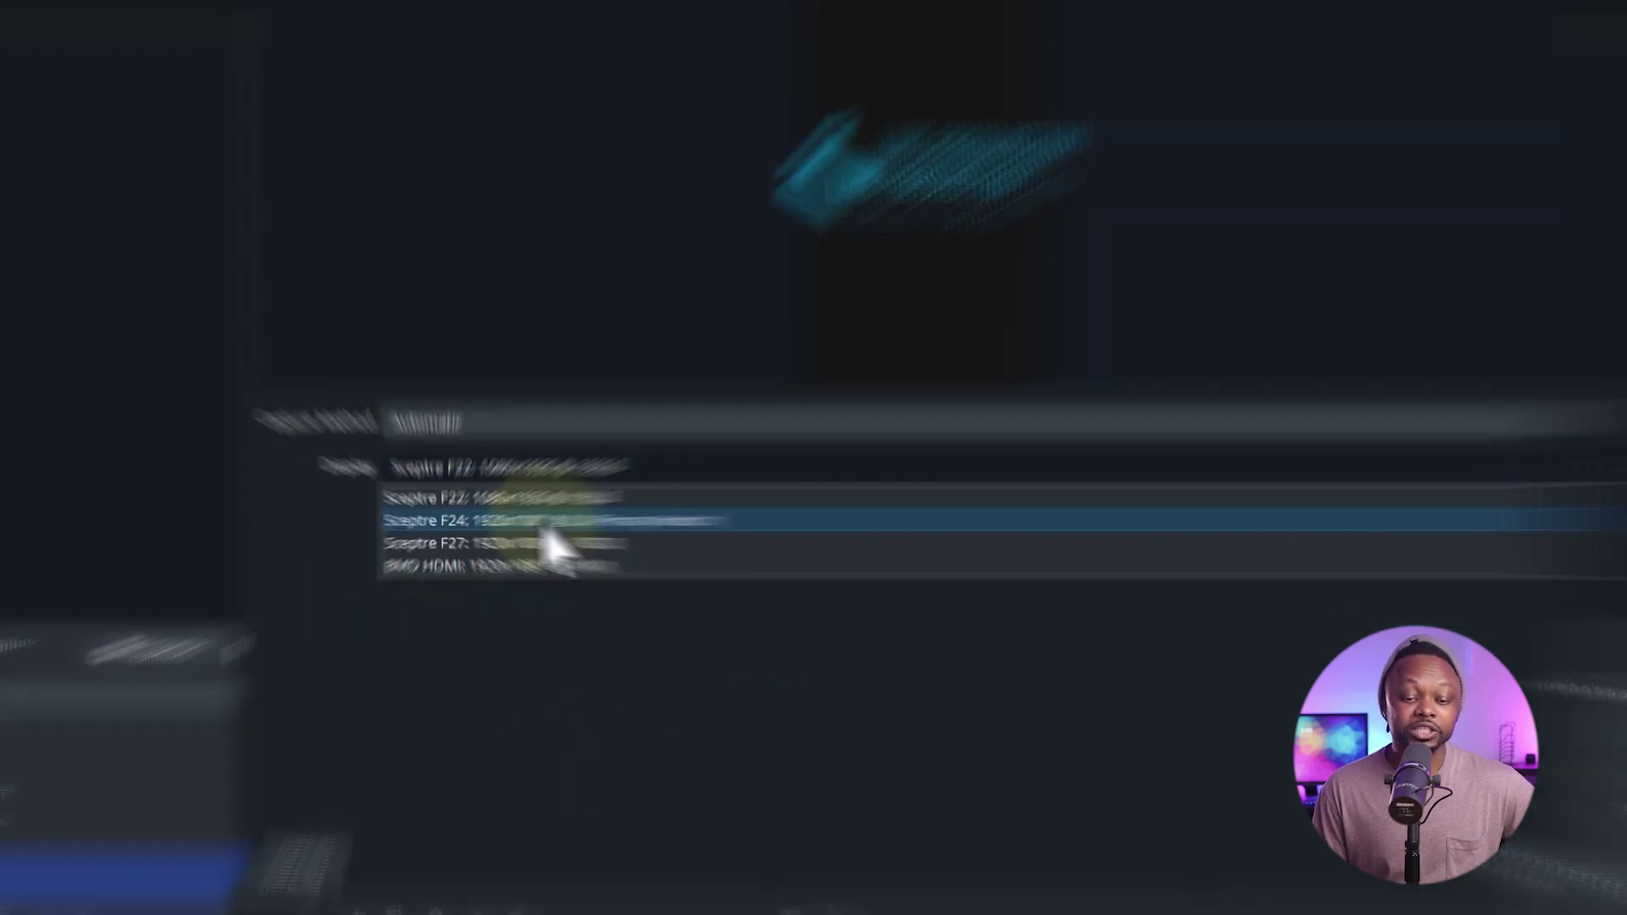
click(724, 505)
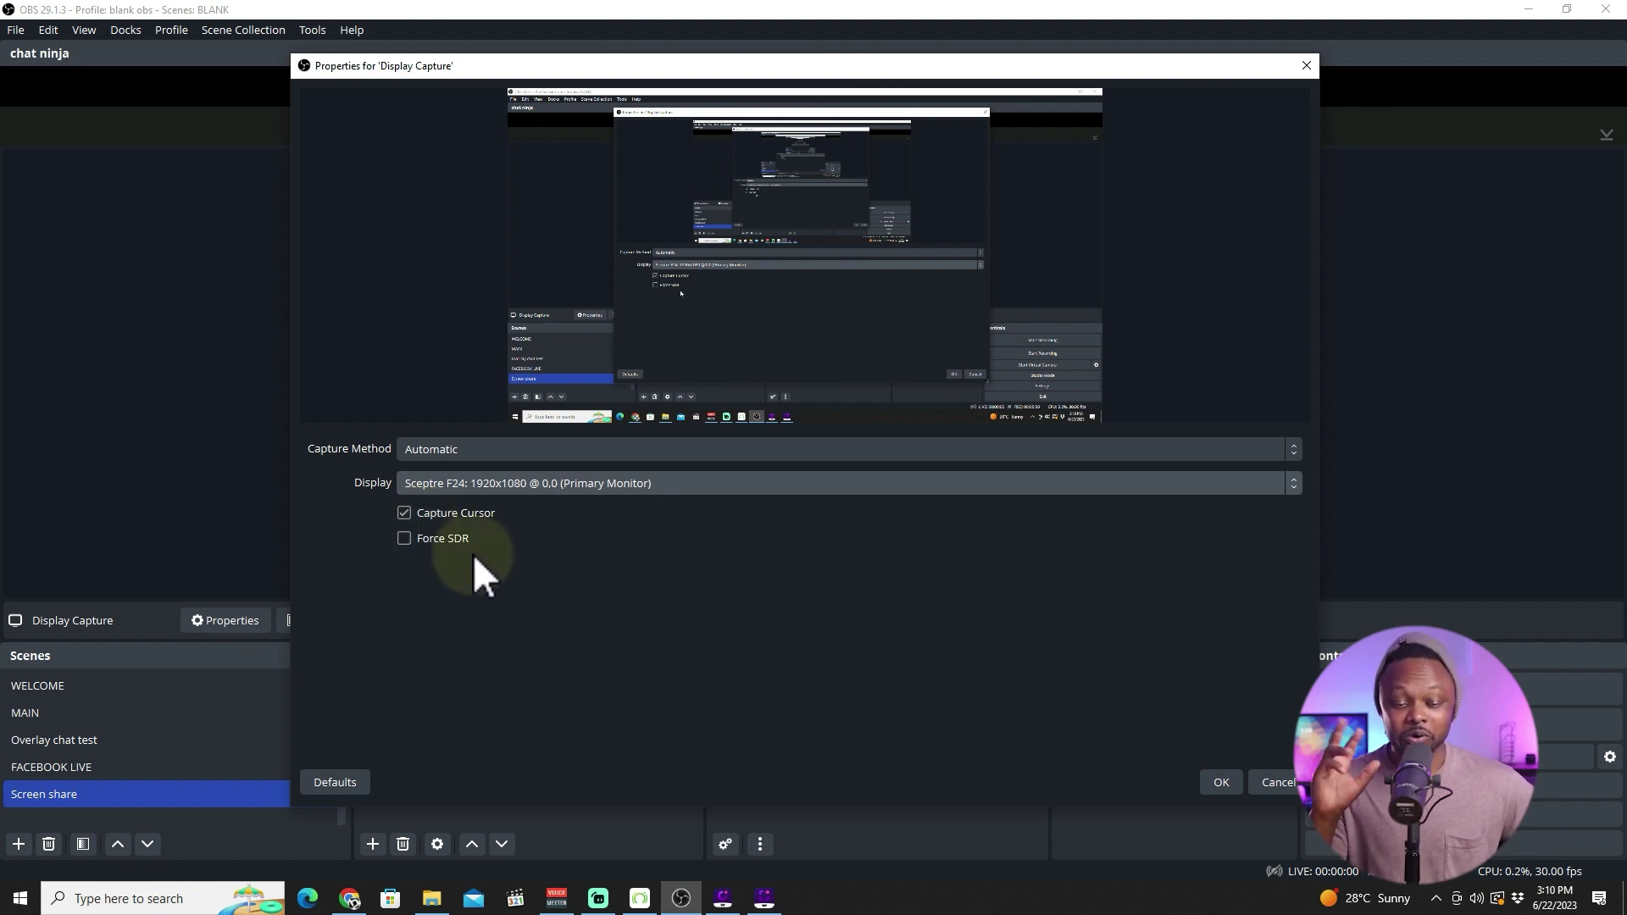
click(1221, 782)
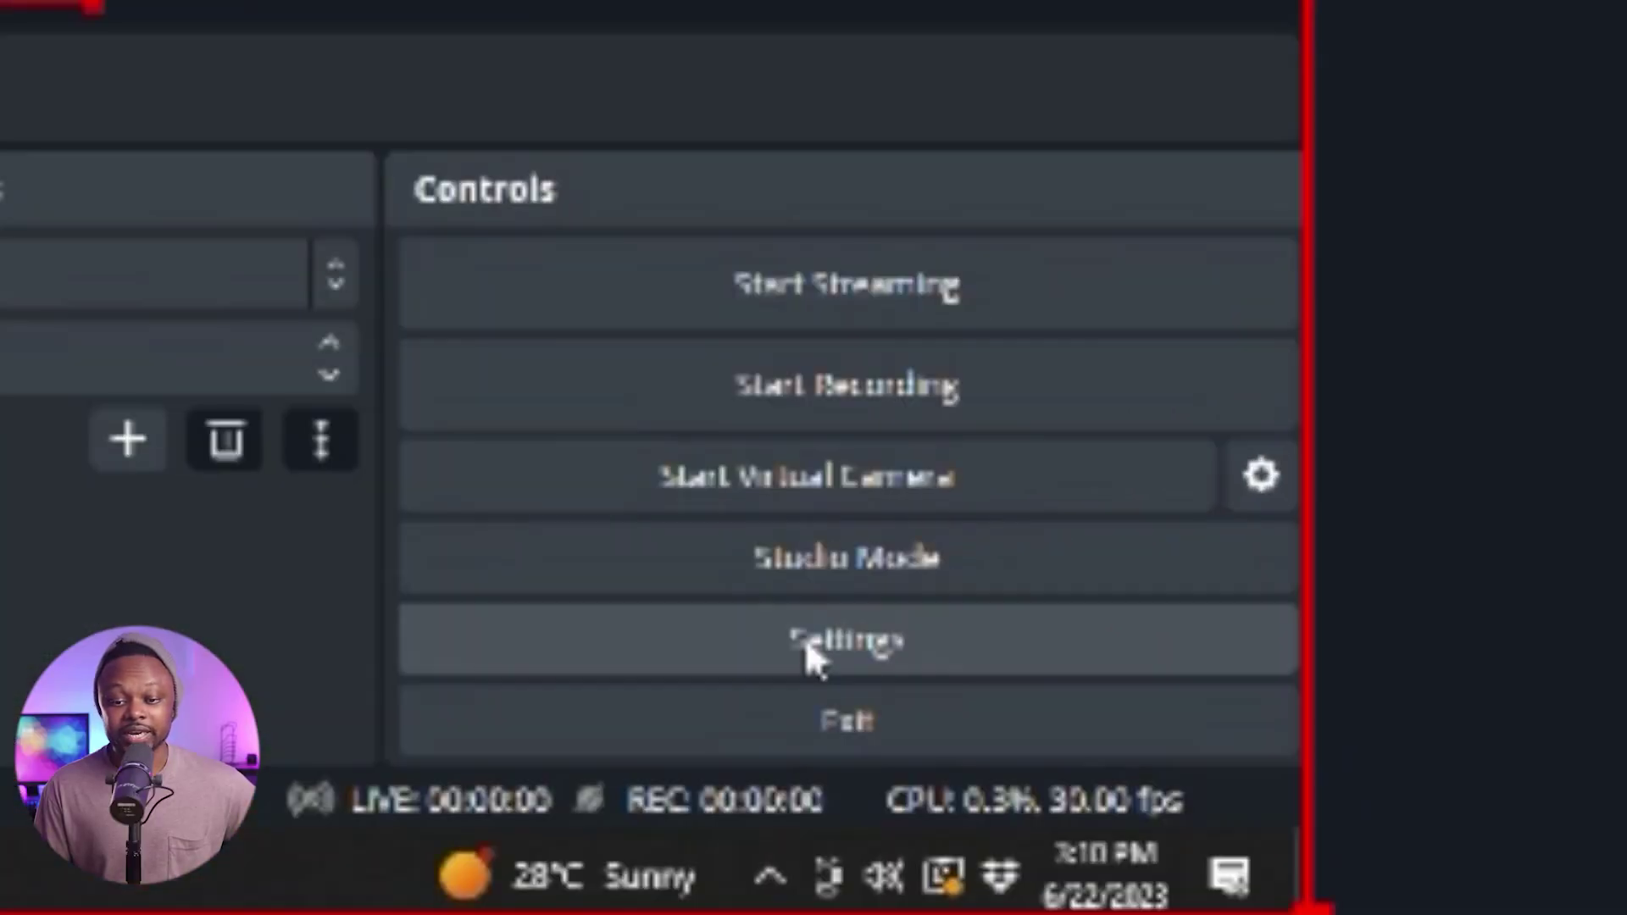
click(1449, 815)
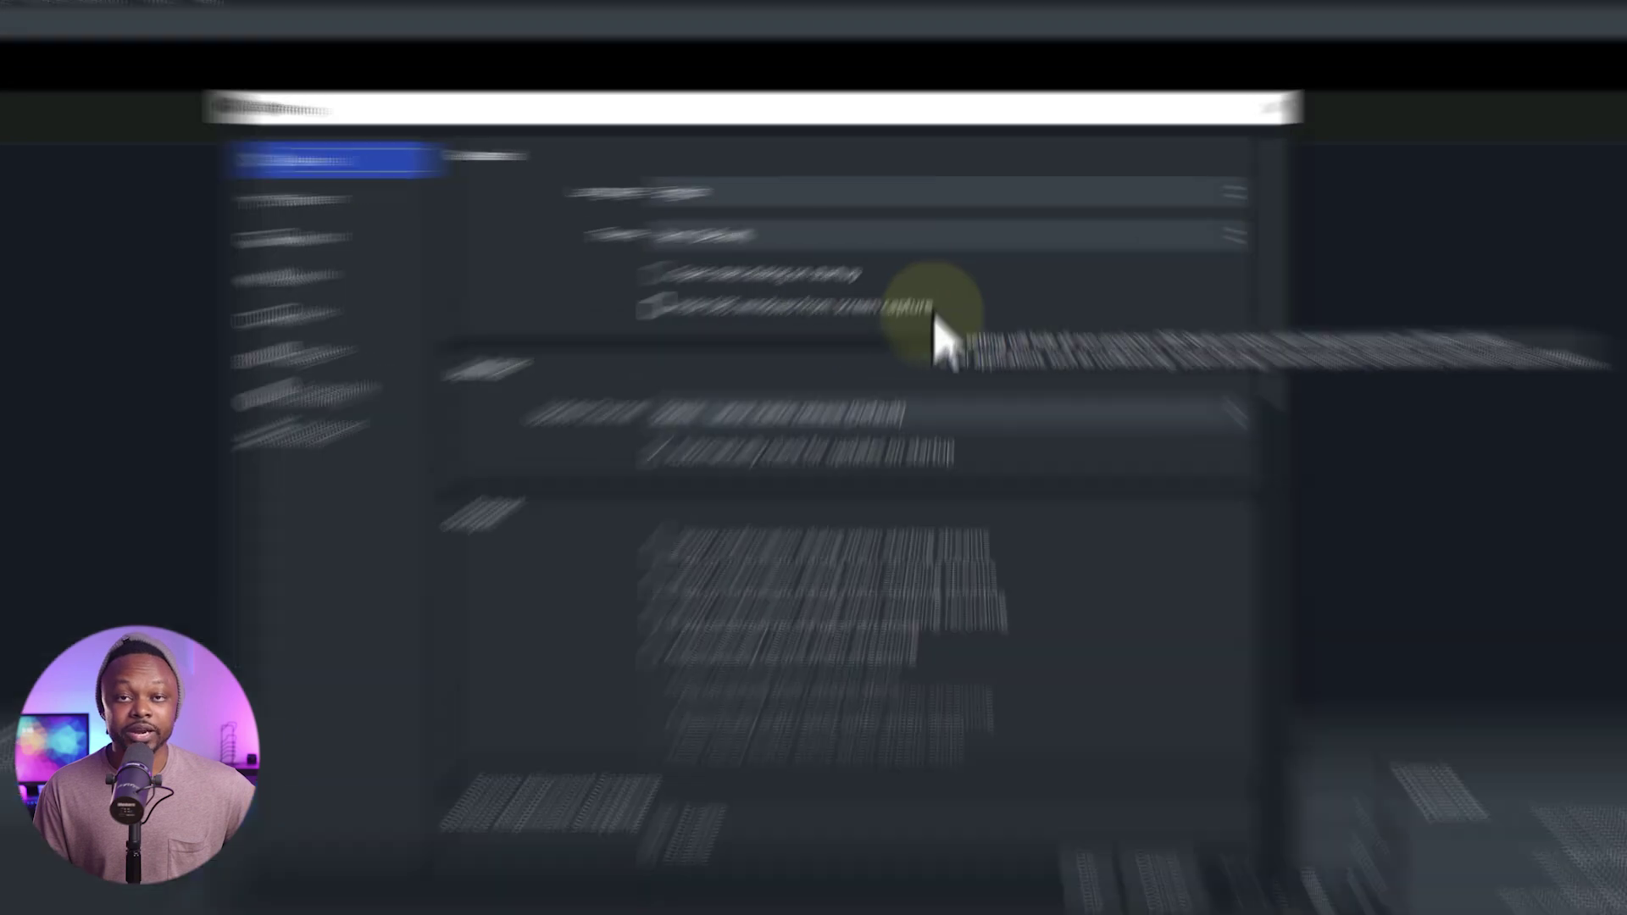
mouse_move(939, 281)
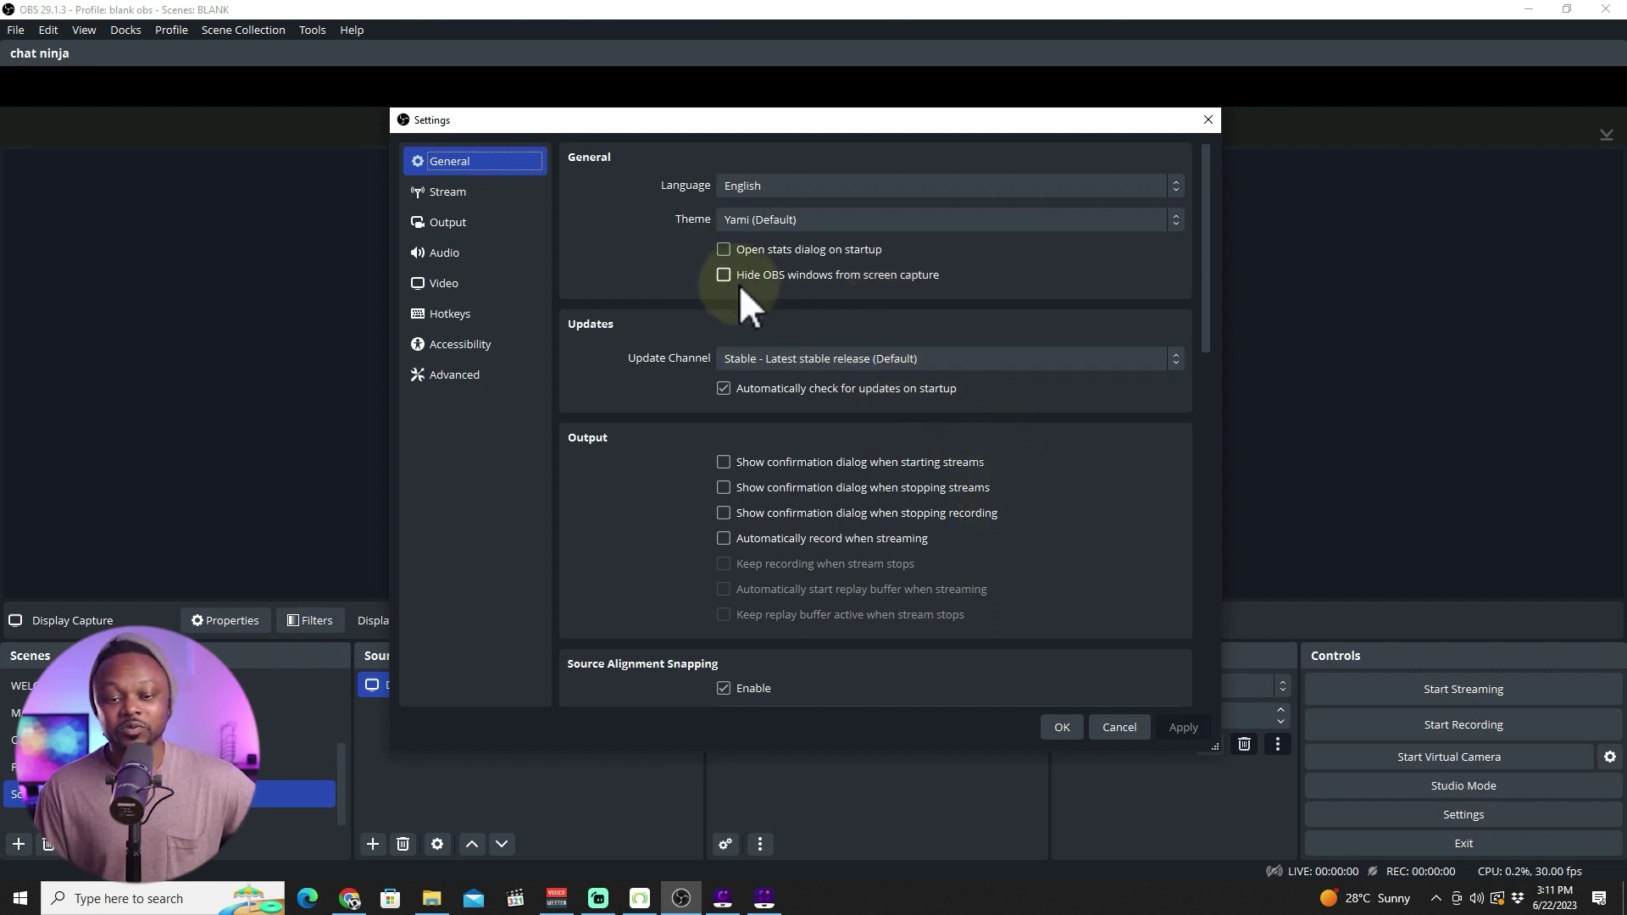
click(1062, 727)
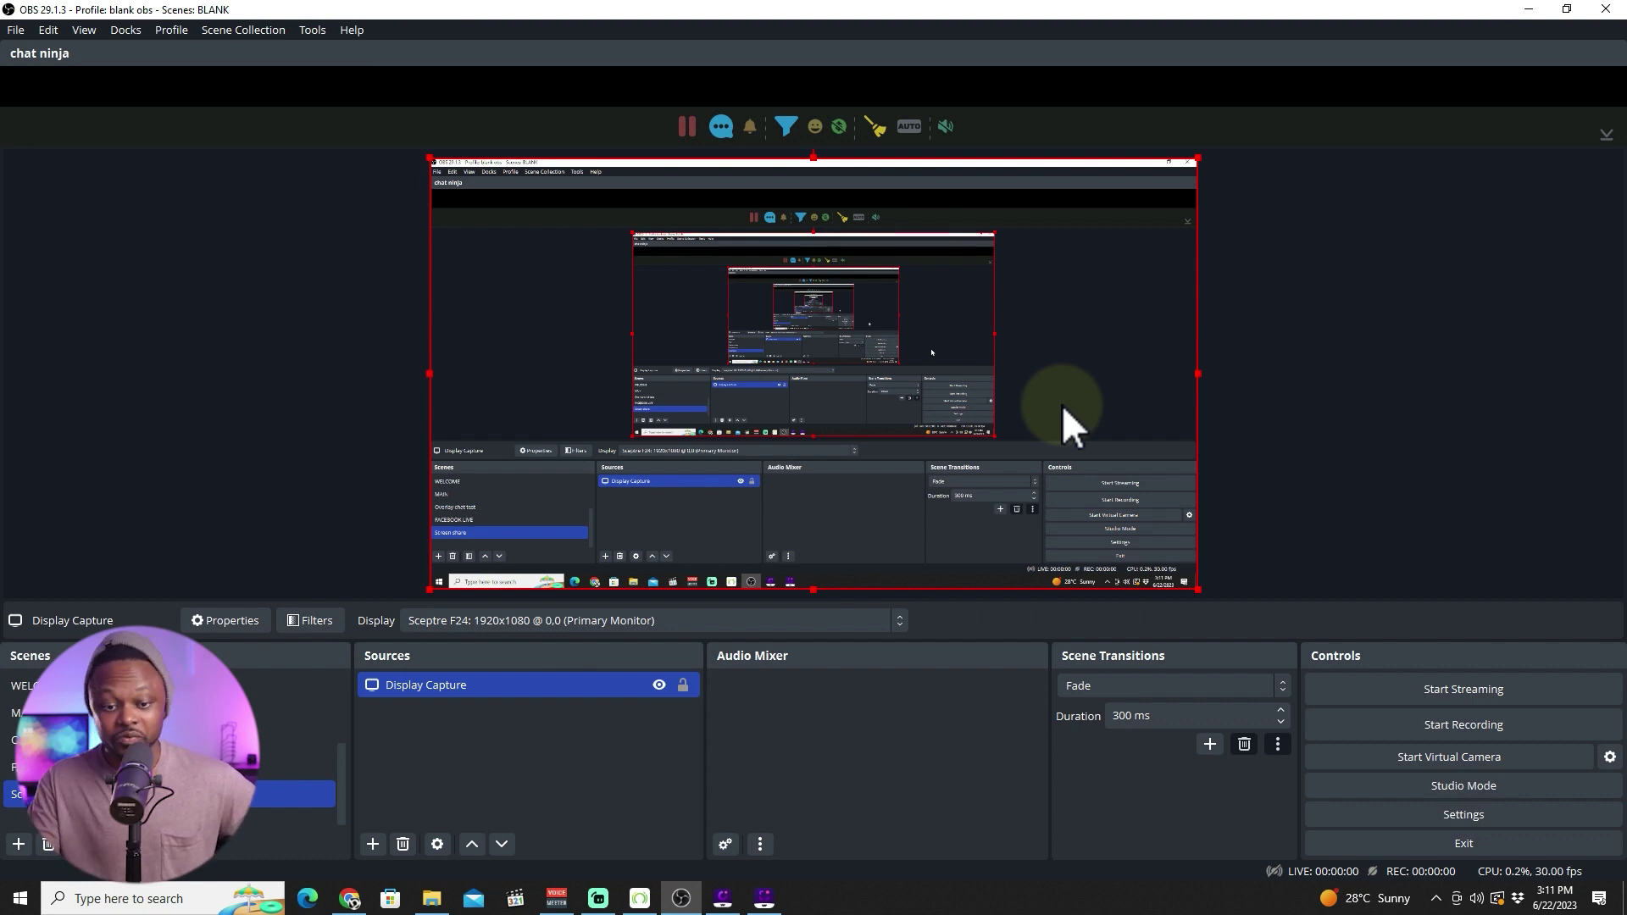
Change the Display Capture's display from Sceptre F24 to the Sceptre F27 monitor
right_click(583, 686)
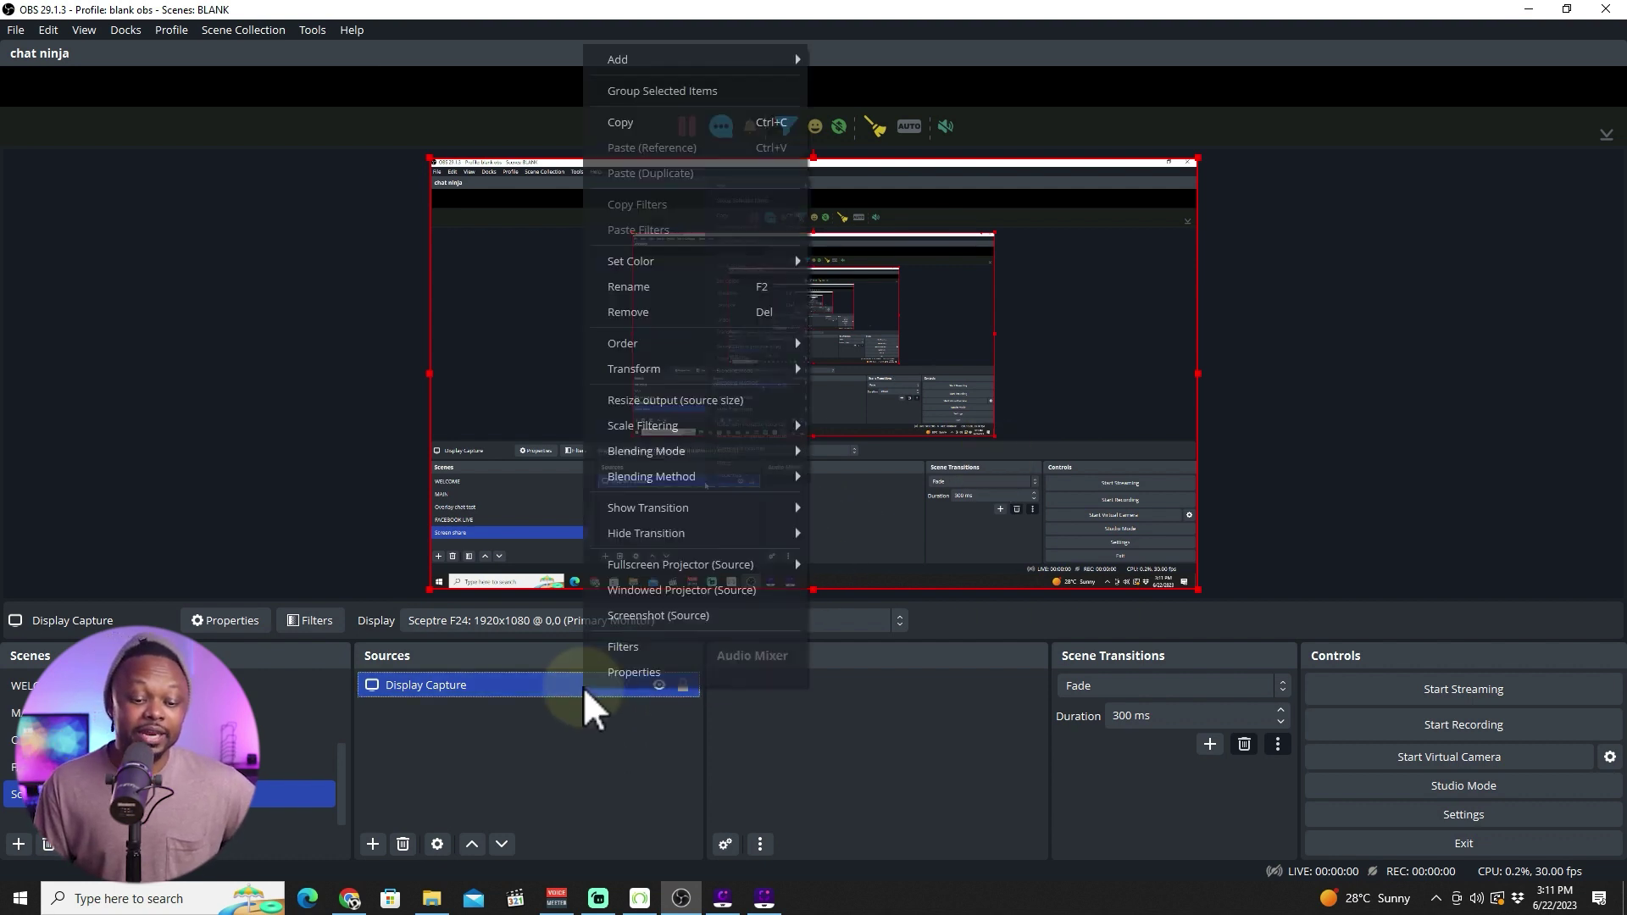
click(615, 669)
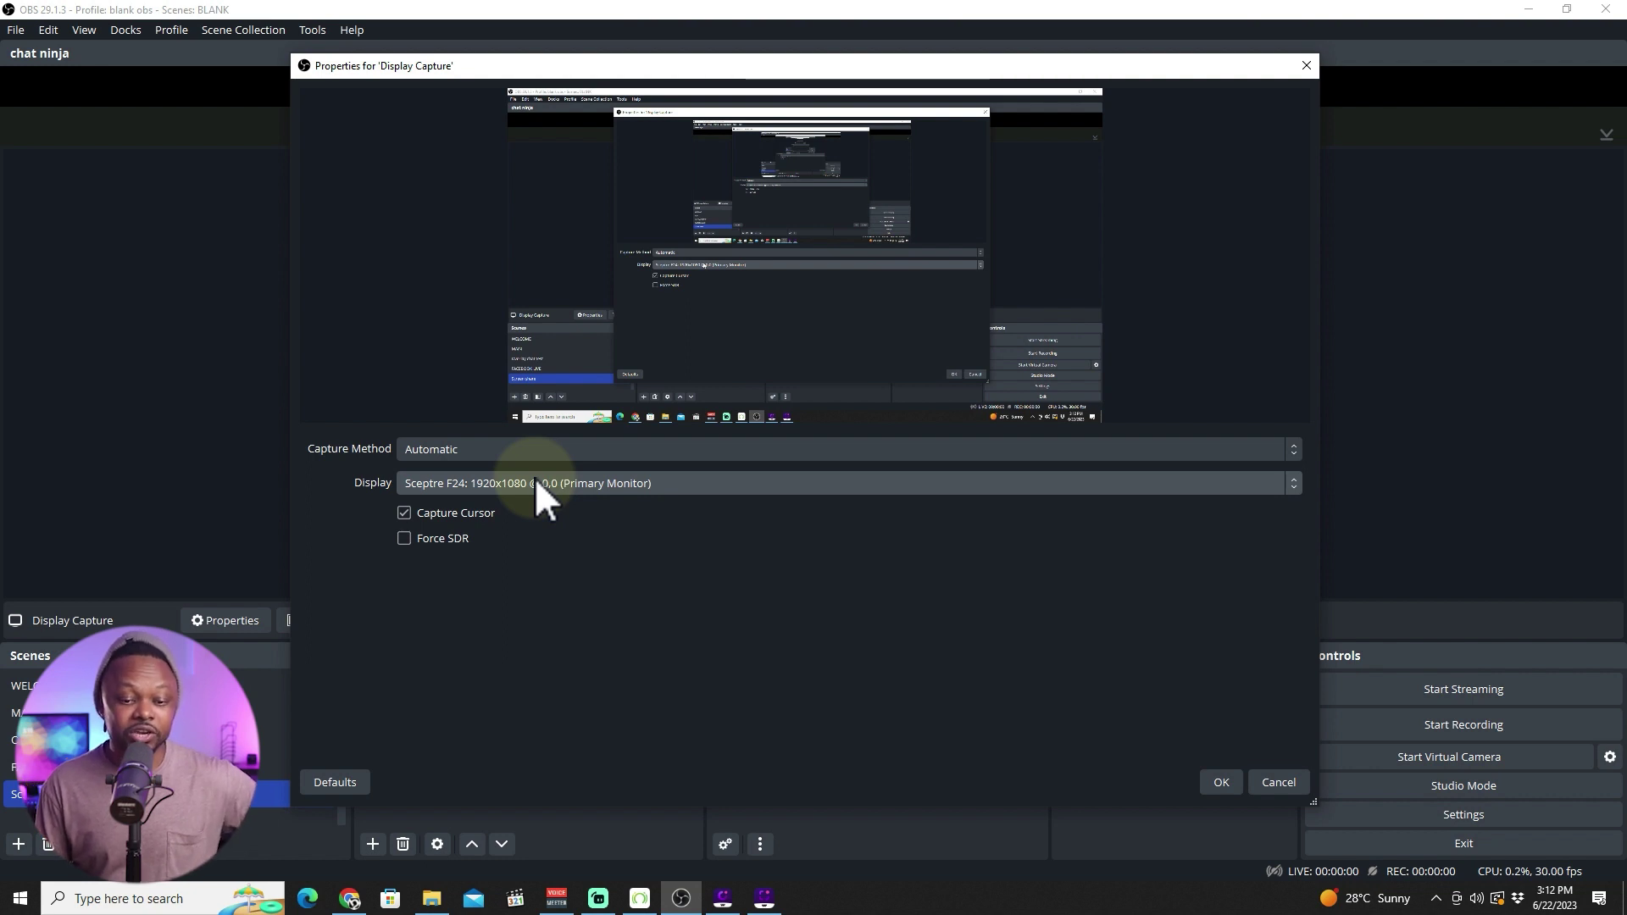
click(535, 476)
click(555, 539)
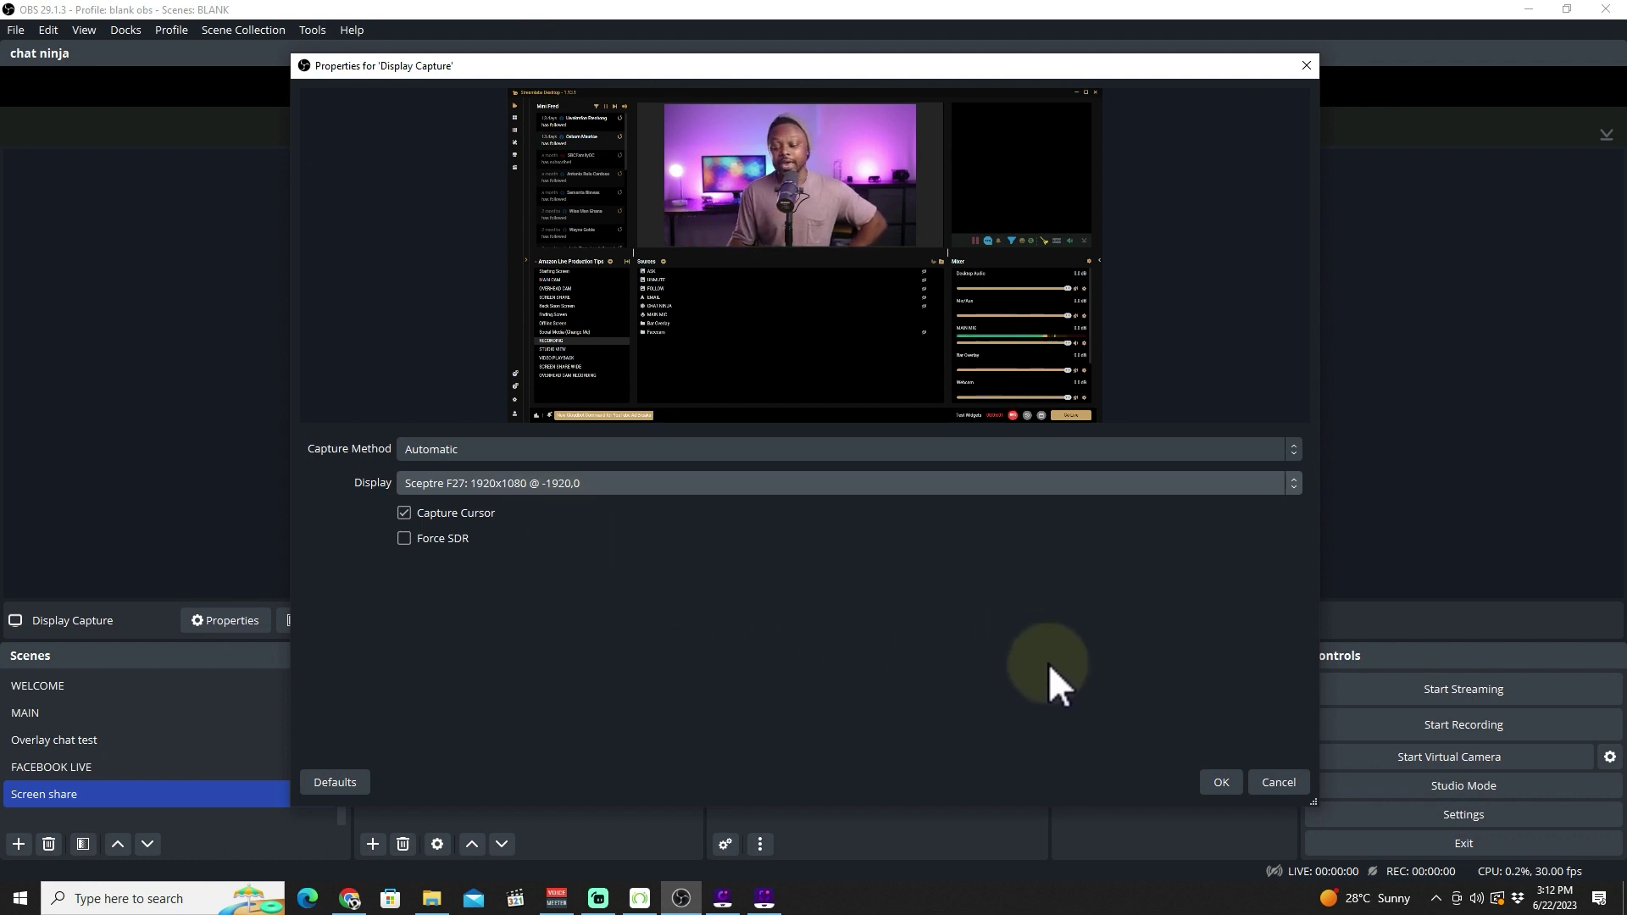
click(1222, 779)
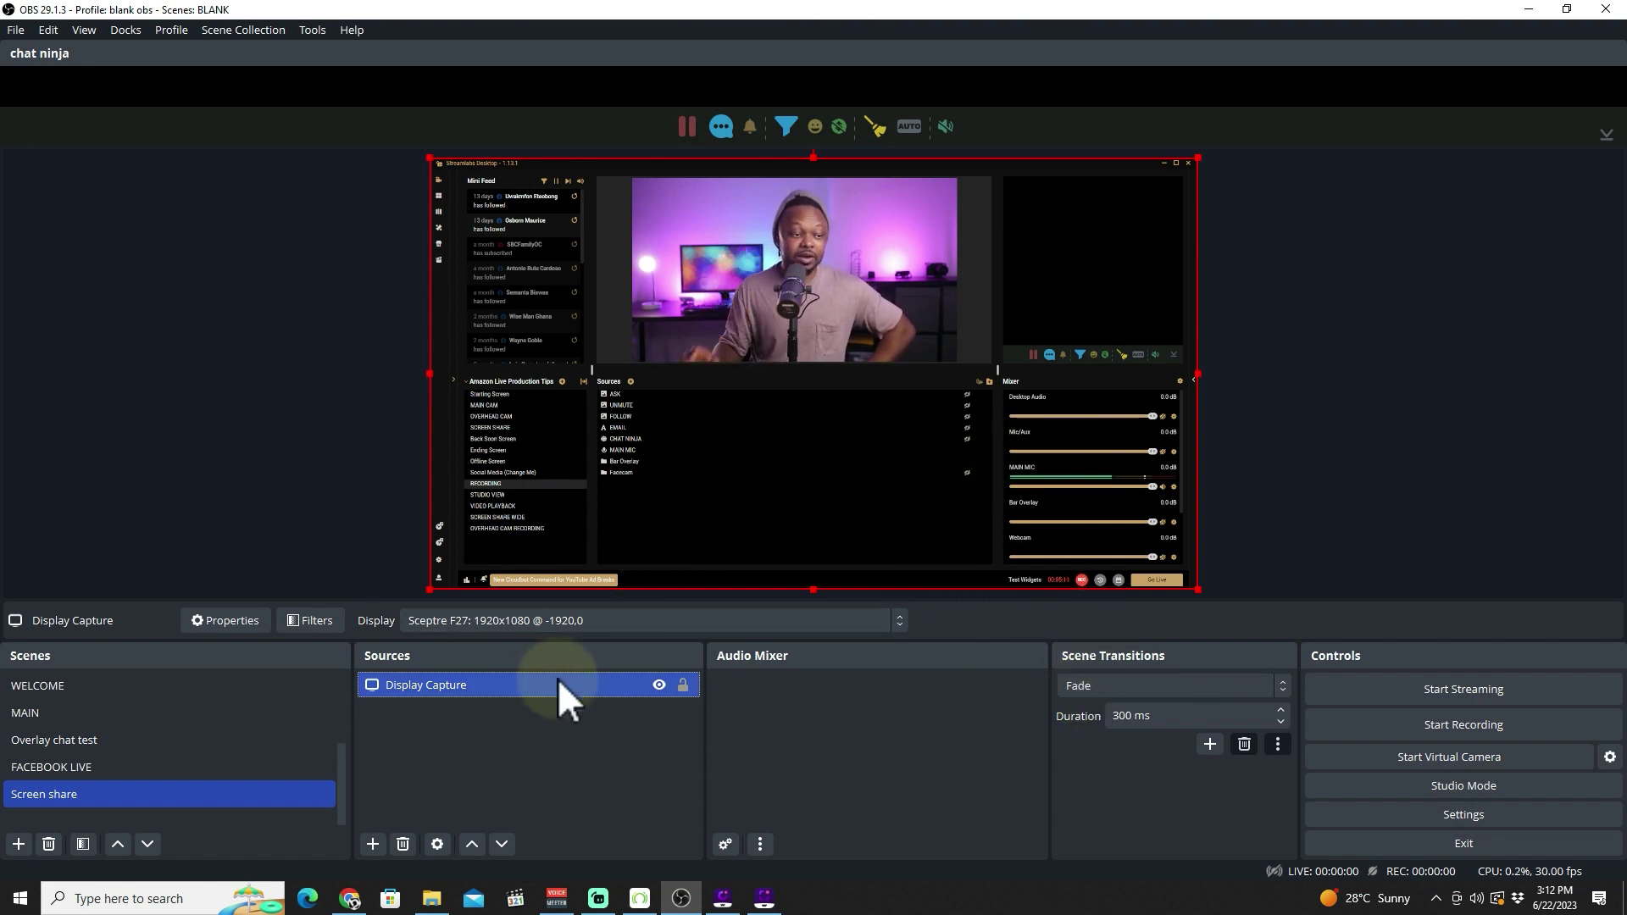
key(alt+Tab)
Load youtube.com in the captured Chrome, then minimize it and bring Streamlabs Desktop forward
click(1164, 165)
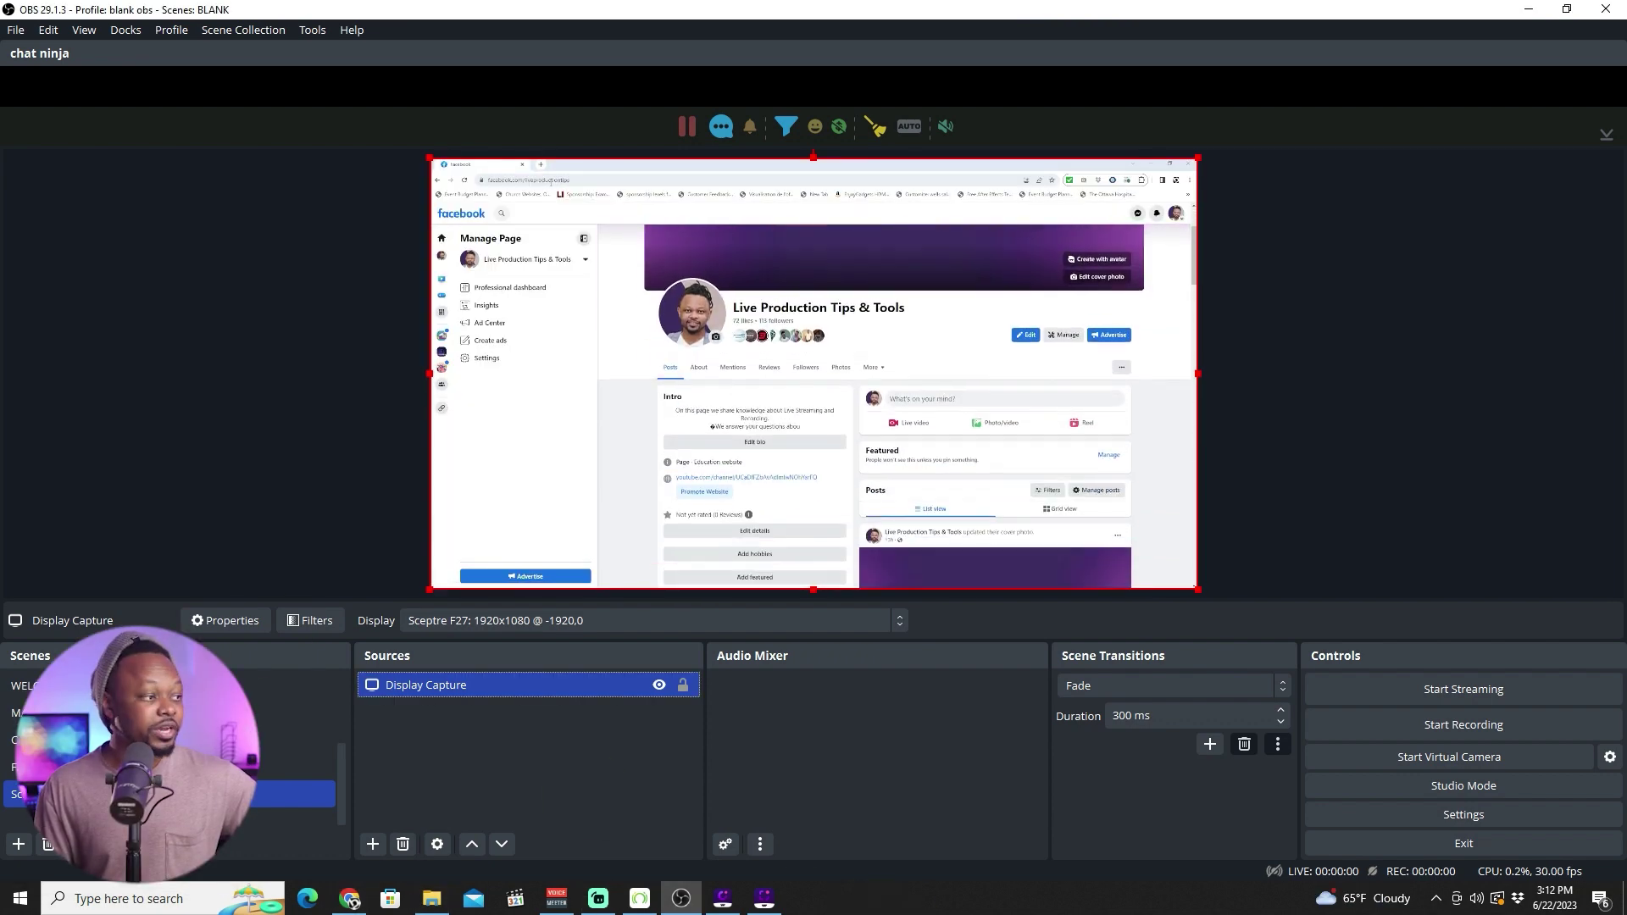
click(539, 166)
text(youtube.com)
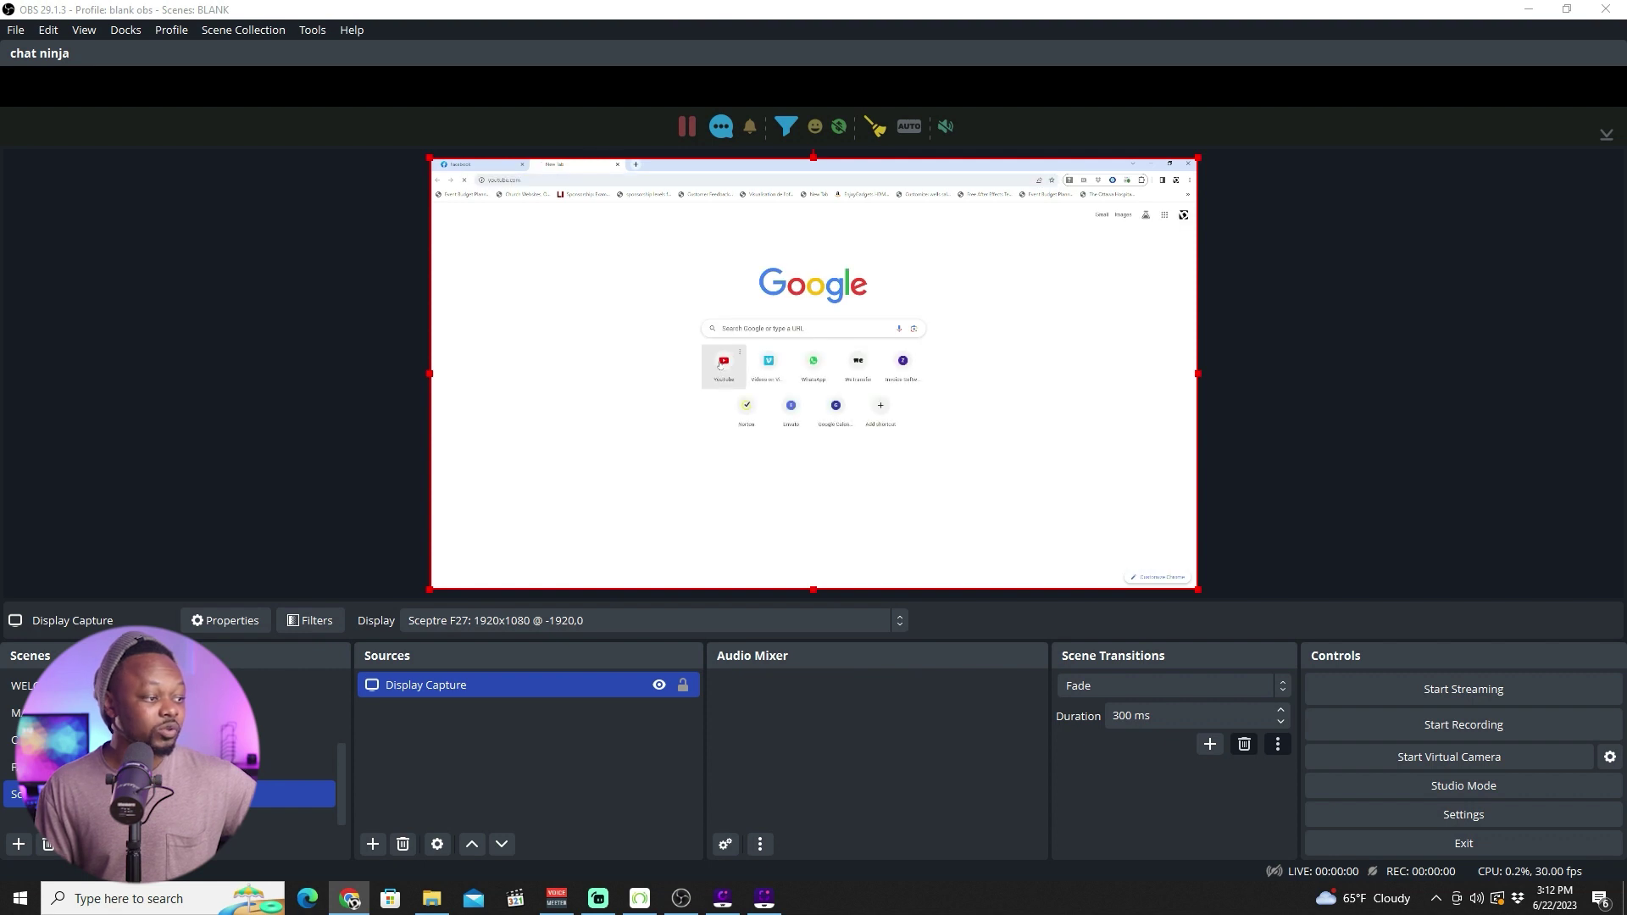
key(Return)
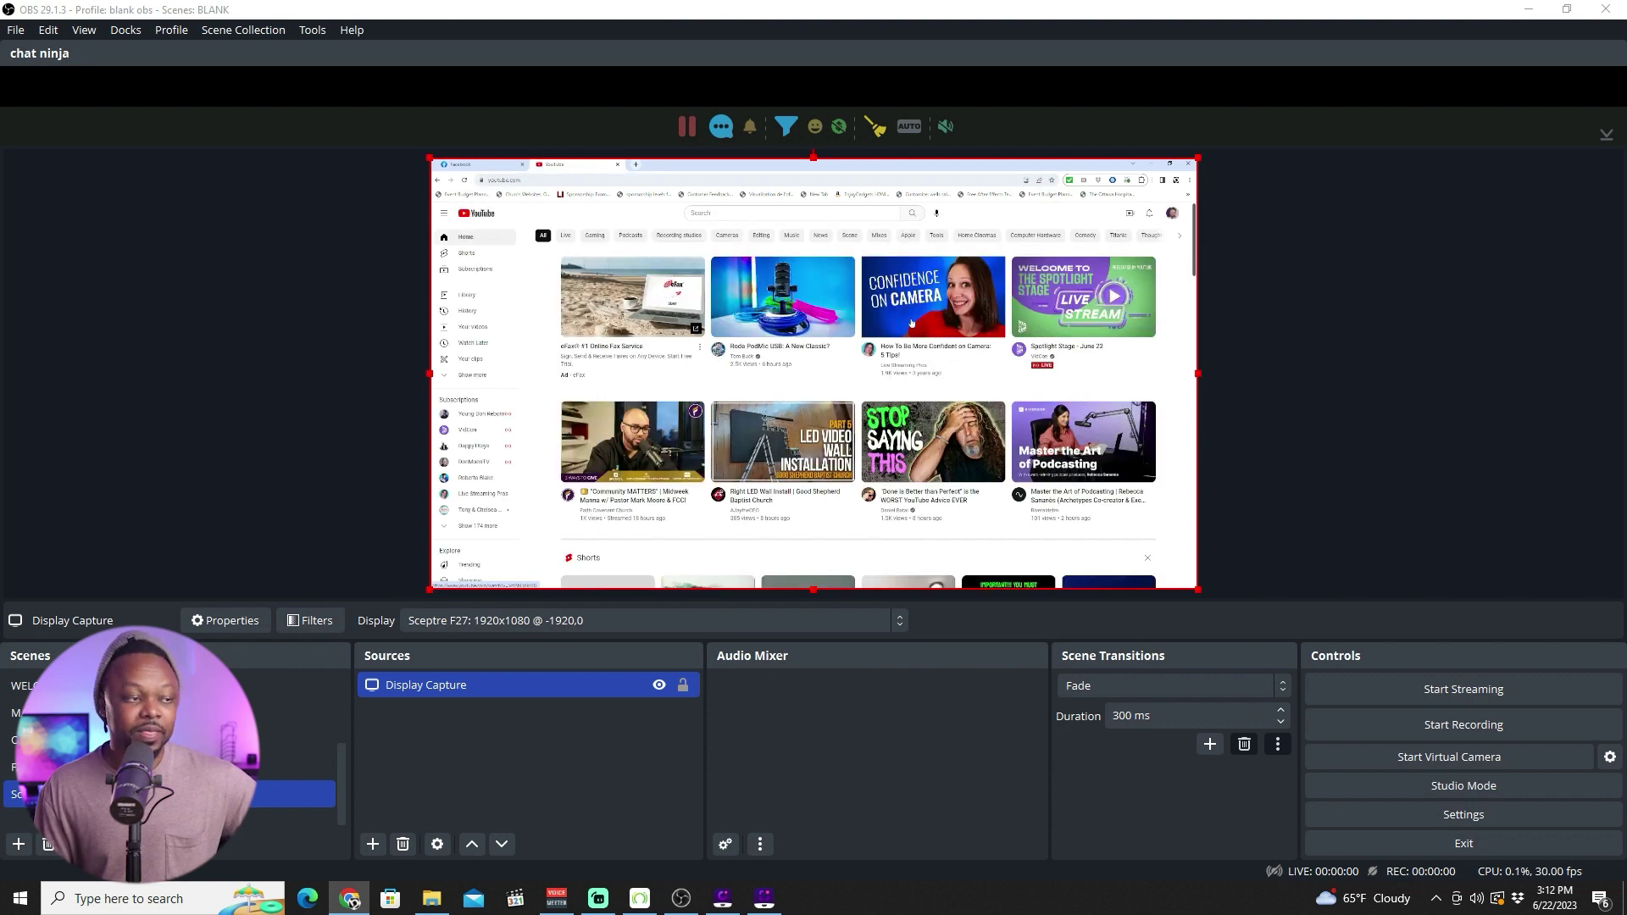
click(1151, 164)
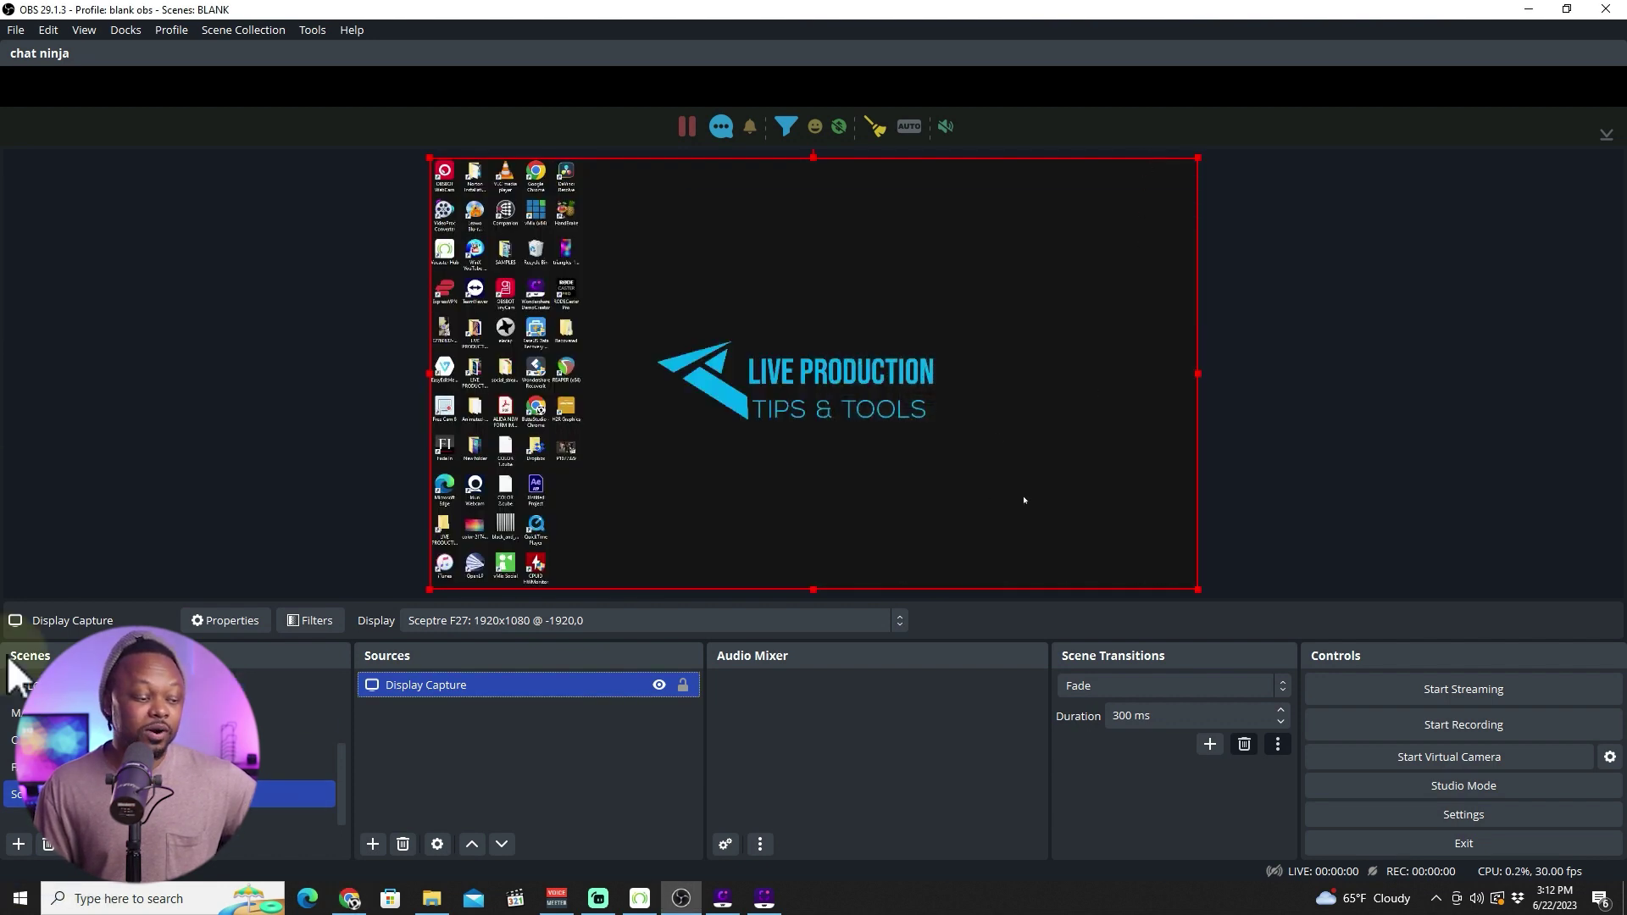
click(598, 898)
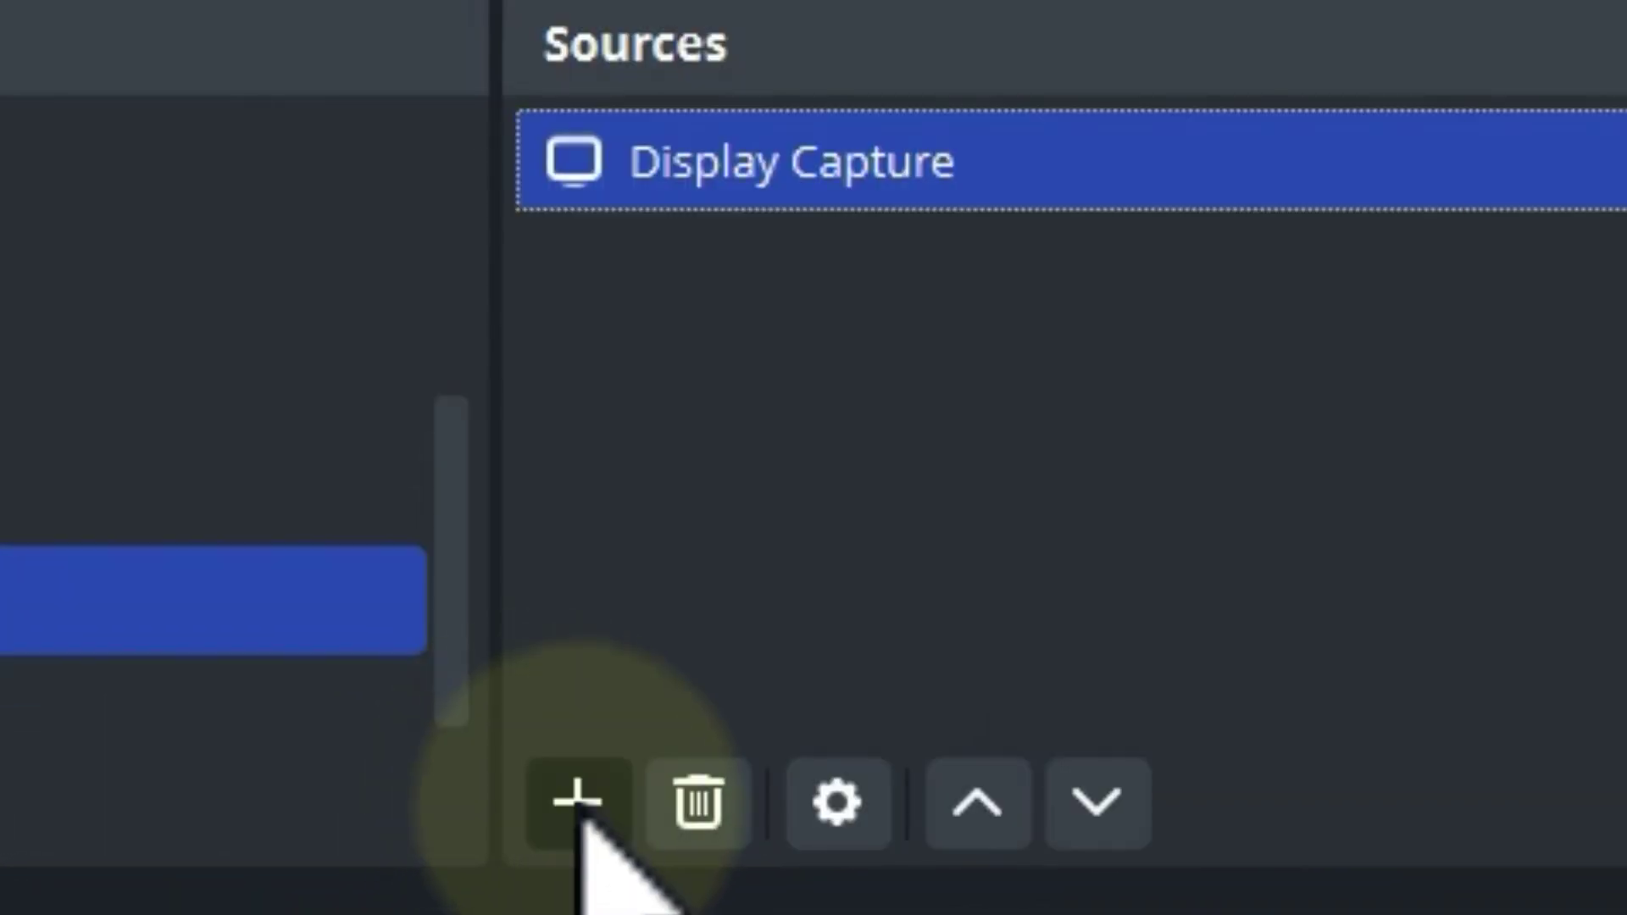
Add Audio Input Capture 3 using the Video Call L + R (2- Focusrite USB Audio) device
click(373, 844)
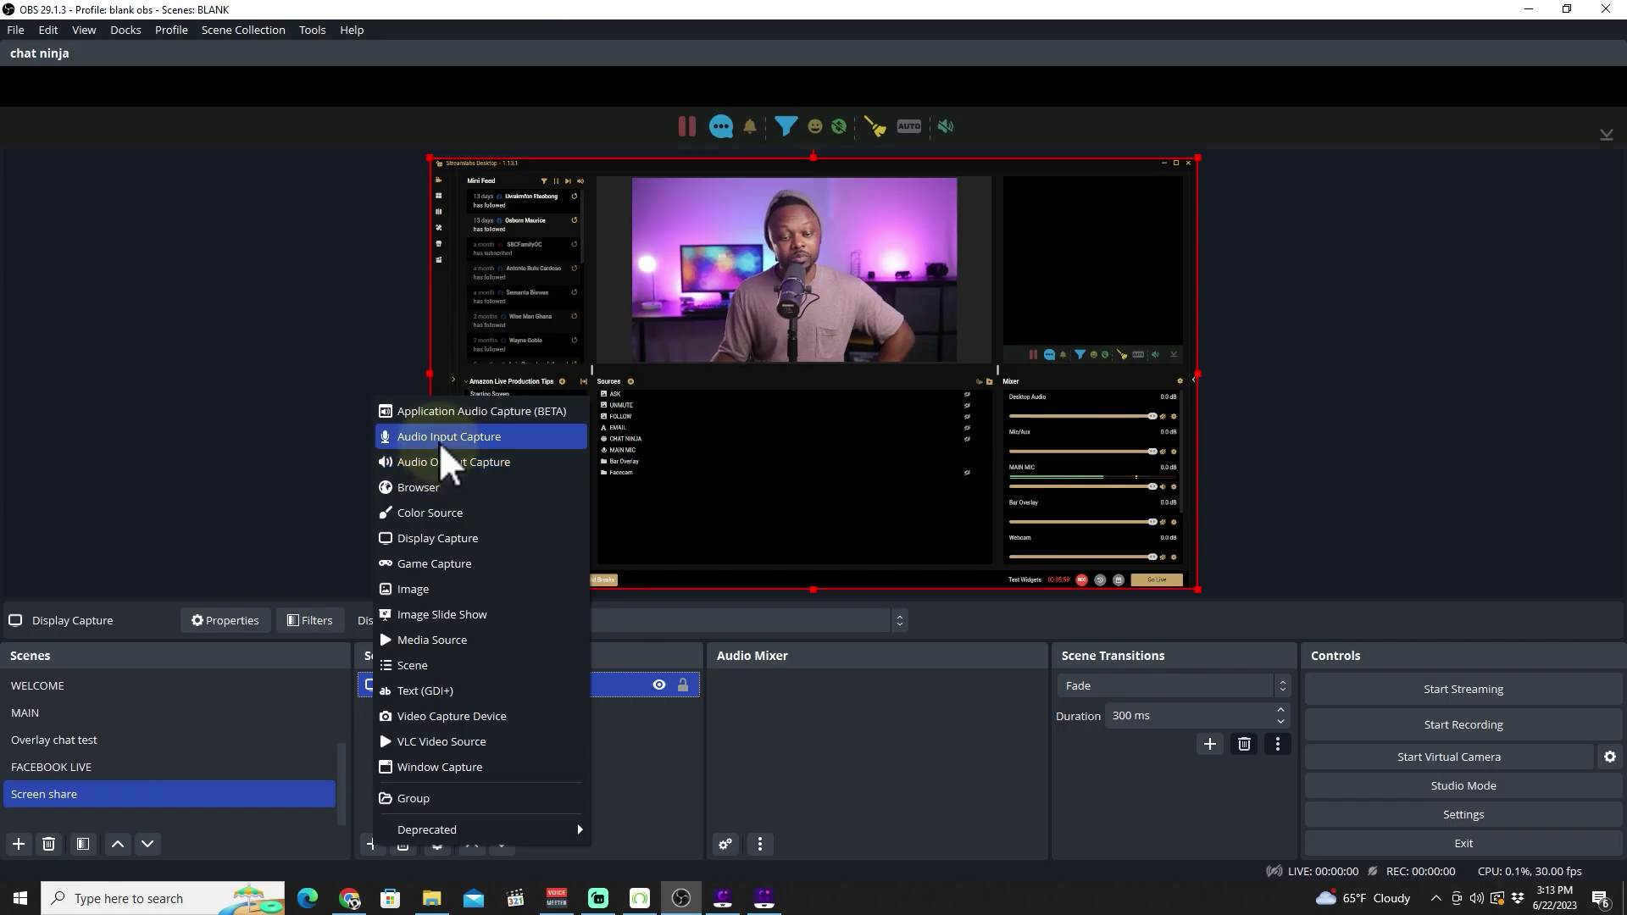
click(439, 437)
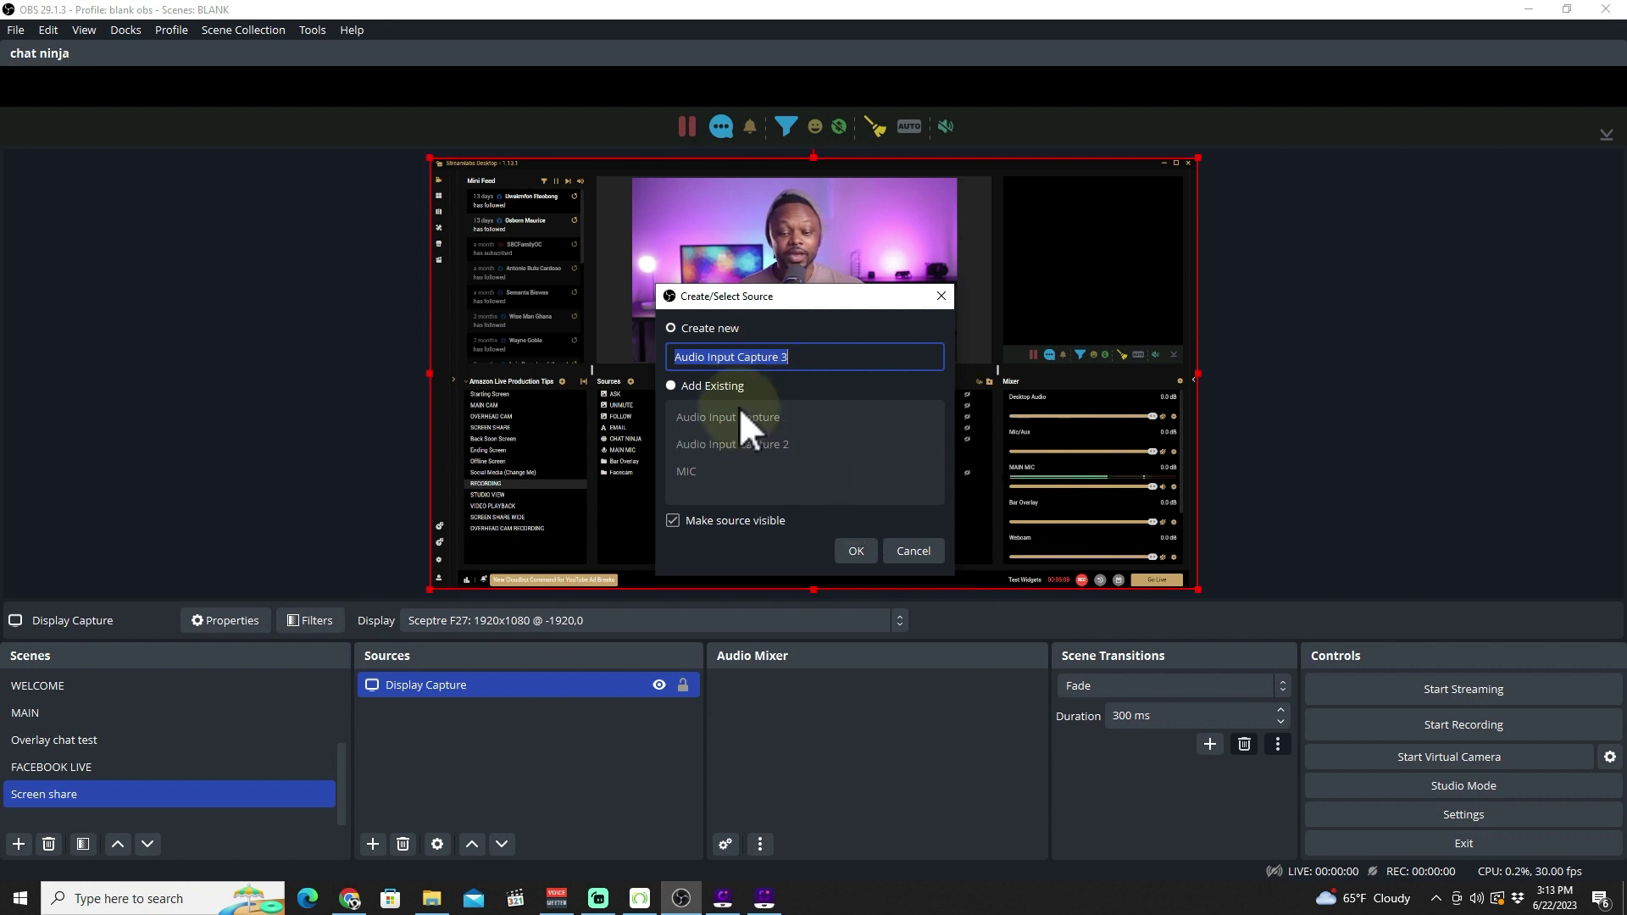
click(856, 551)
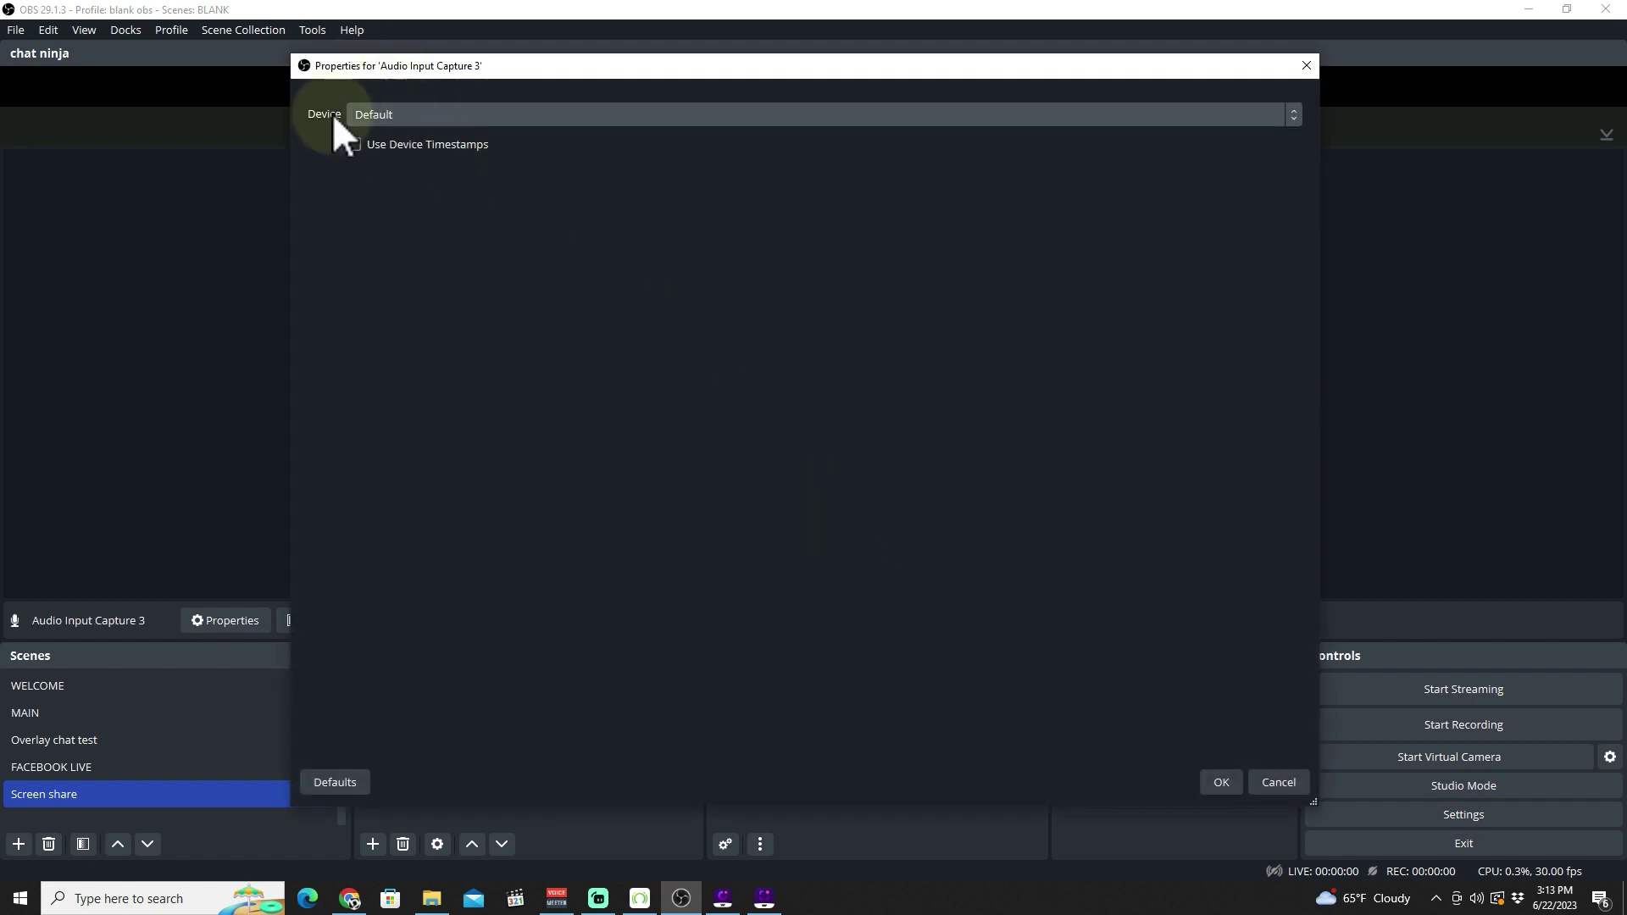
click(422, 111)
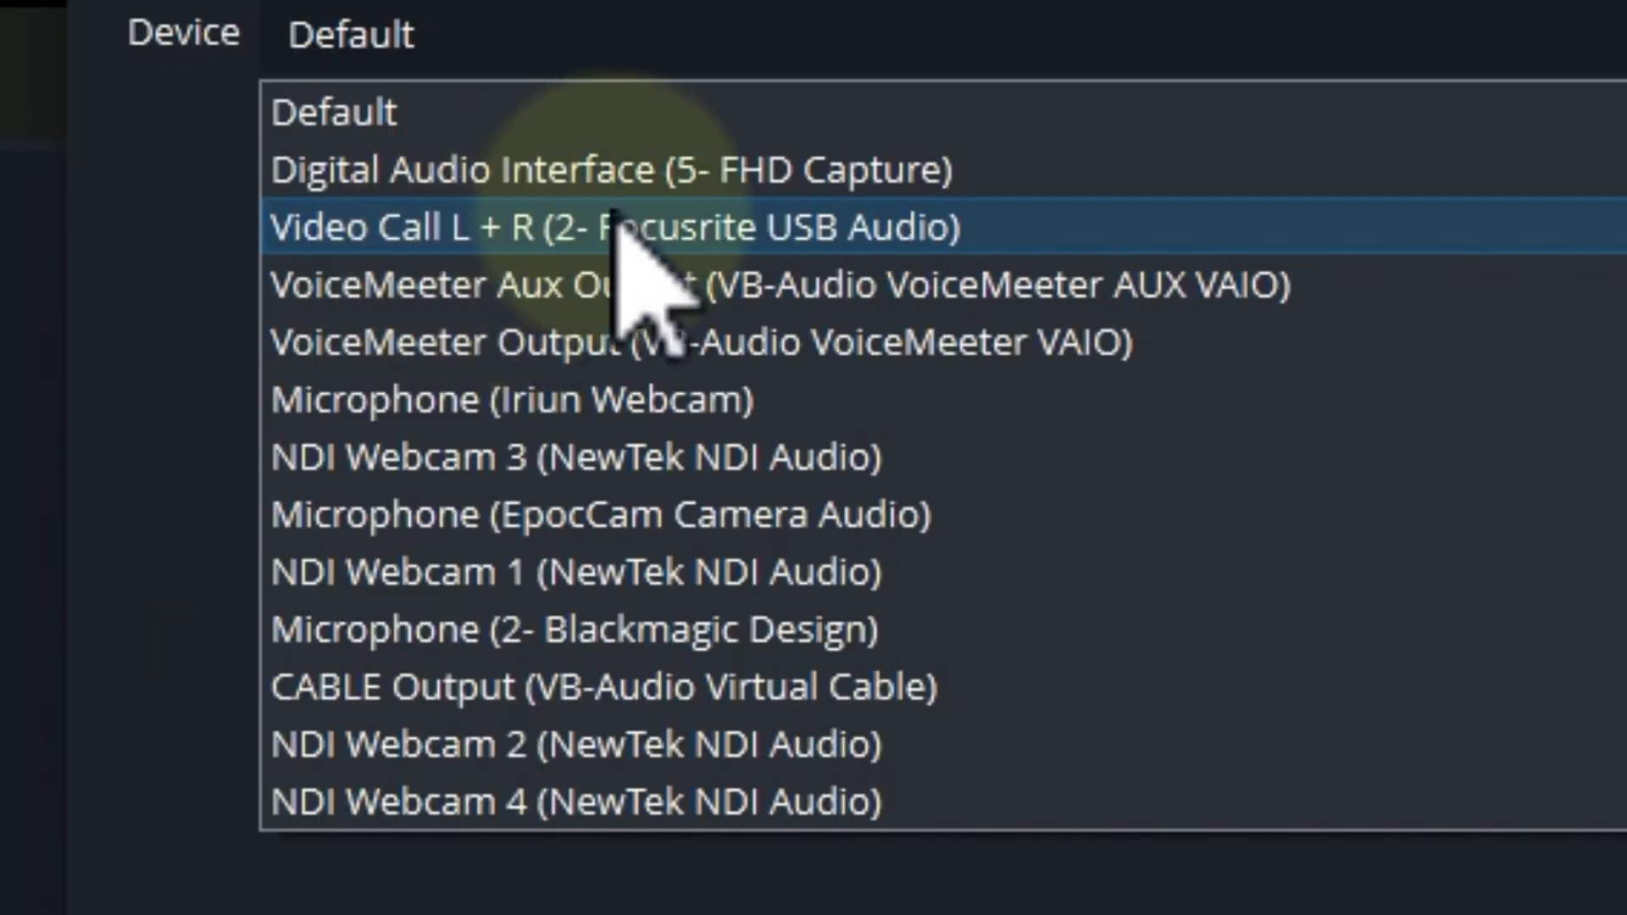
click(892, 227)
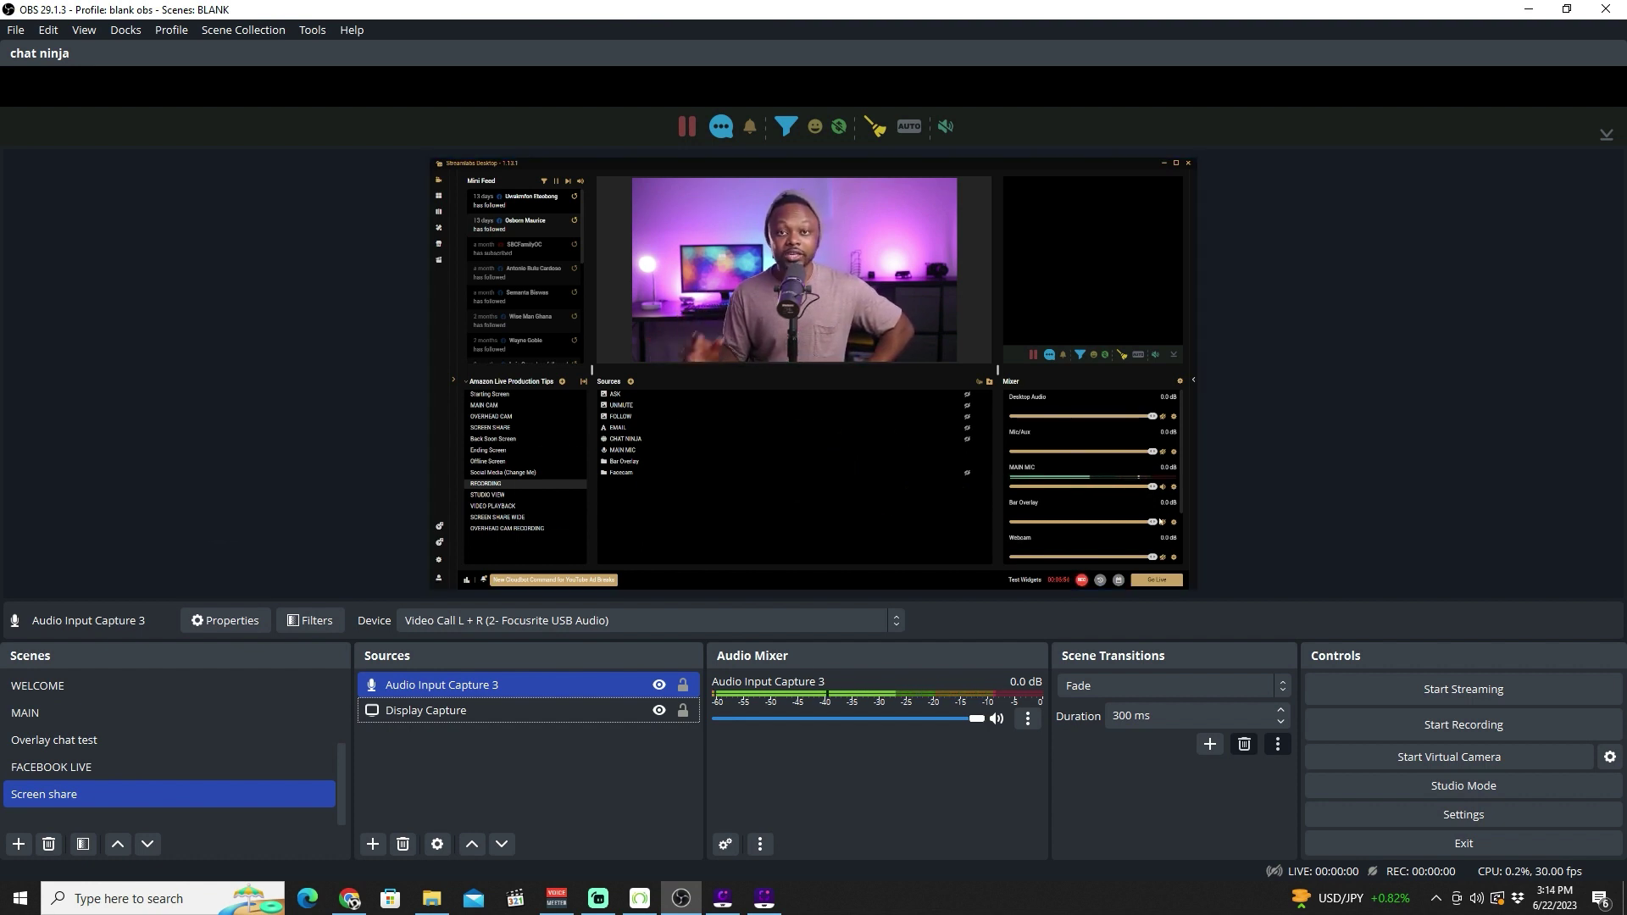
Bring the YouTube browser window back to the front of the captured monitor
click(1163, 164)
scroll(816, 389, down, 5)
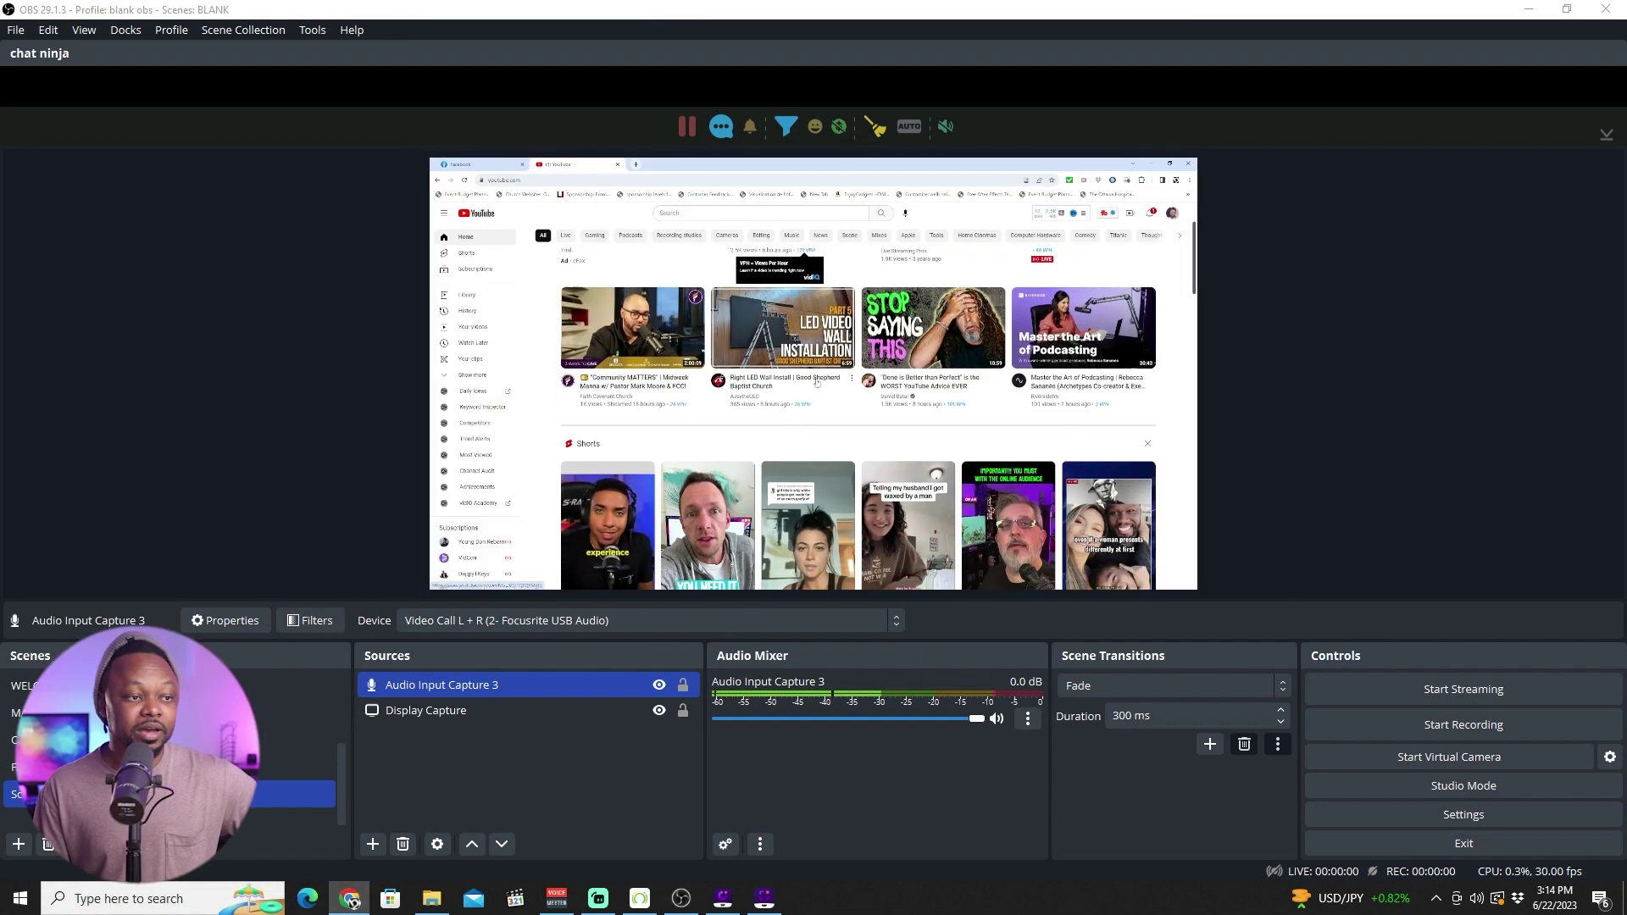
scroll(816, 389, up, 1)
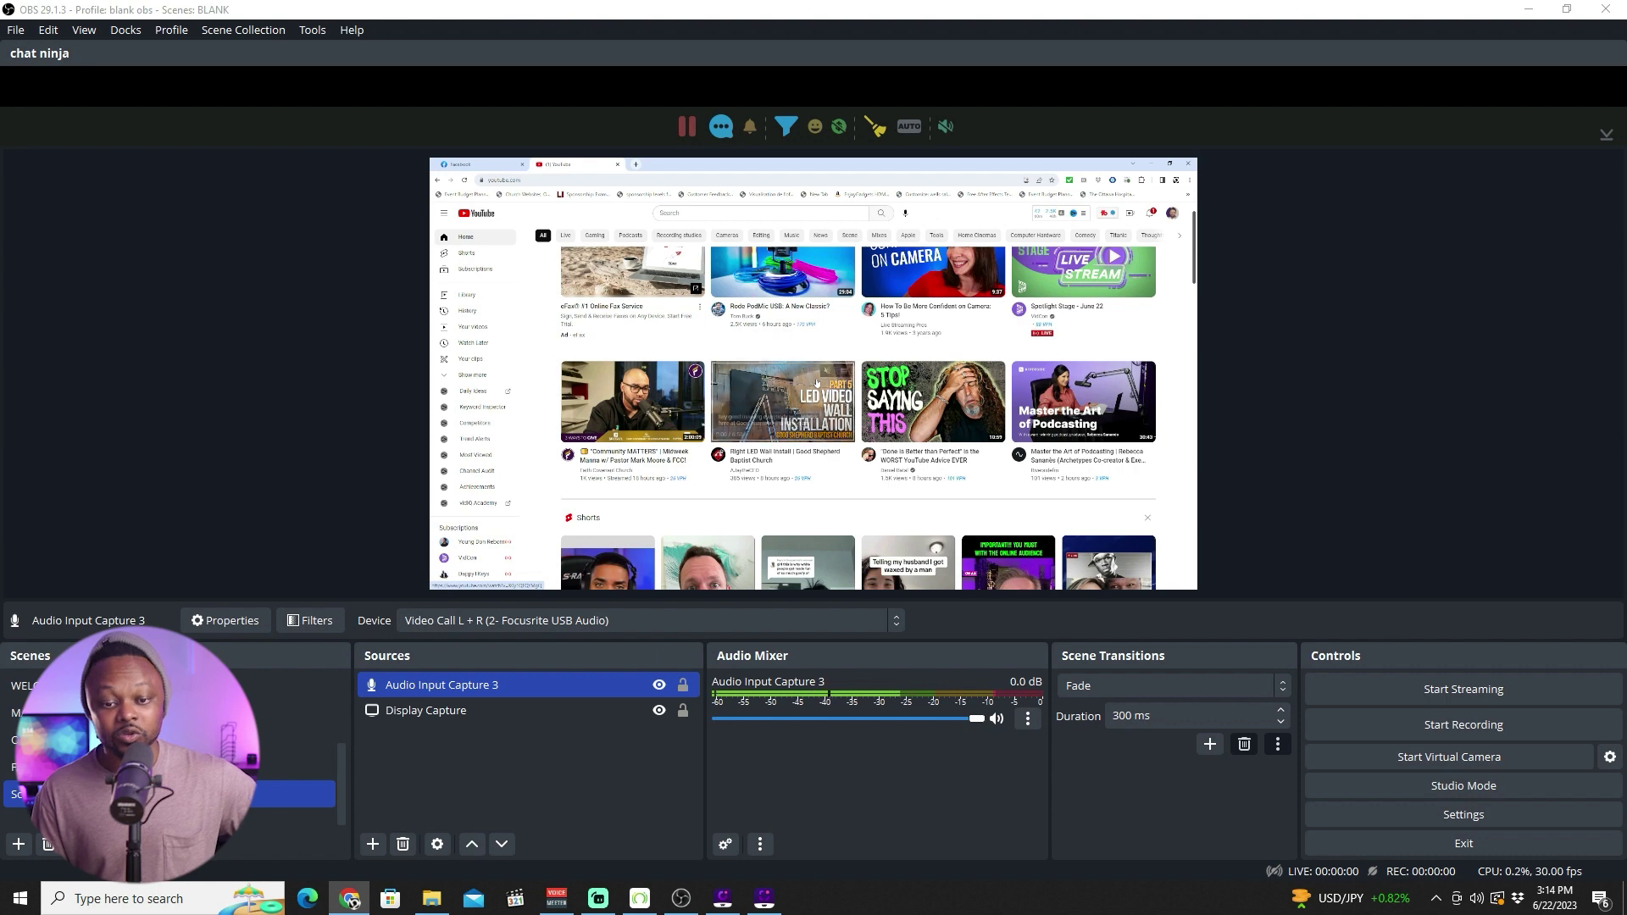
scroll(816, 382, up, 1)
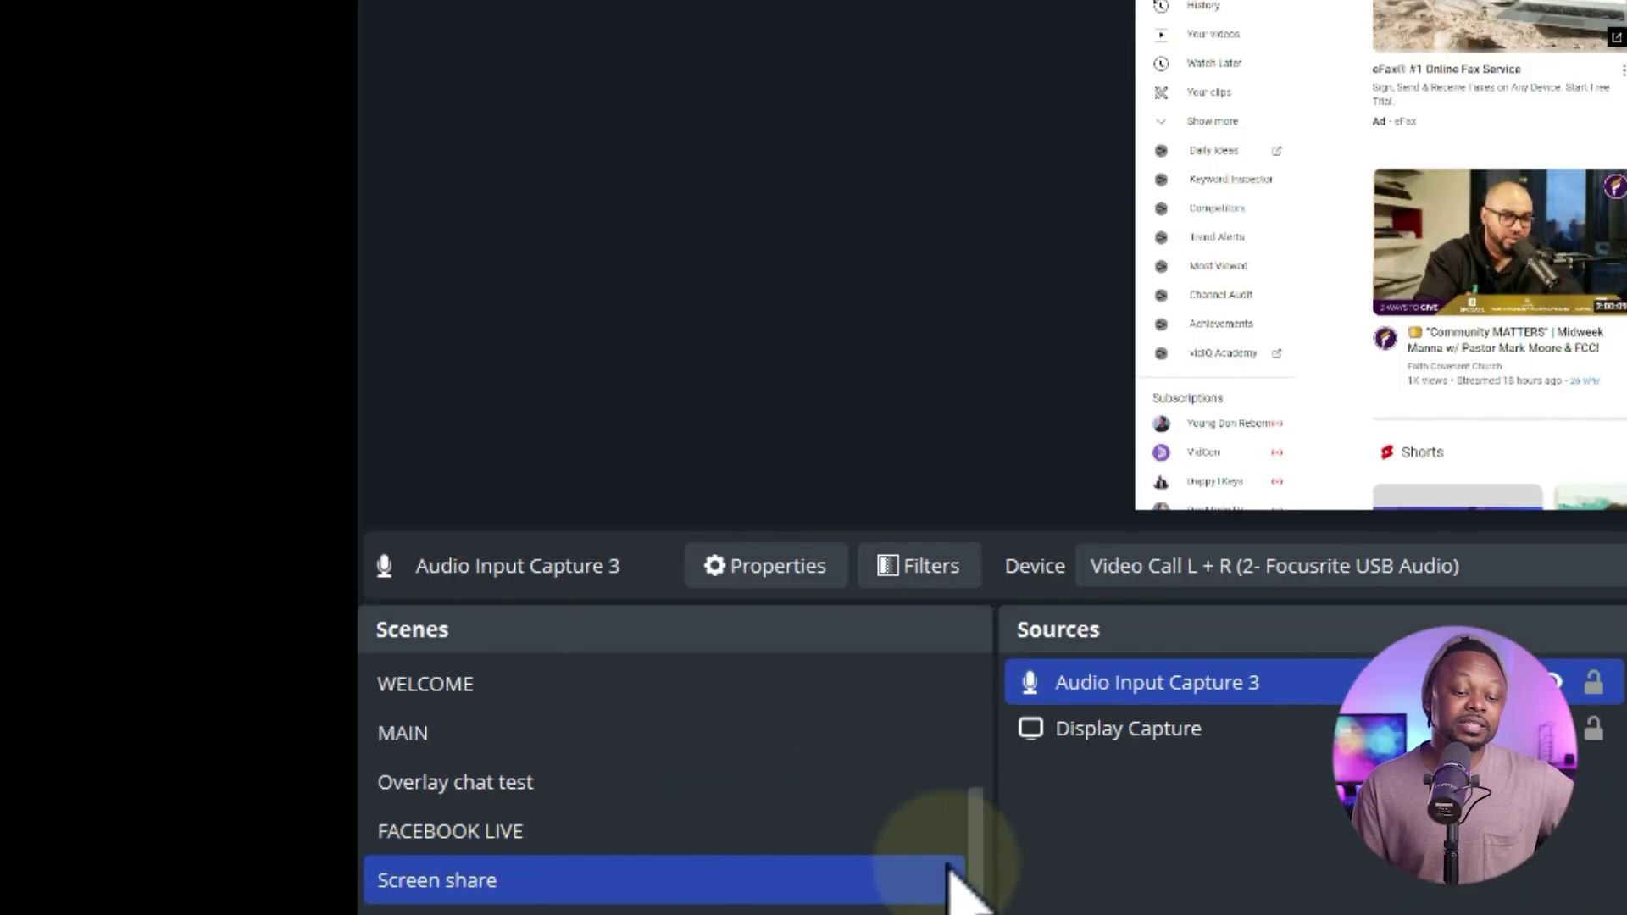
Duplicate Screen share as 'Screen with camera' and switch to the new scene
right_click(731, 890)
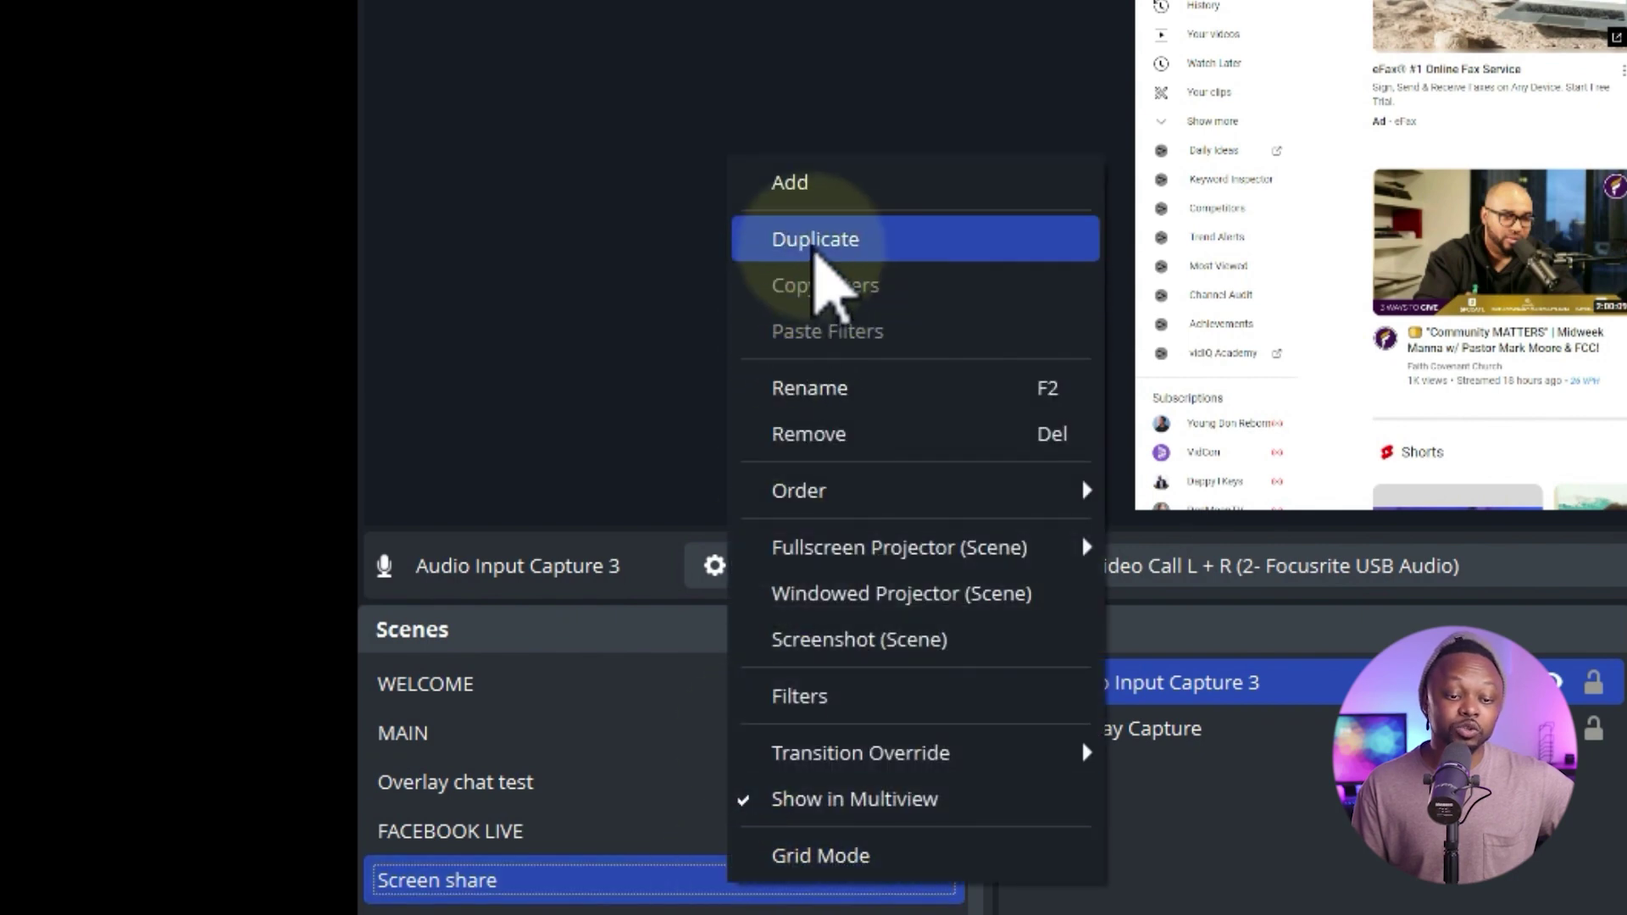
click(814, 246)
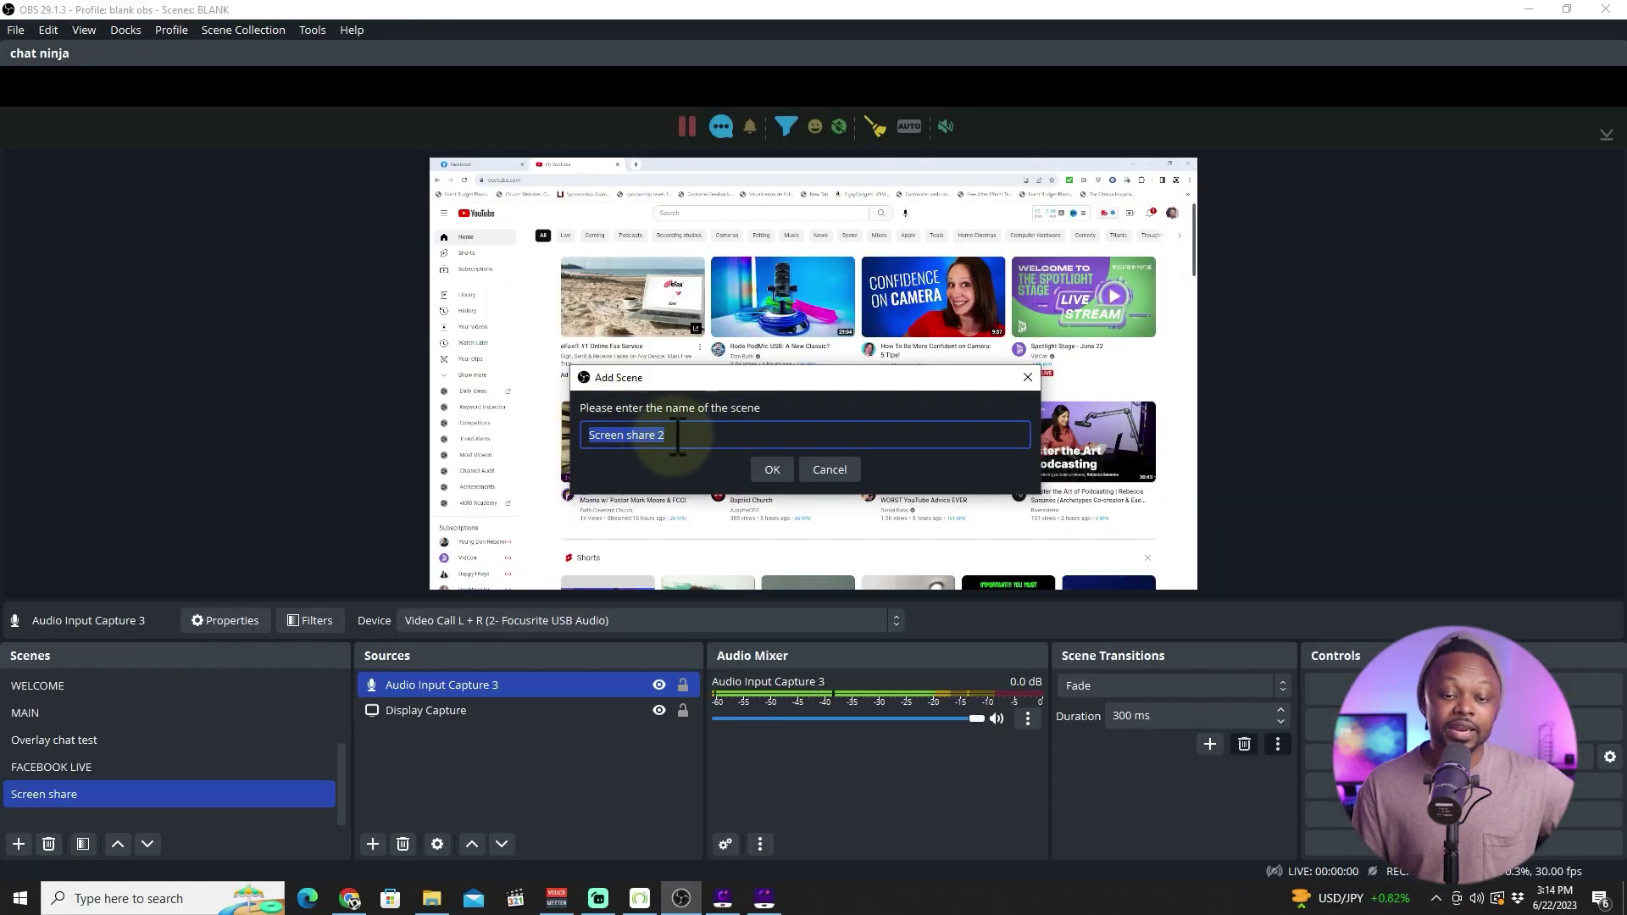
drag(671, 435, 628, 441)
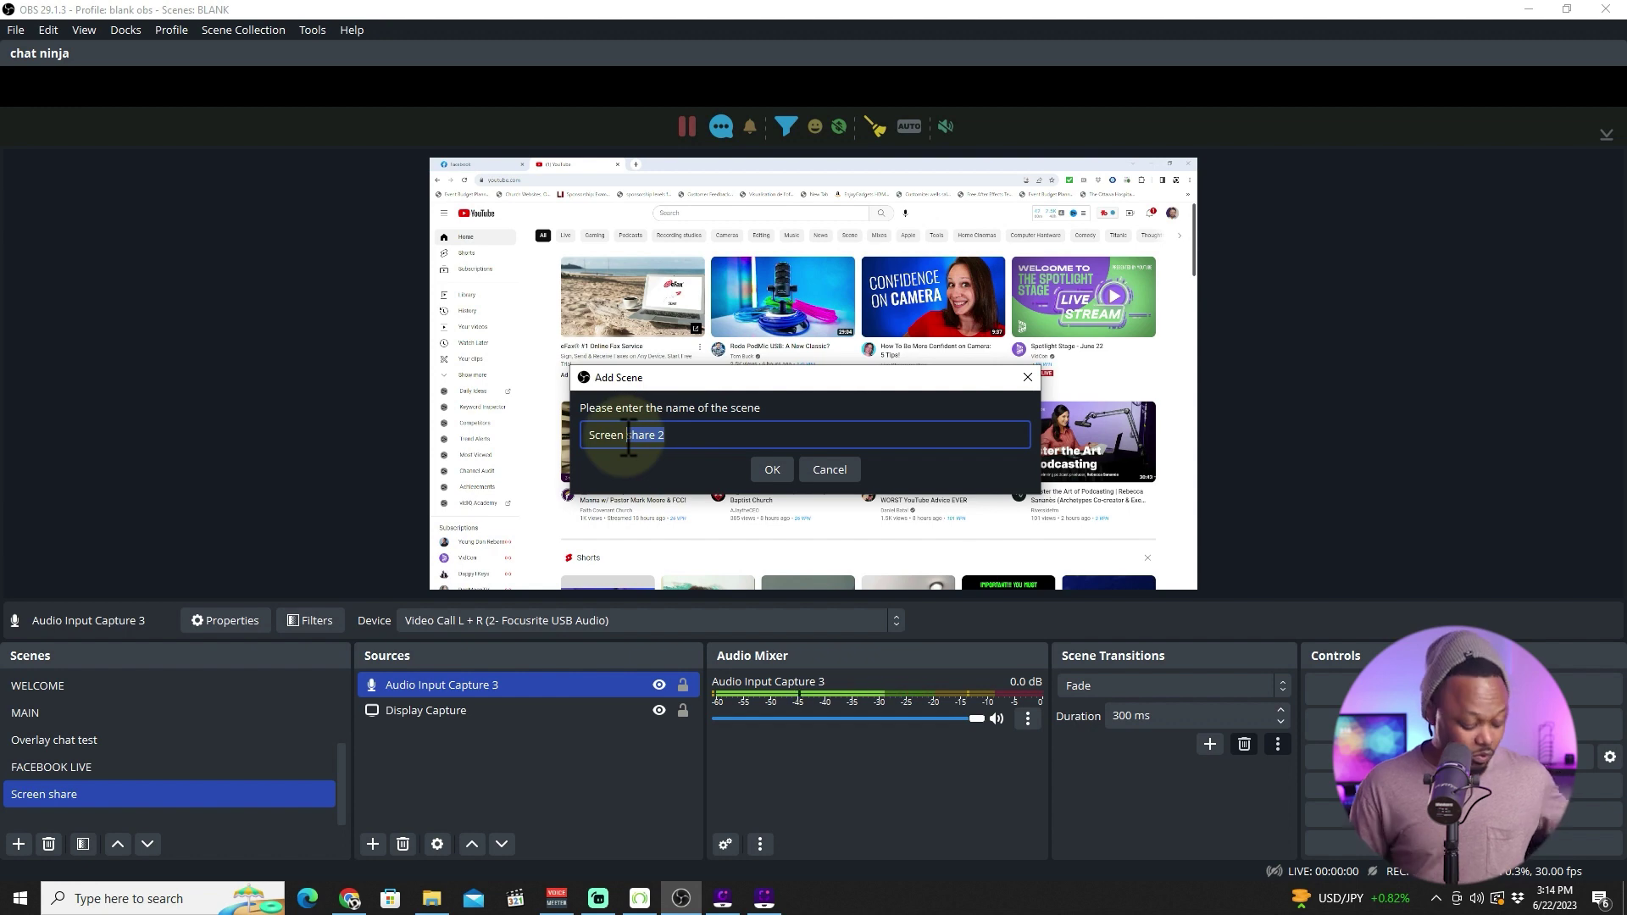
text(vit)
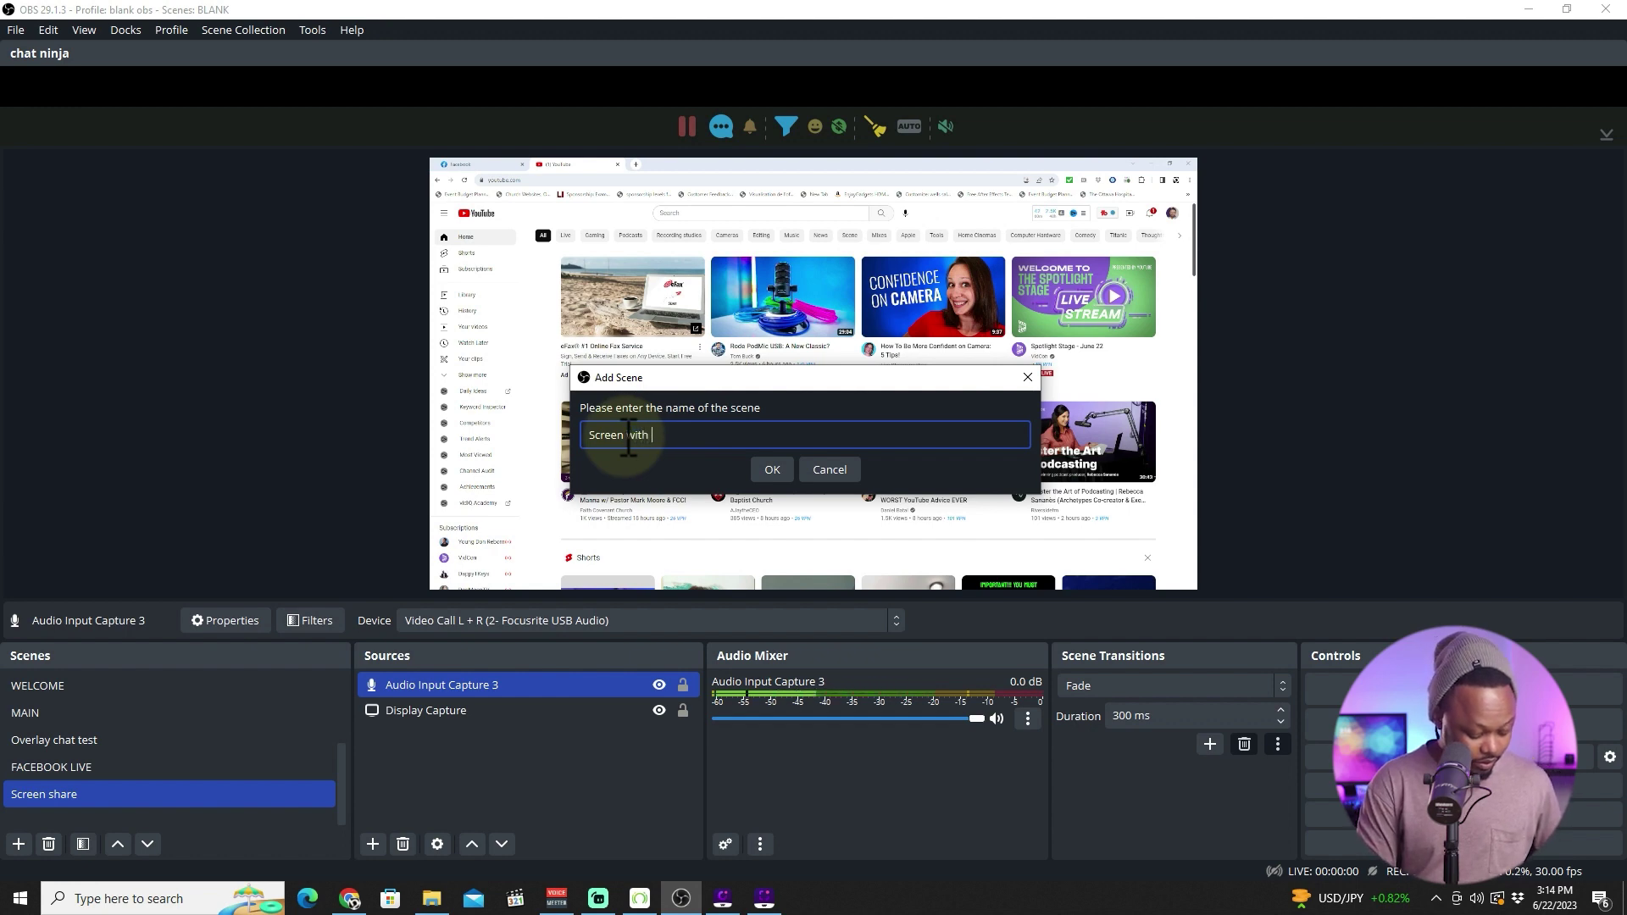
text(h camera)
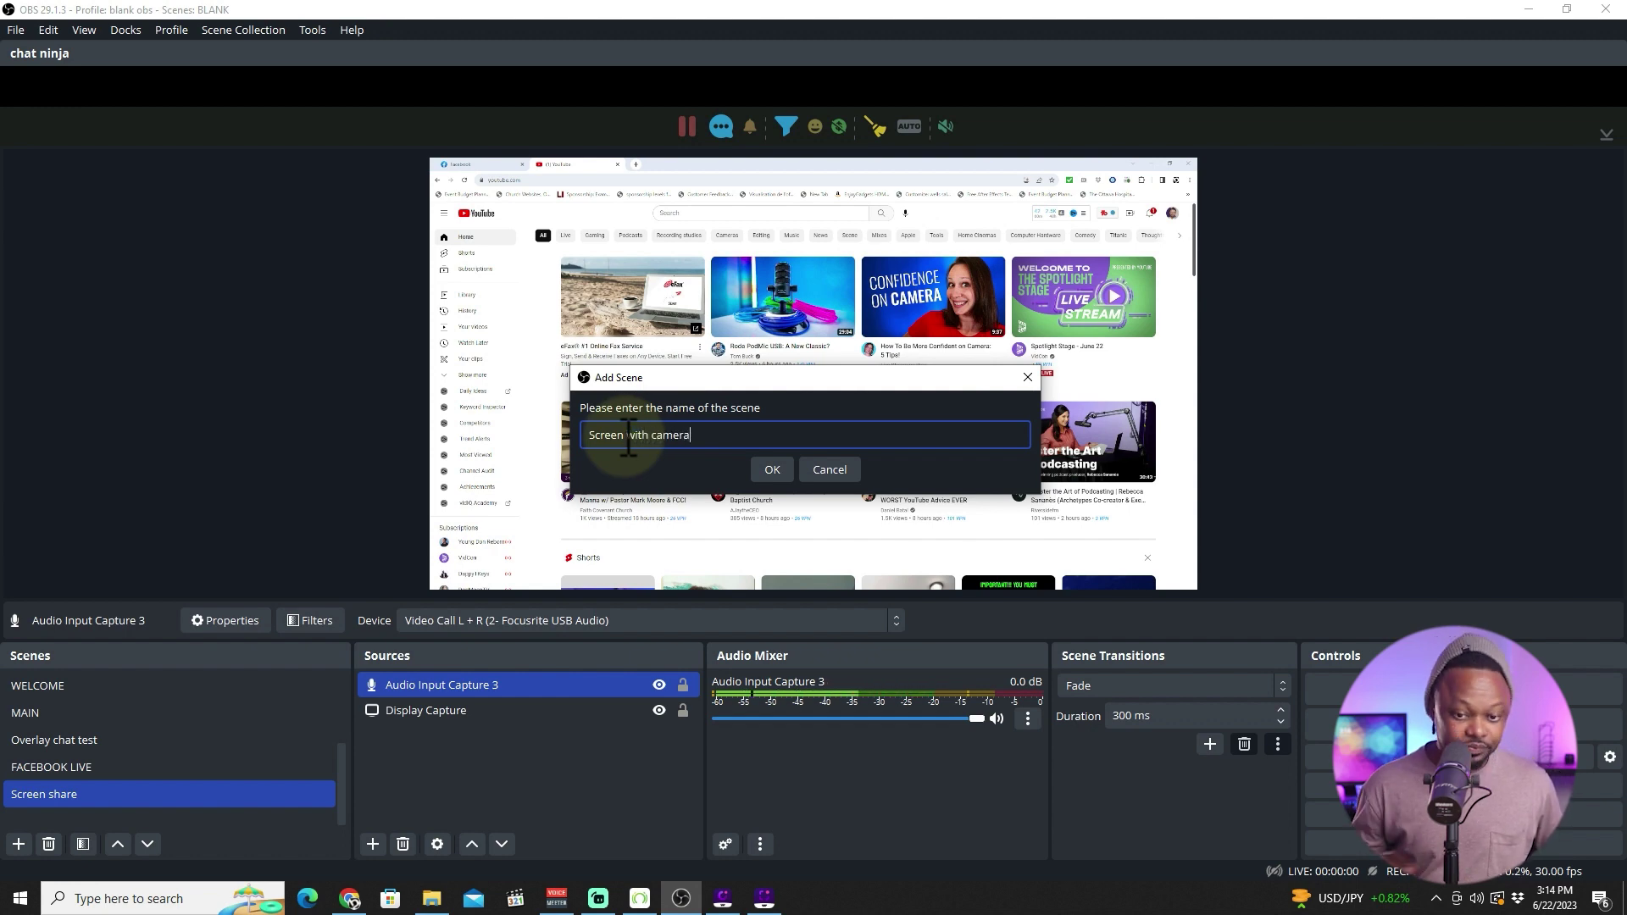
click(764, 466)
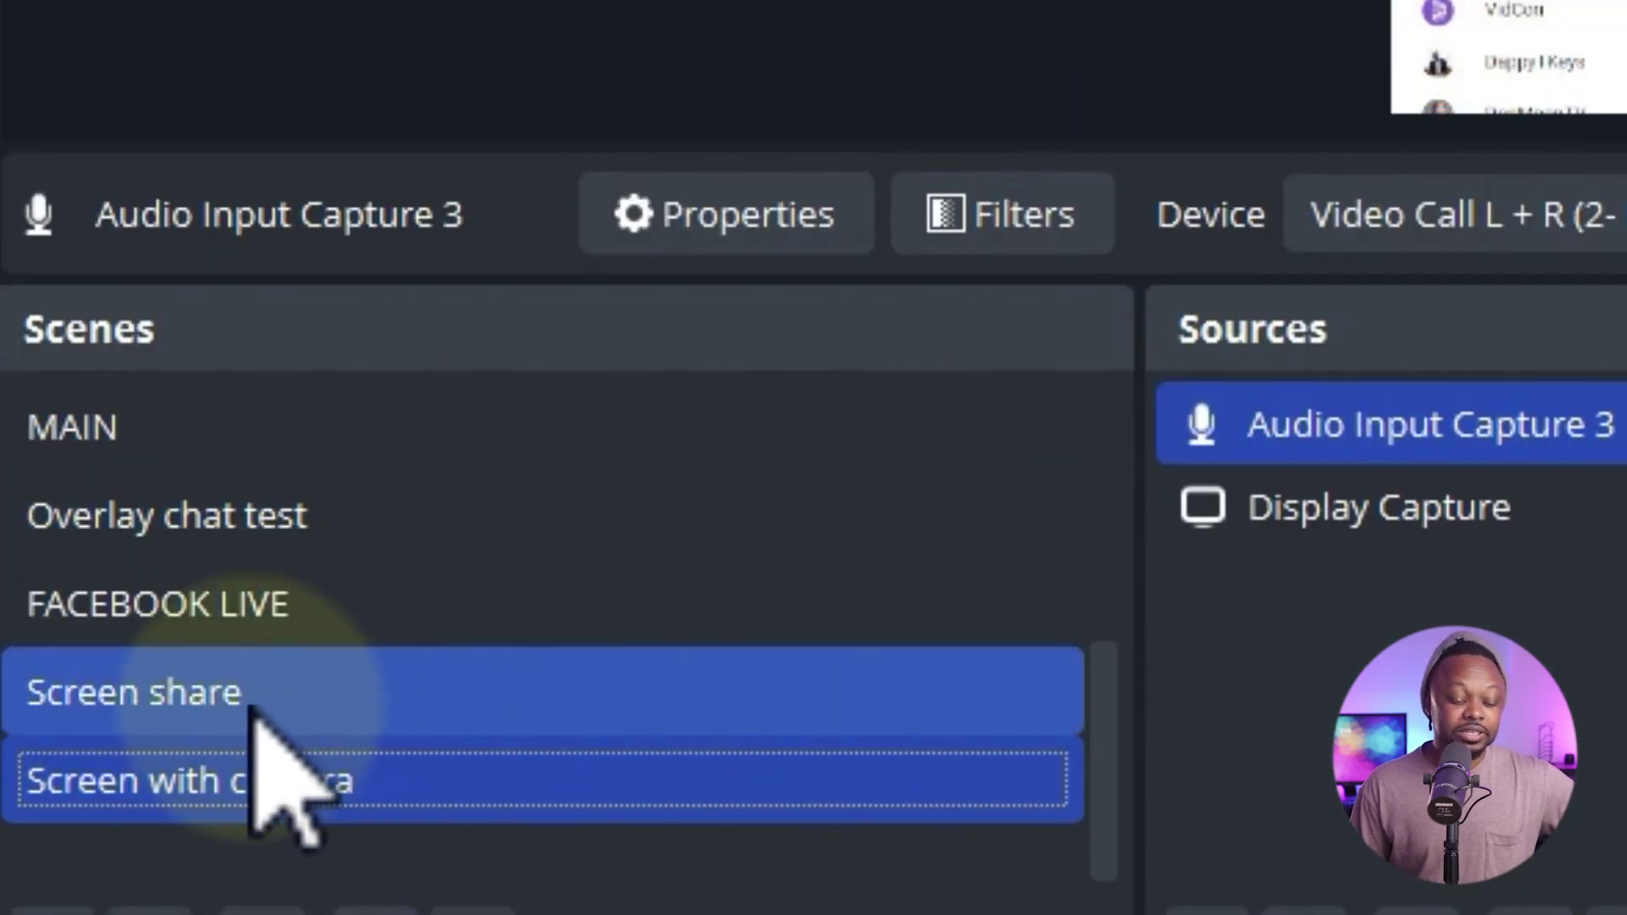
click(261, 682)
click(291, 771)
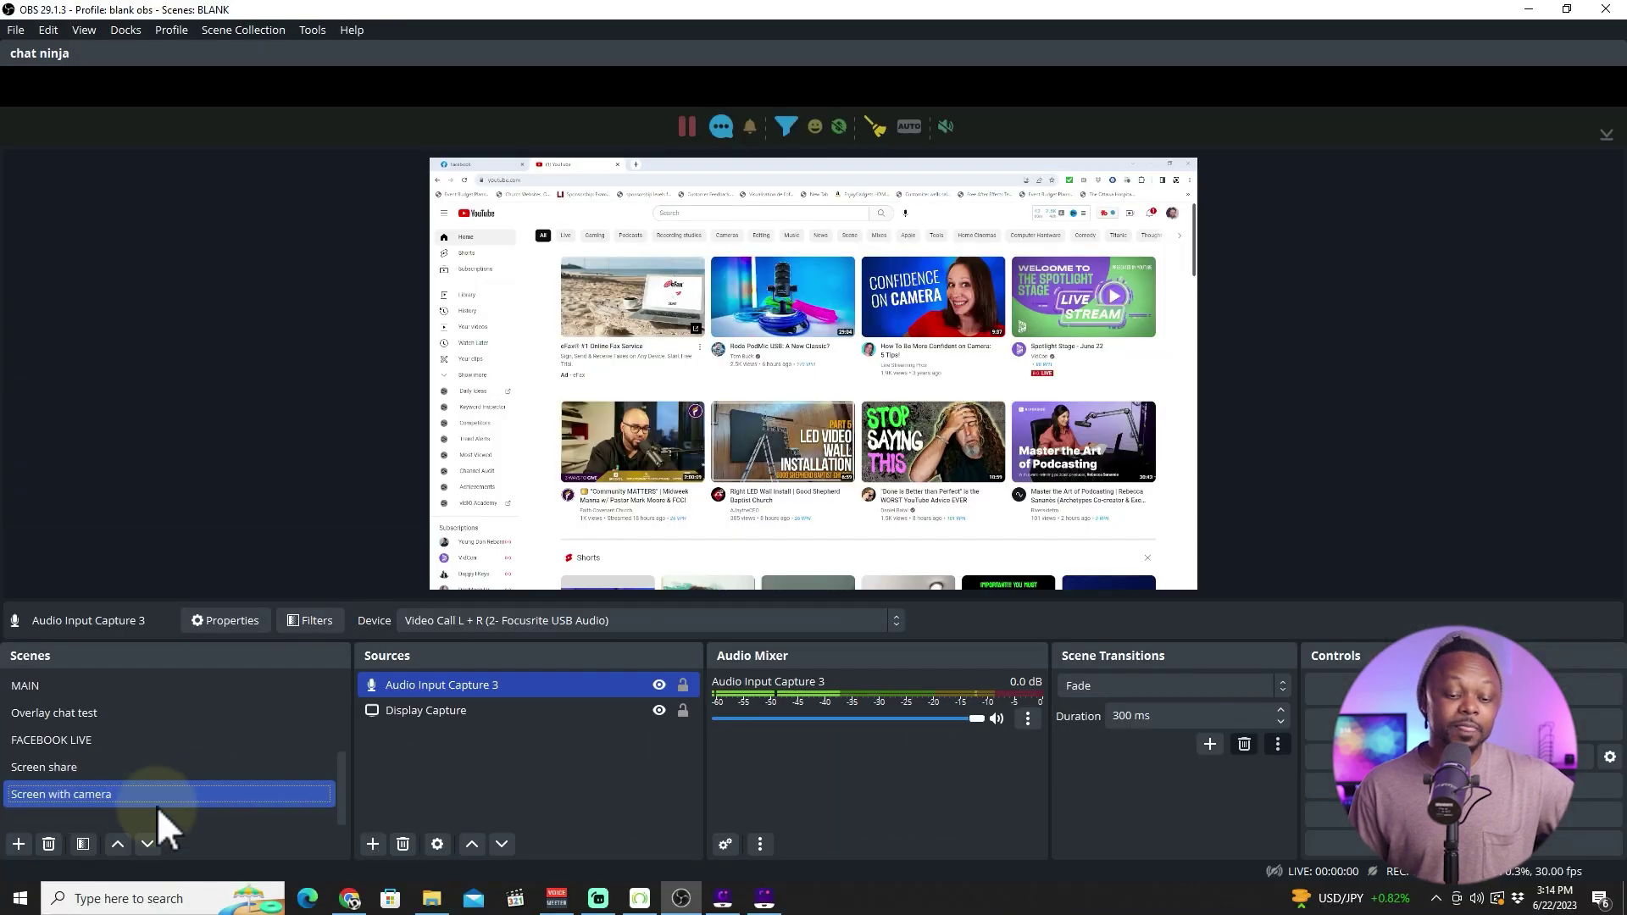
Add the existing 'streamlabs virtual cam' Video Capture Device to Screen with camera
ctrl+click(1475, 525)
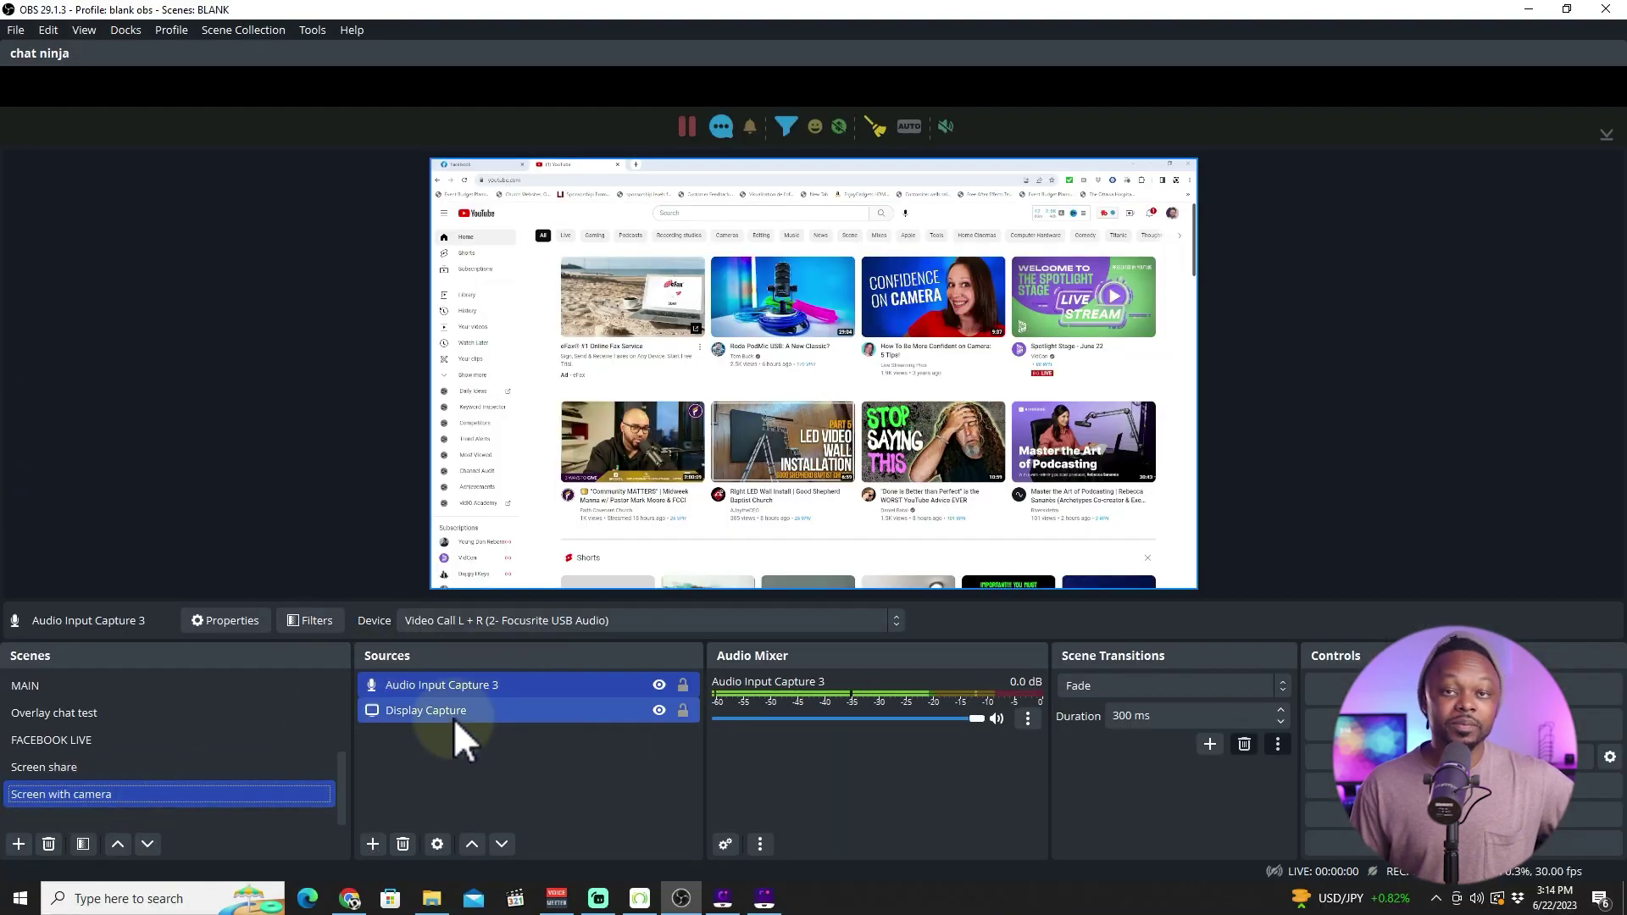
ctrl+click(454, 719)
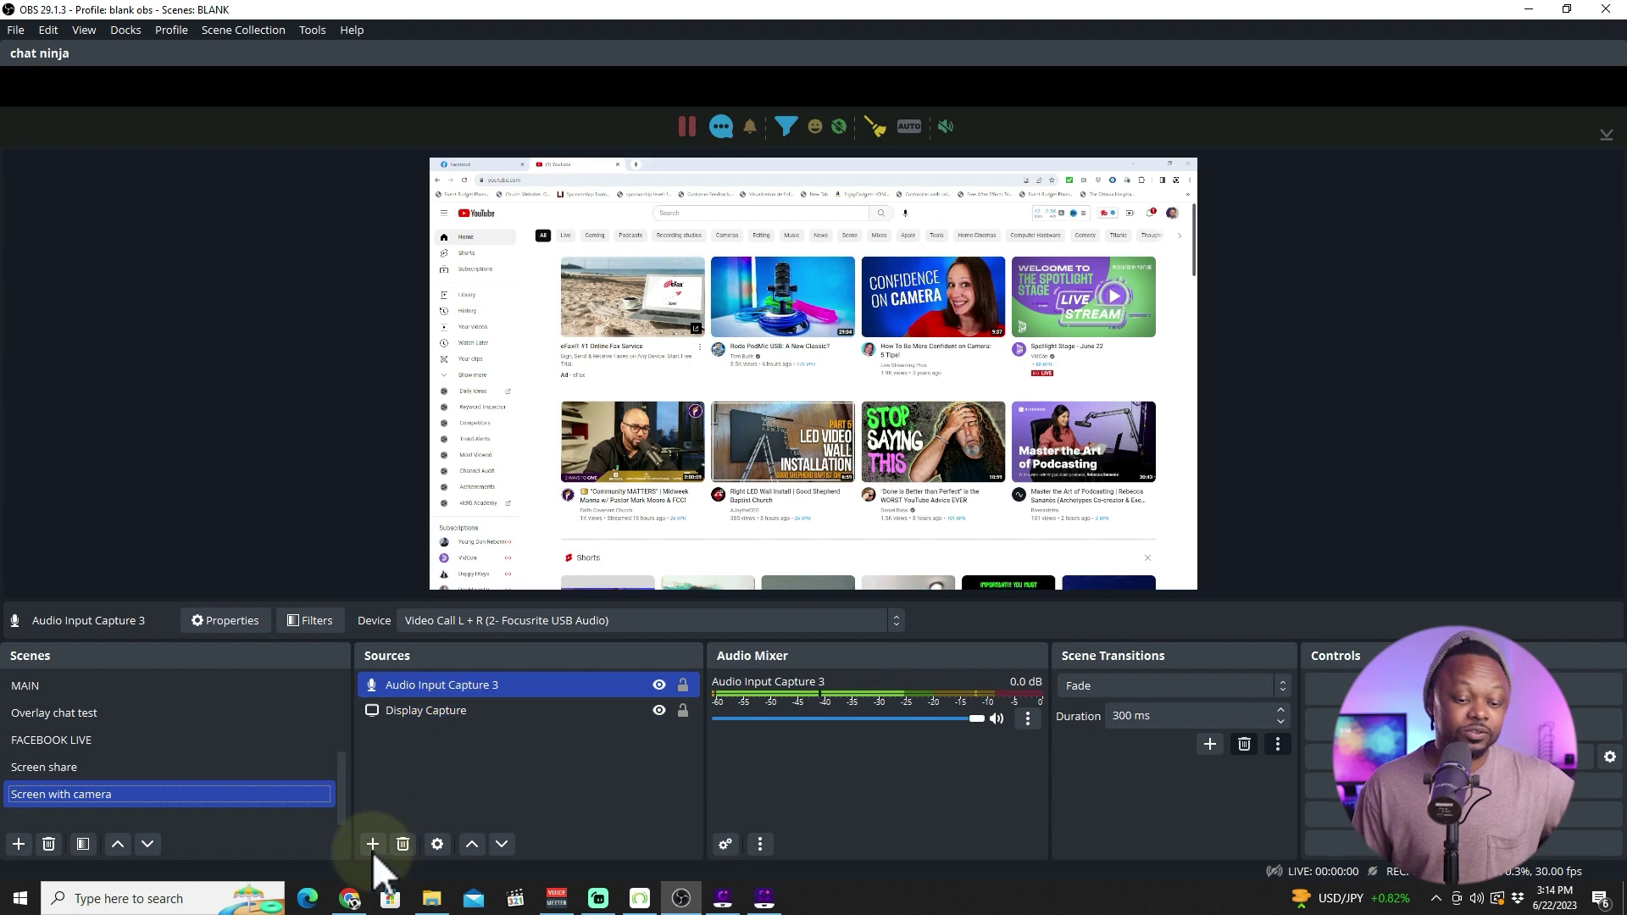
click(372, 844)
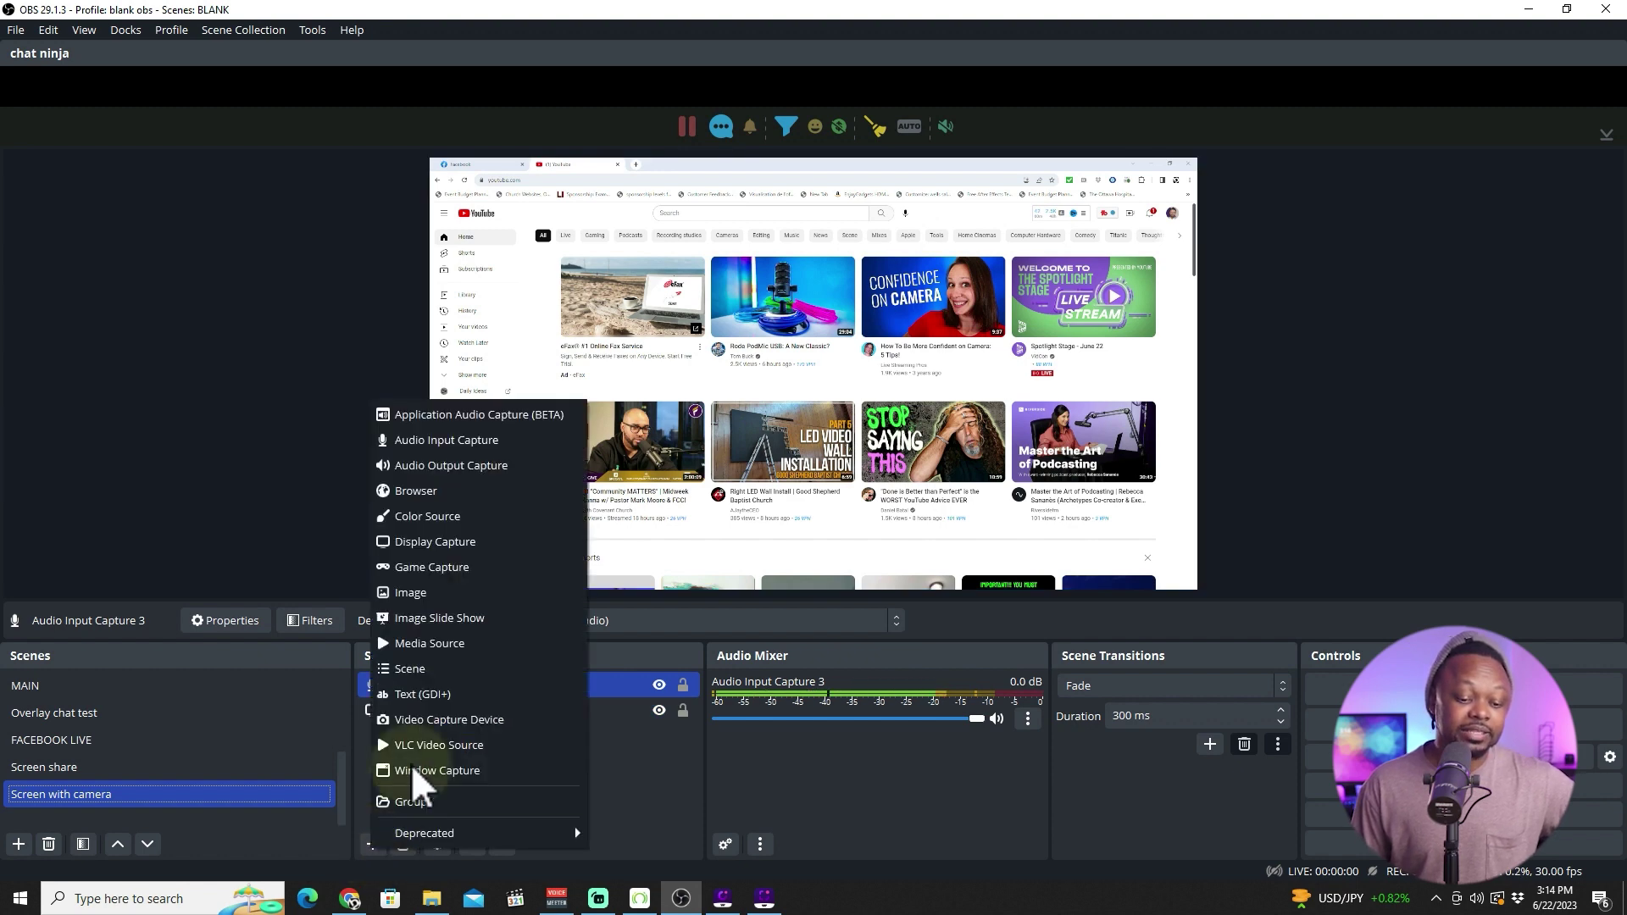
click(450, 719)
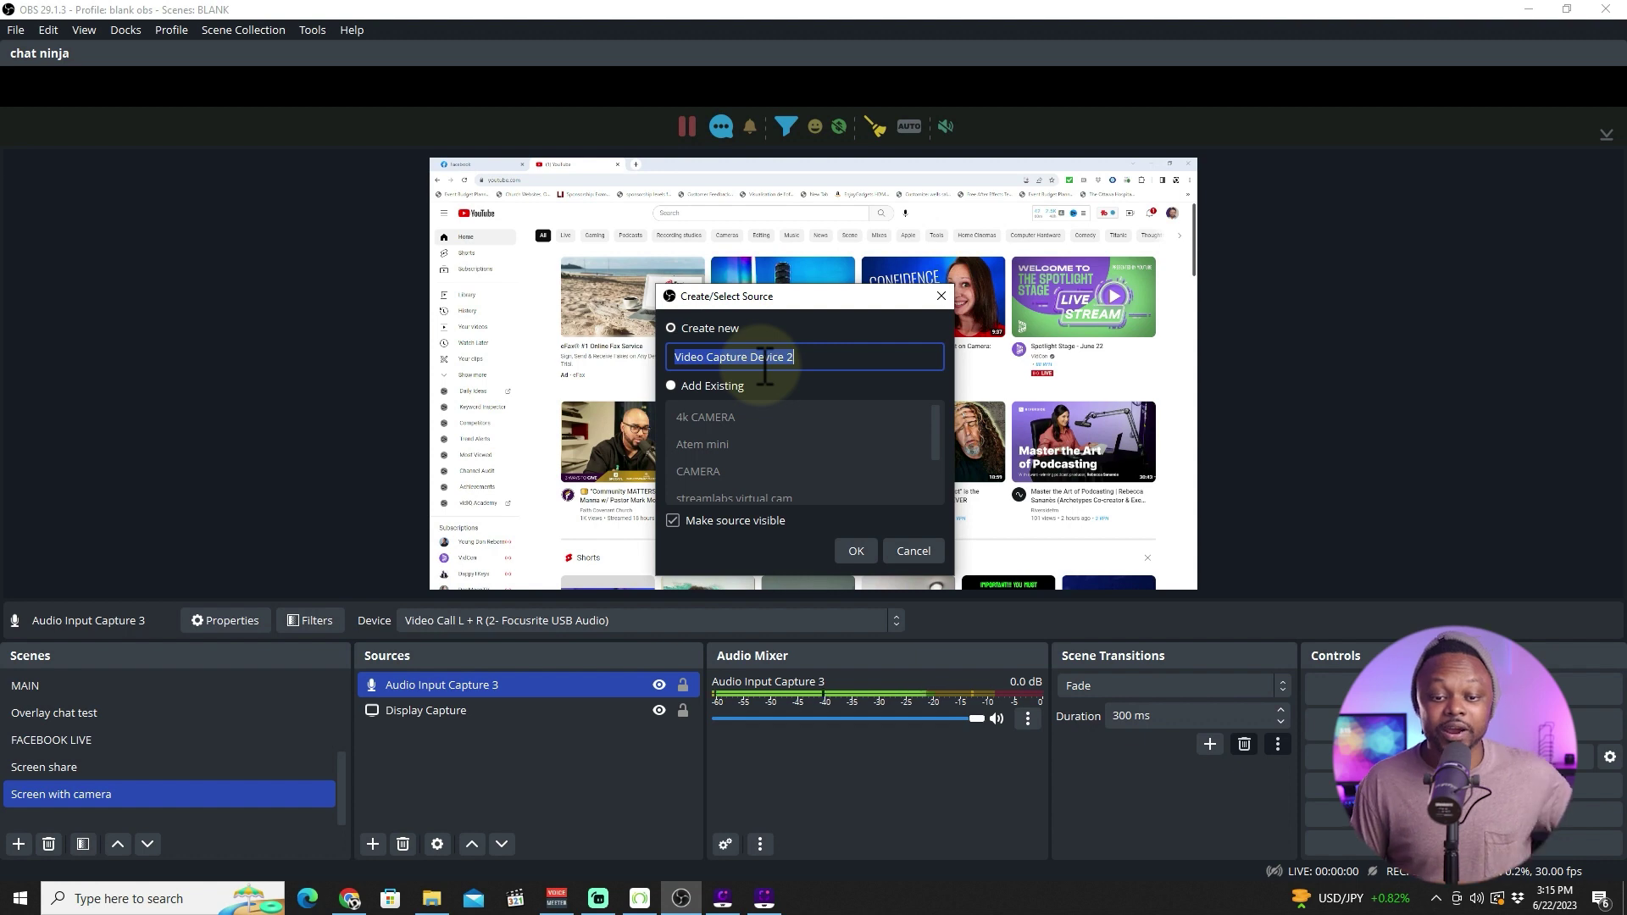
click(670, 386)
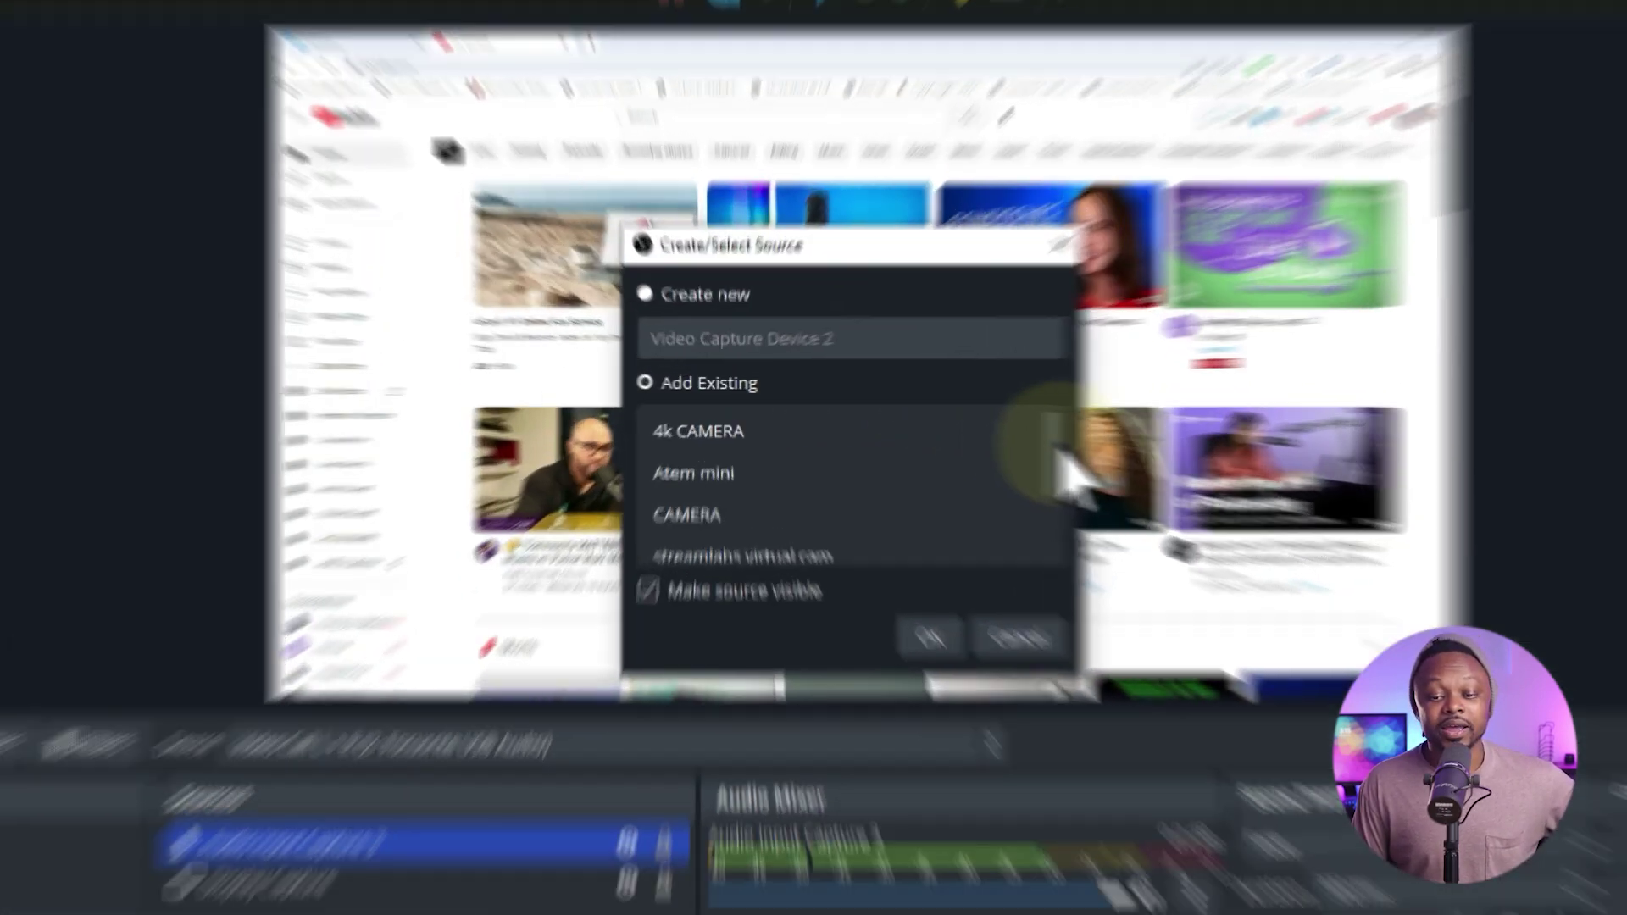
drag(939, 424, 943, 486)
click(825, 455)
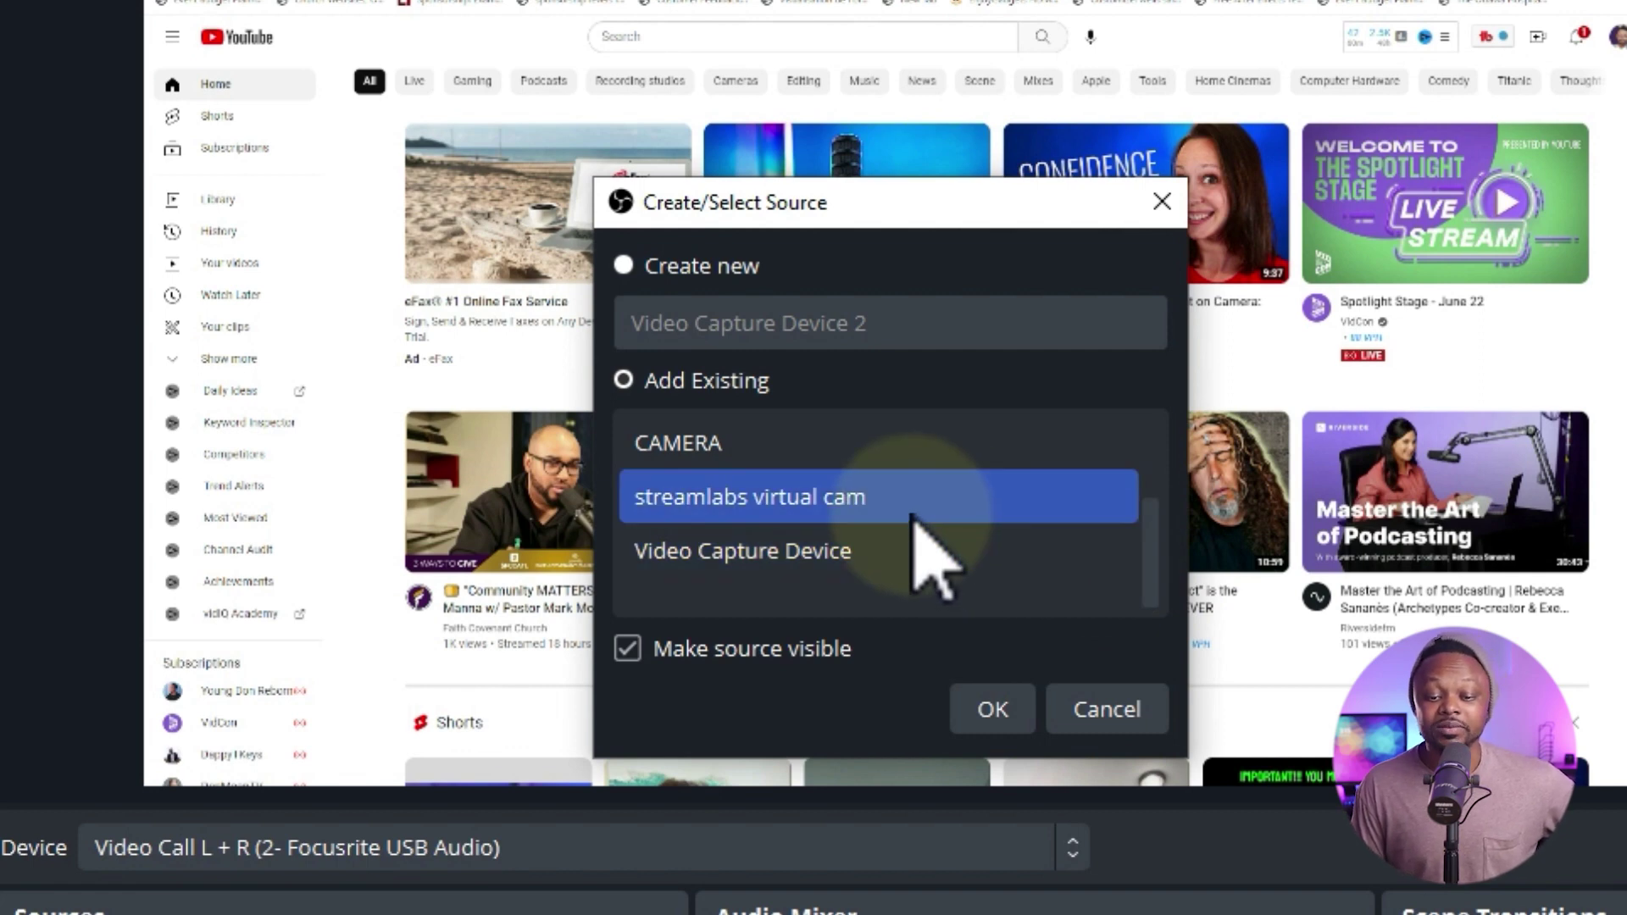
click(913, 509)
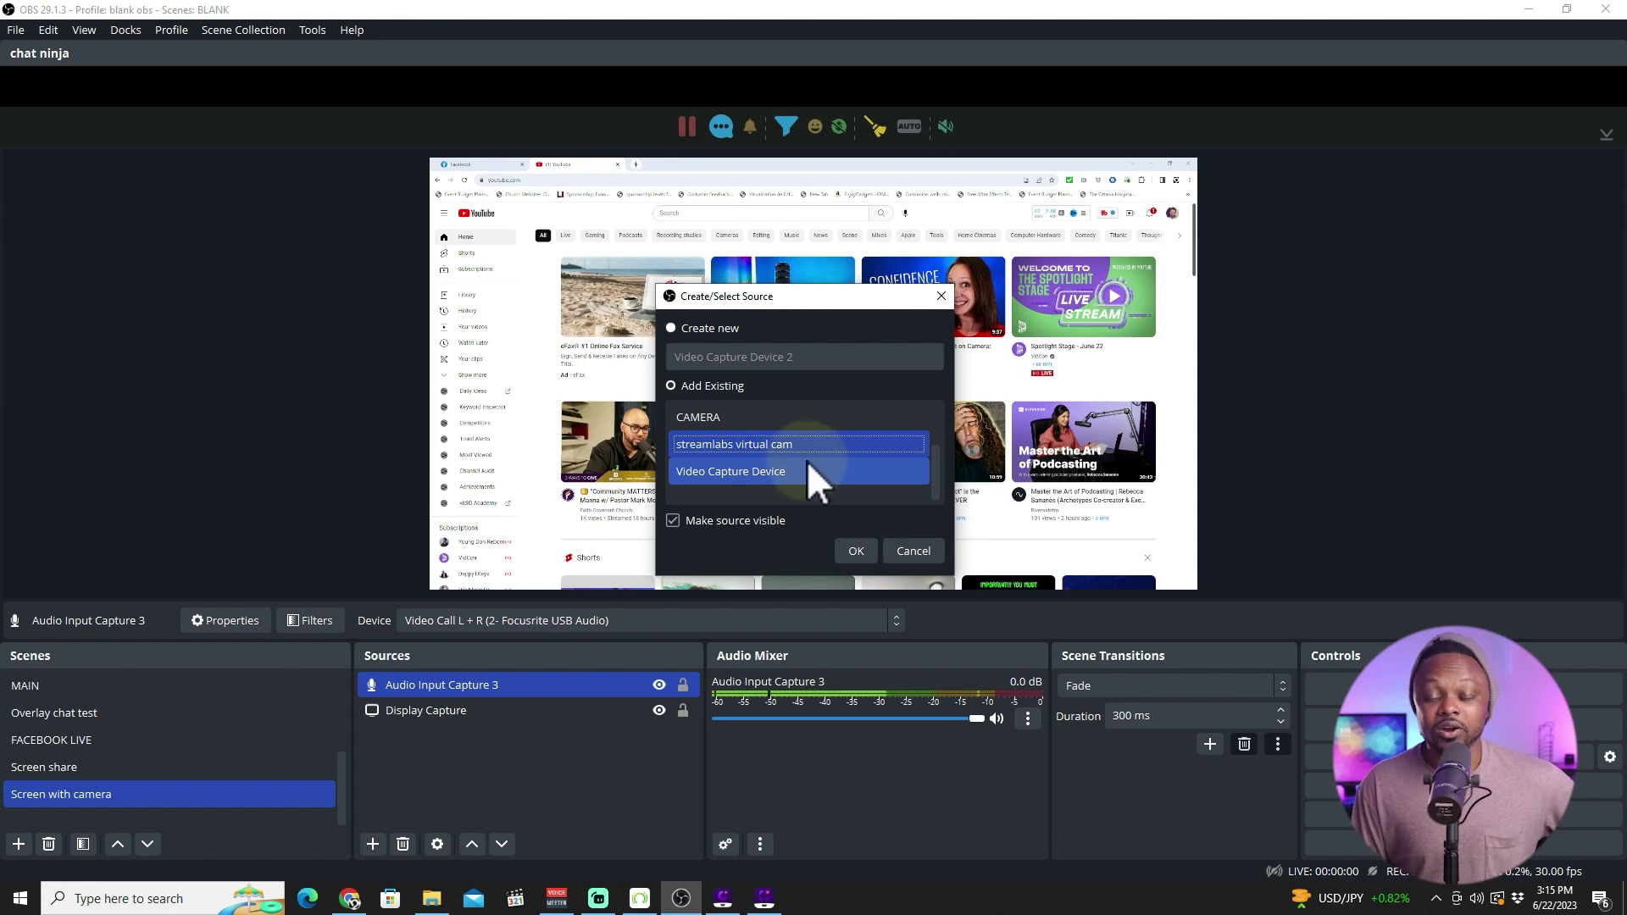
click(856, 551)
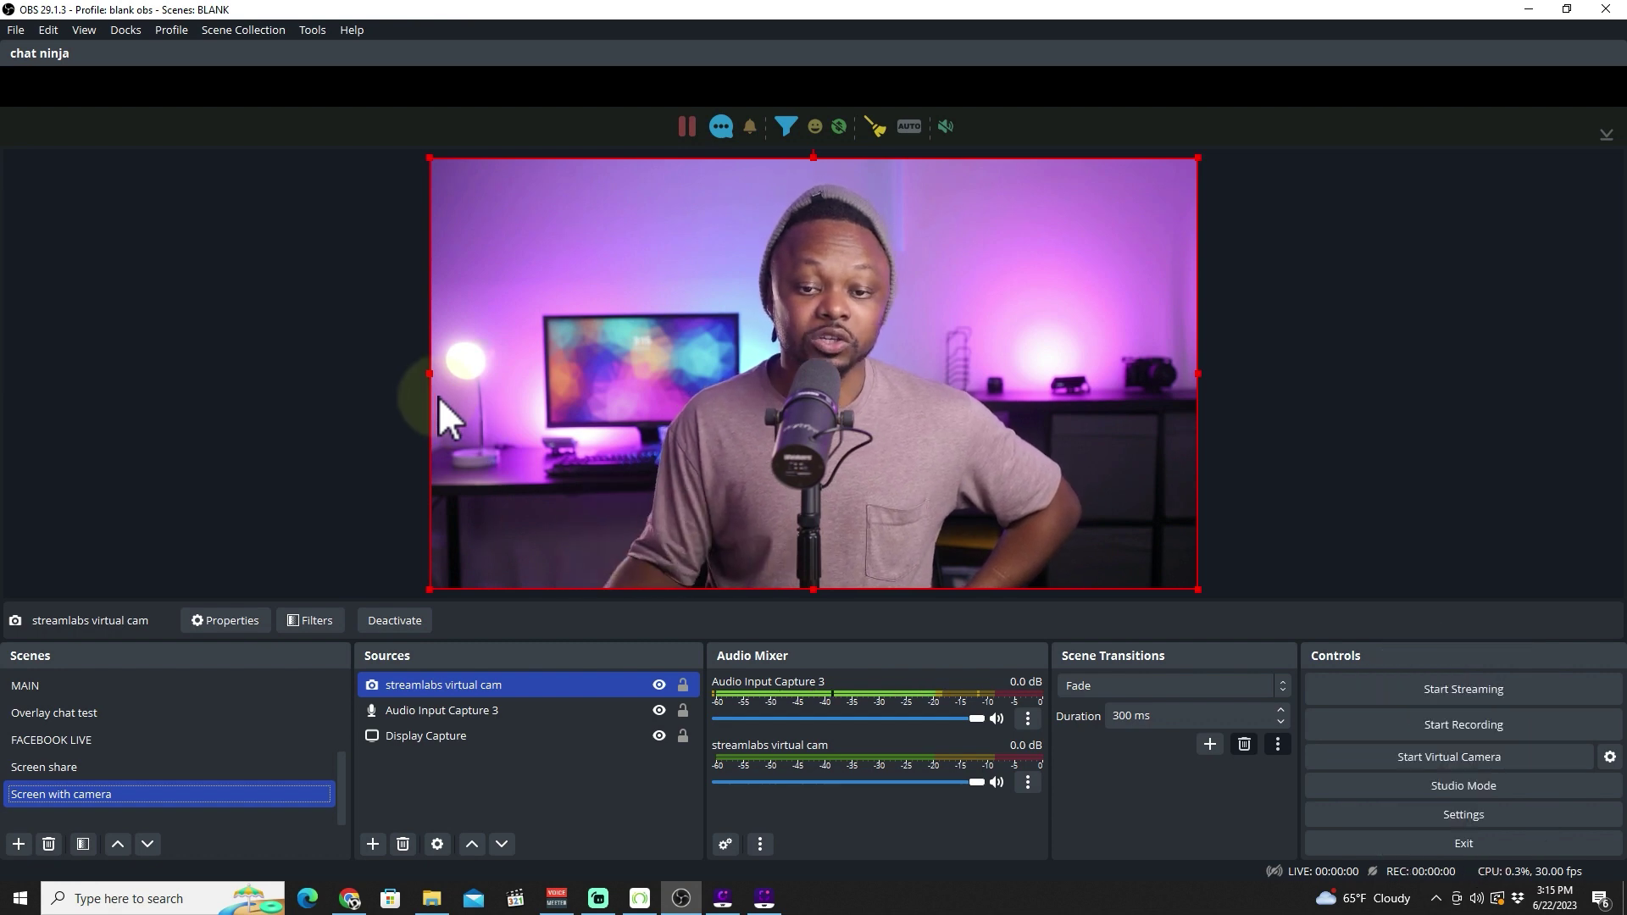
Resize the webcam feed small and snap it into the canvas's bottom-left corner
drag(430, 372, 832, 383)
drag(816, 412, 660, 460)
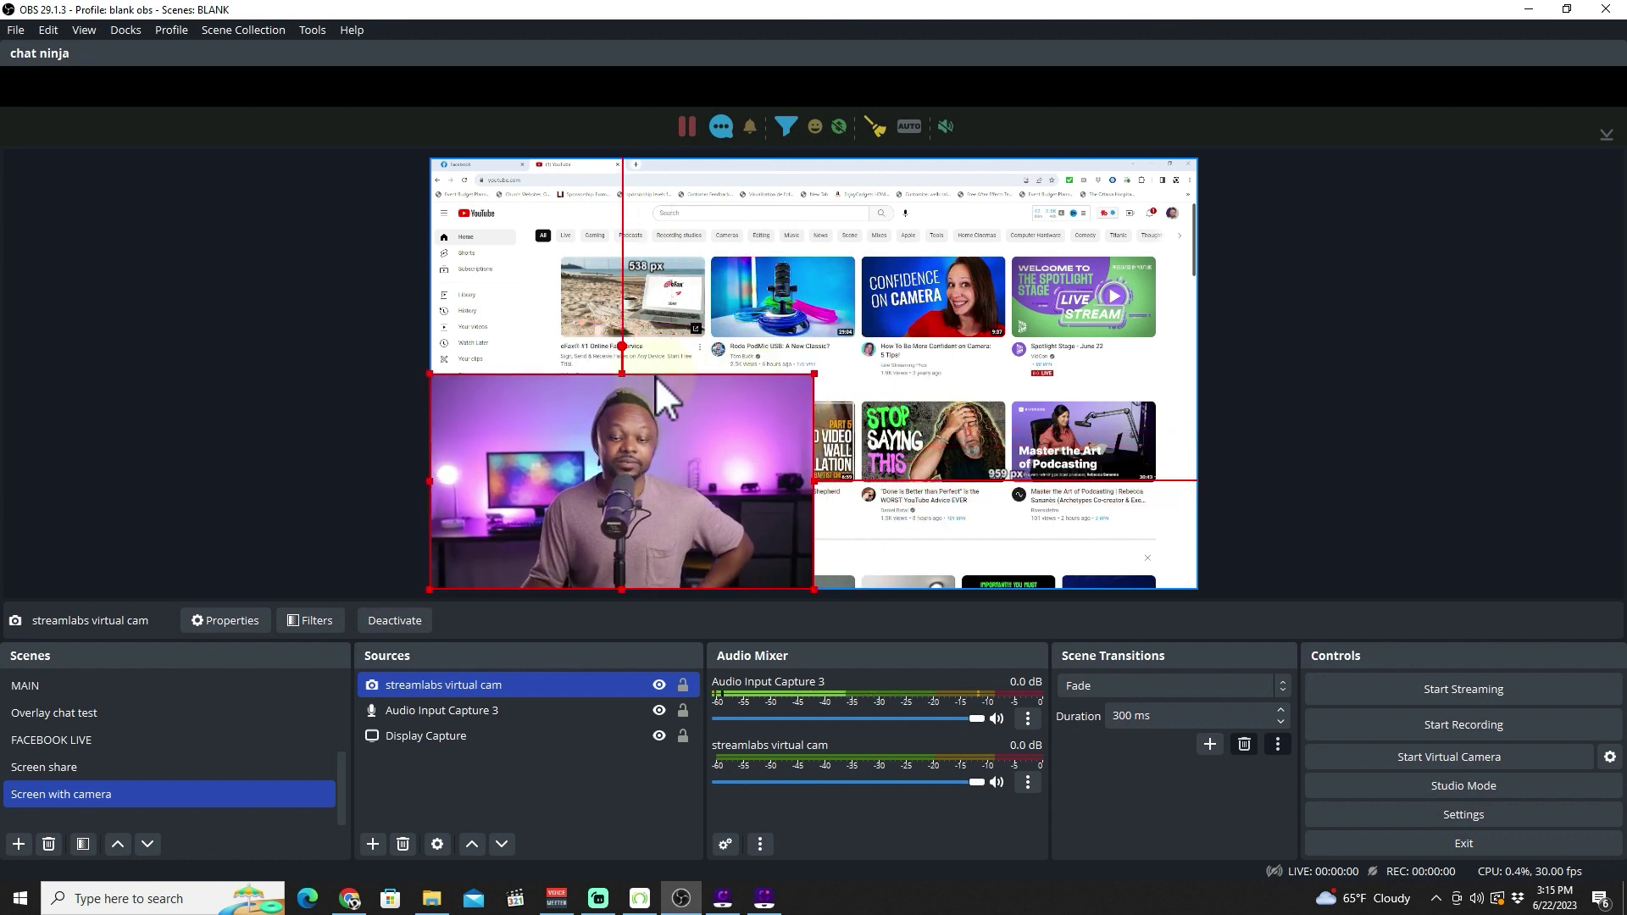
drag(622, 373, 628, 439)
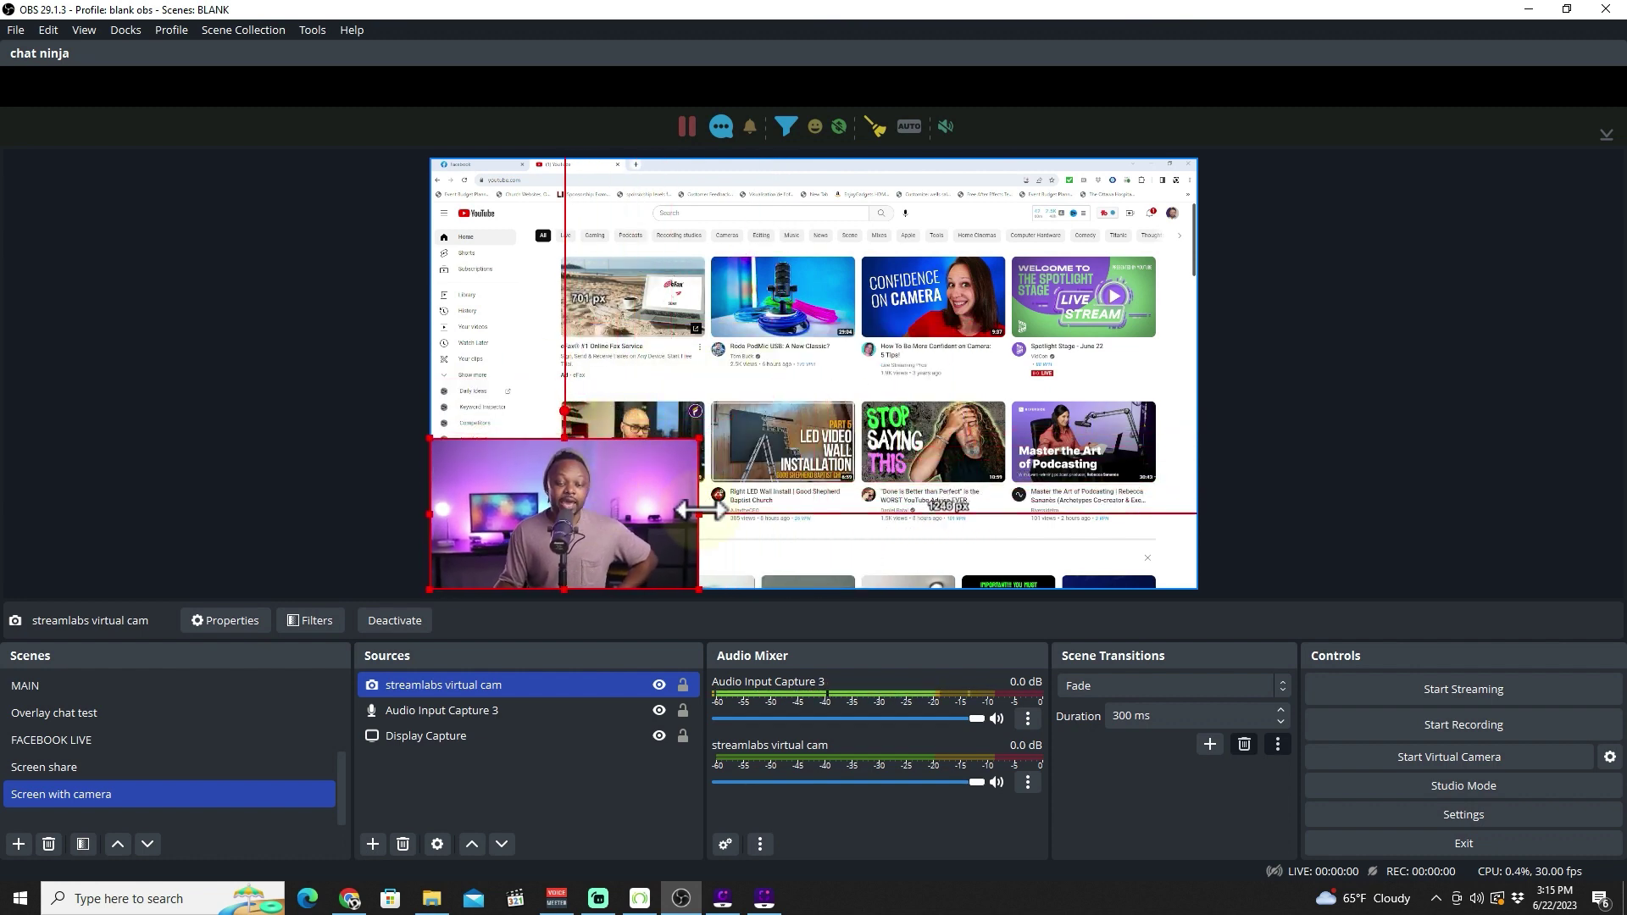
drag(685, 508, 693, 508)
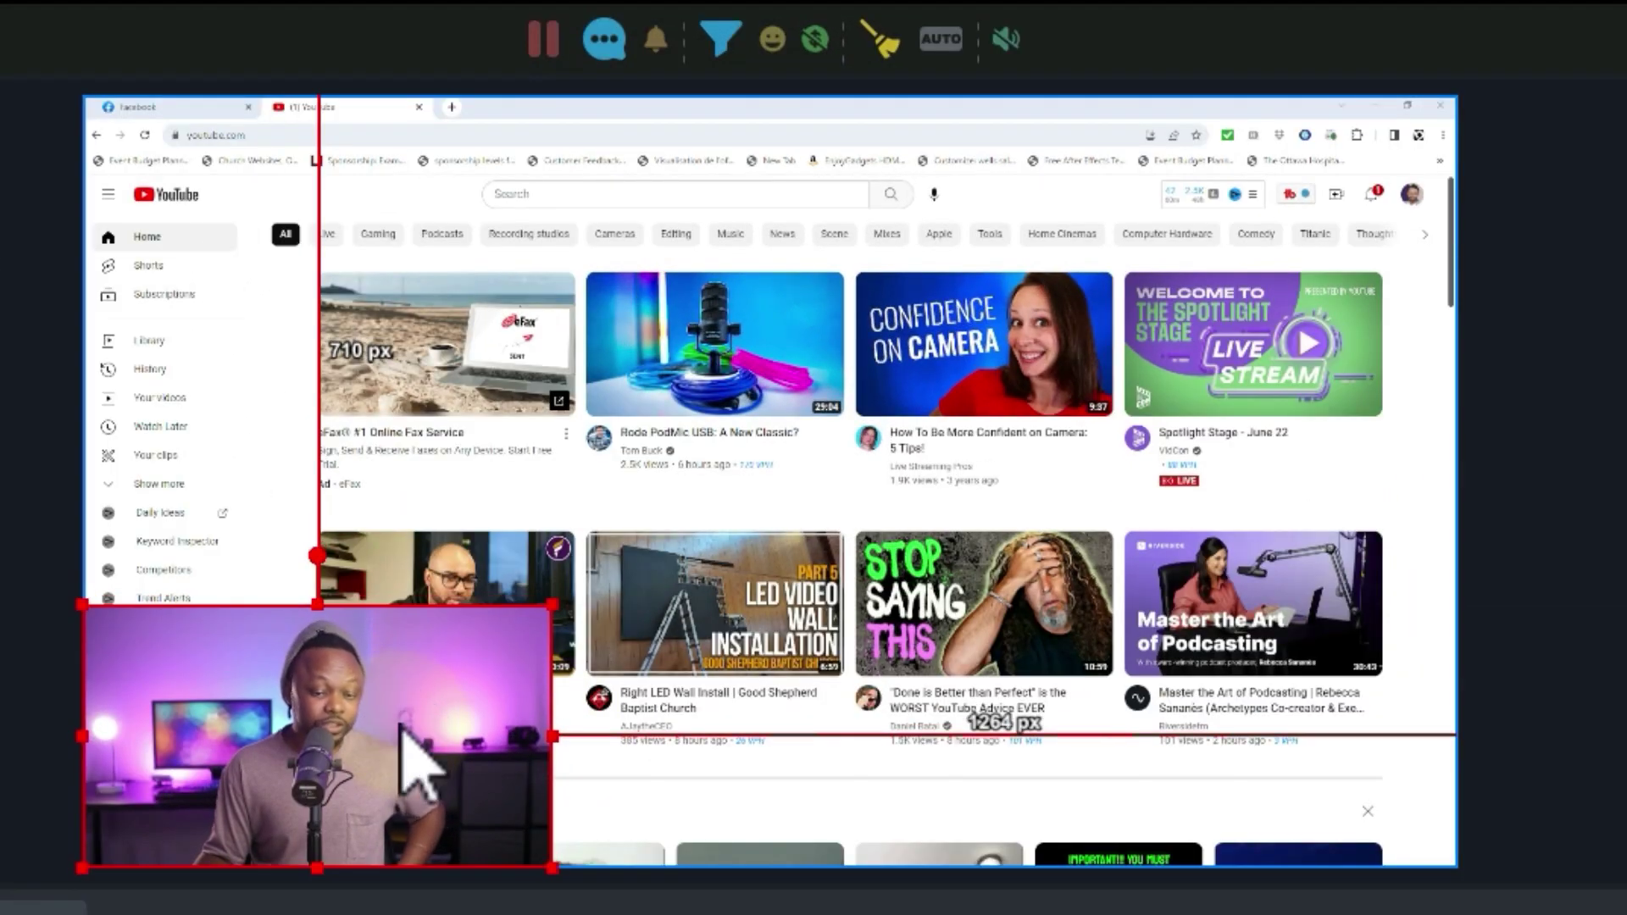
drag(552, 726, 439, 729)
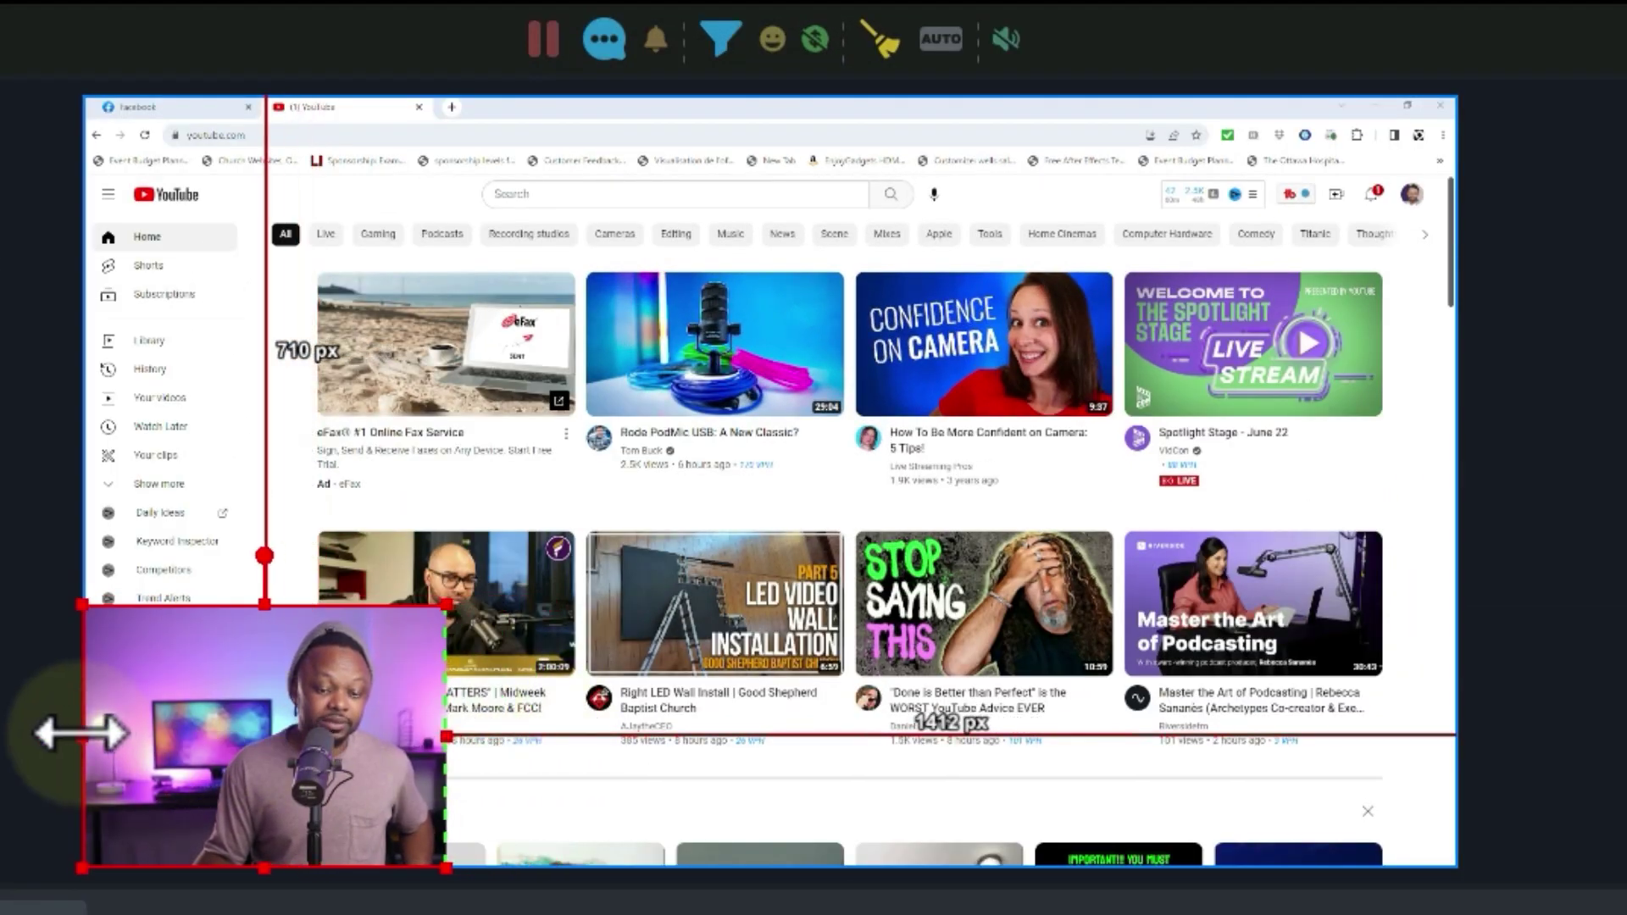
drag(81, 733, 202, 729)
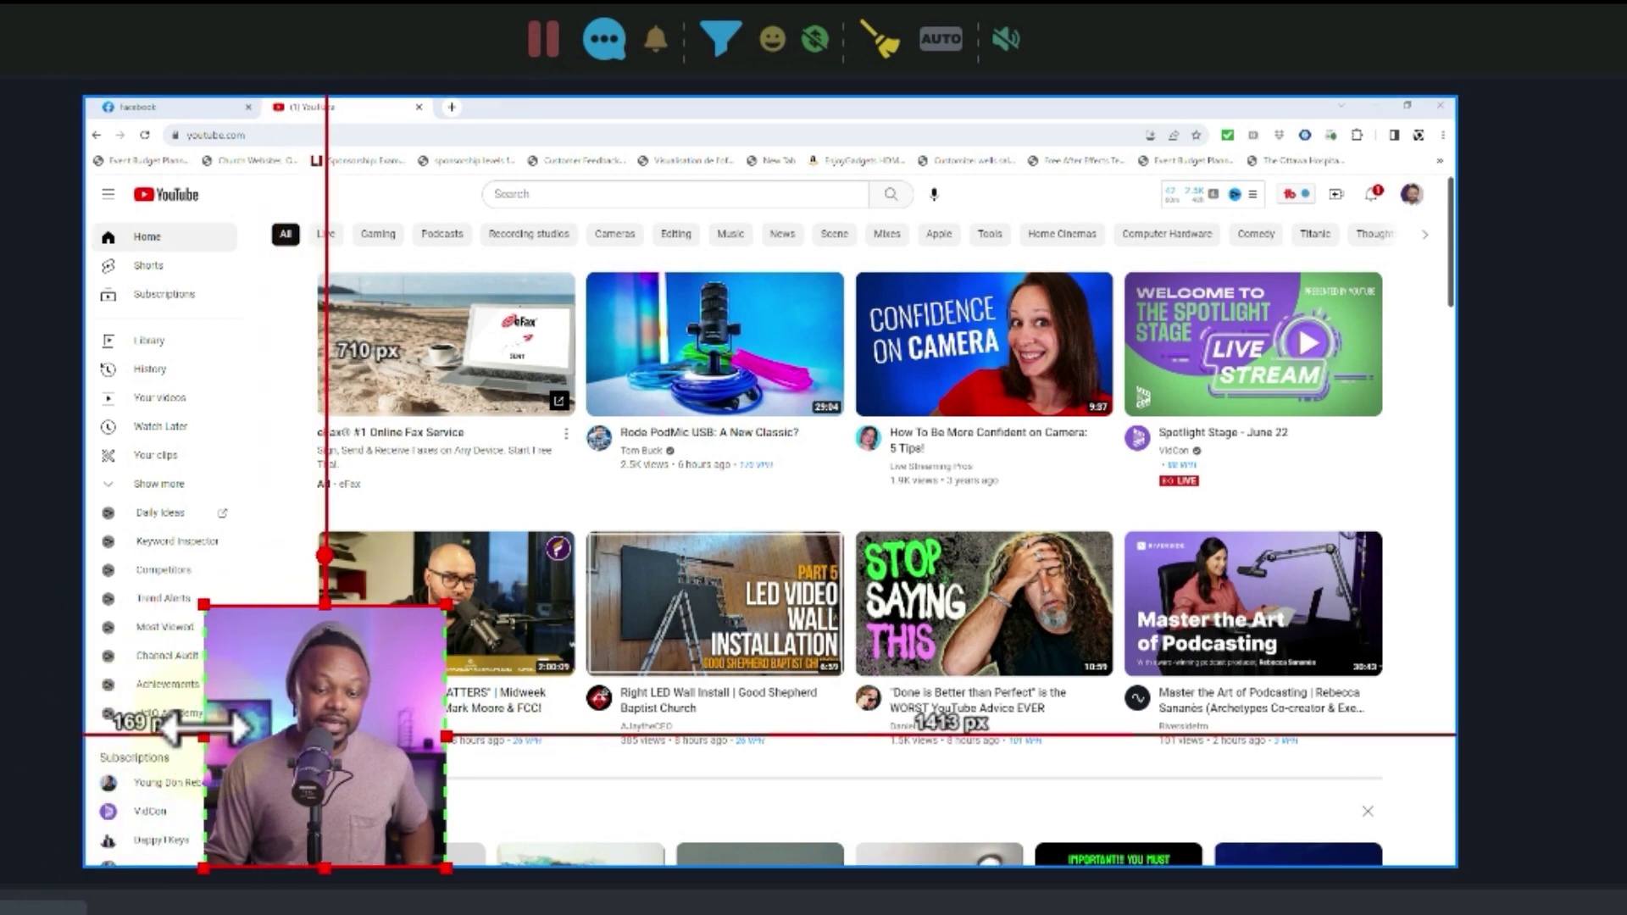
drag(446, 739, 429, 739)
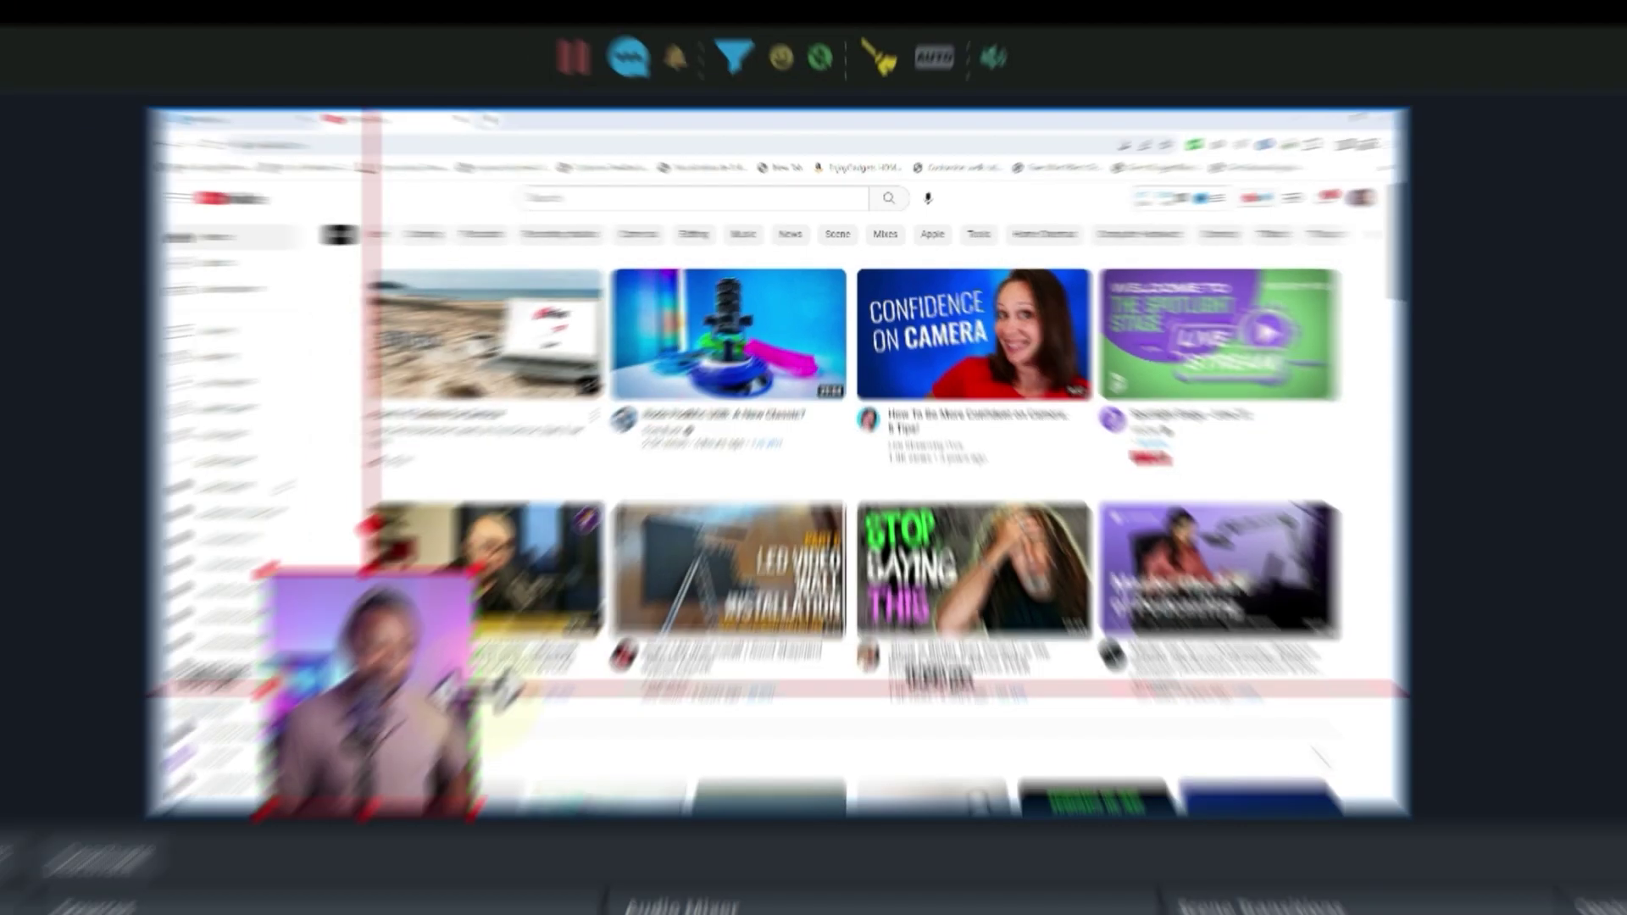
drag(319, 605, 318, 611)
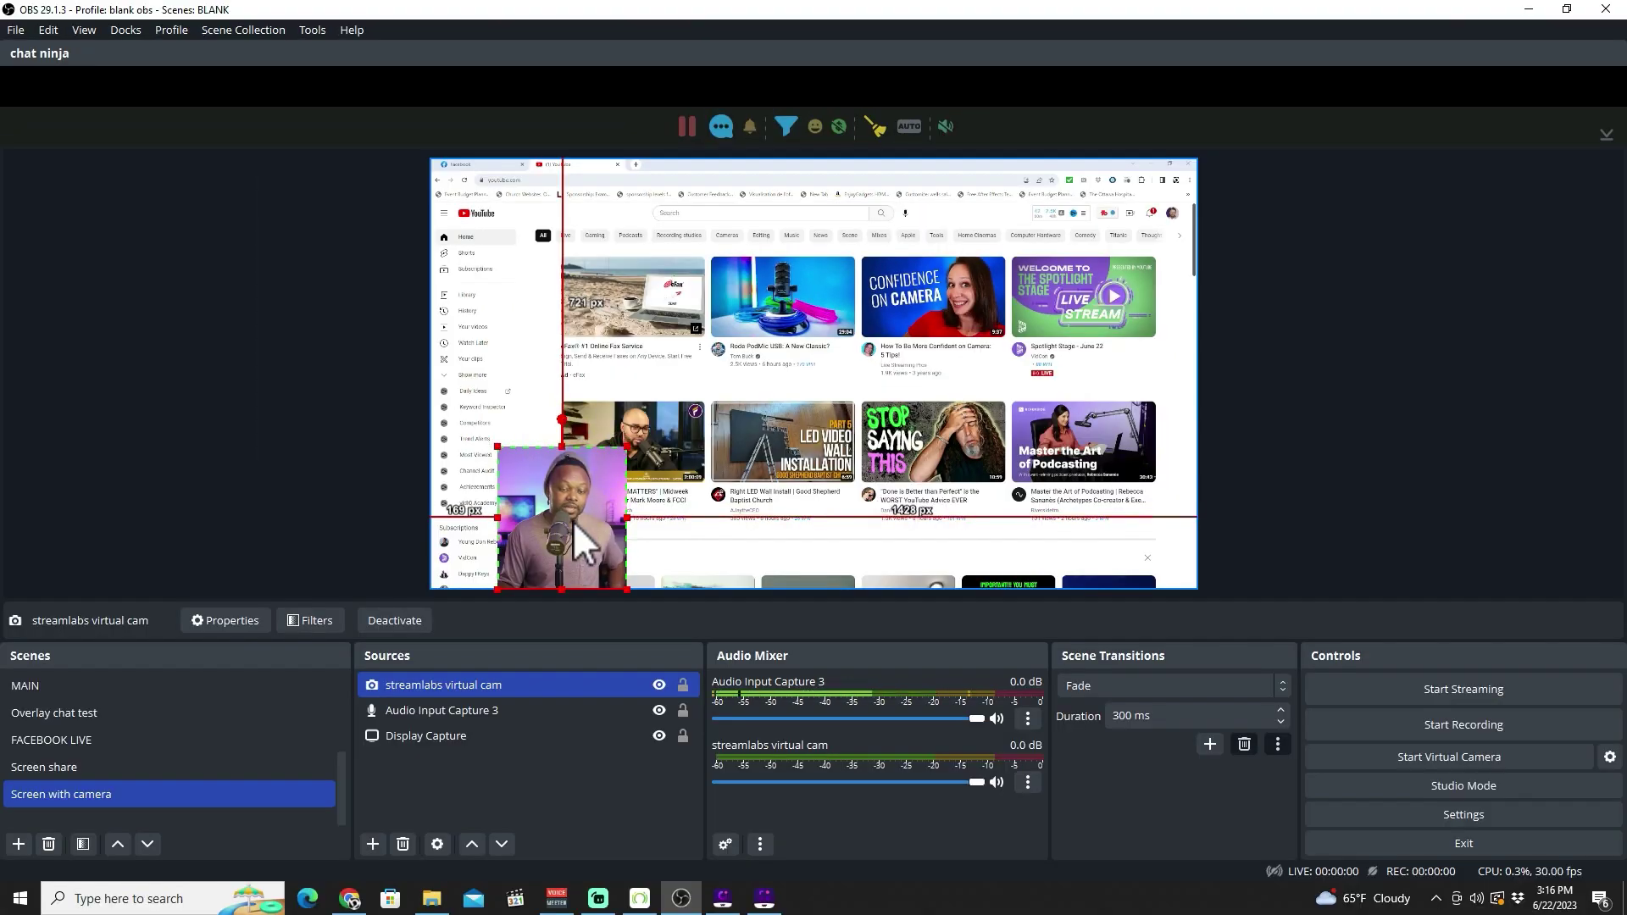
drag(573, 520, 527, 437)
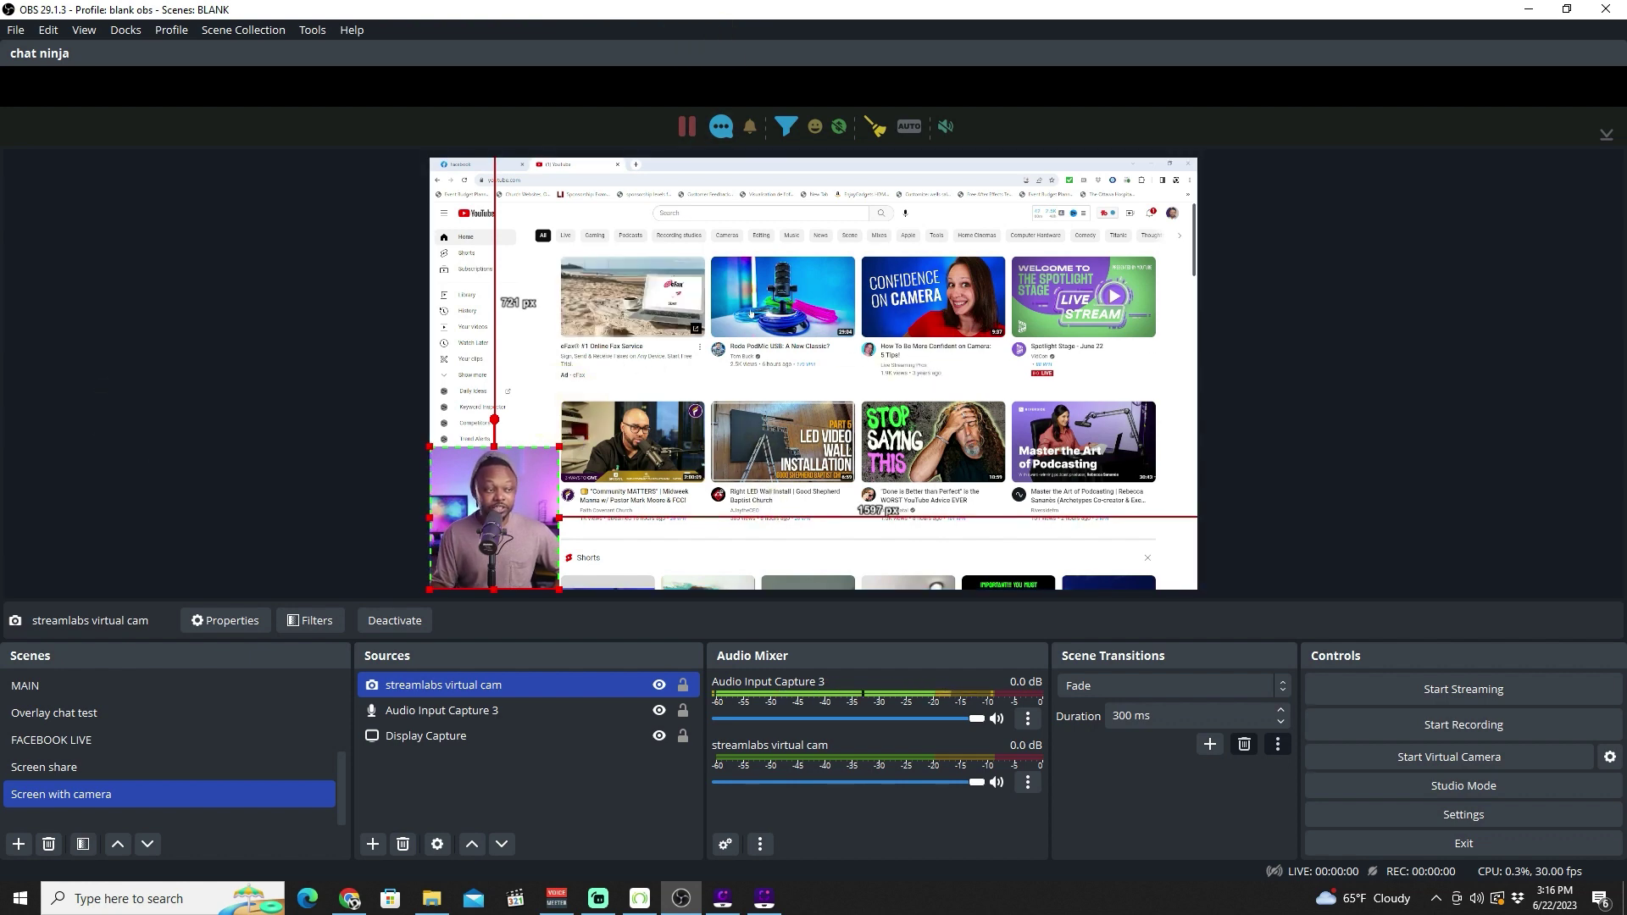
scroll(750, 314, down, 3)
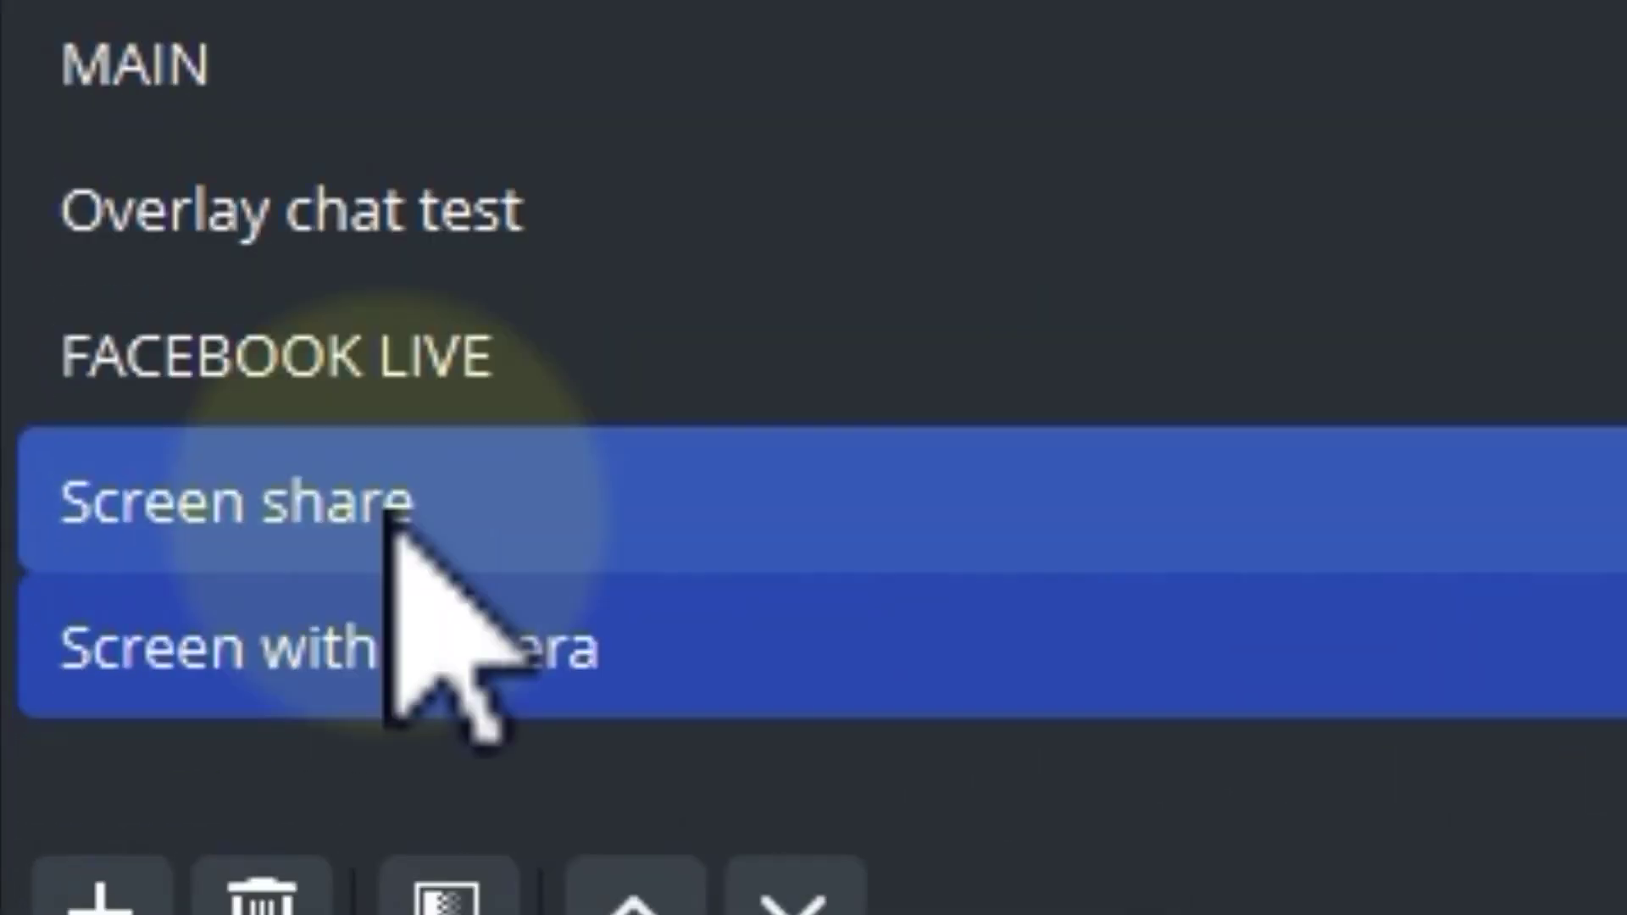
Select the Screen share scene, which shows the display capture alone
click(386, 512)
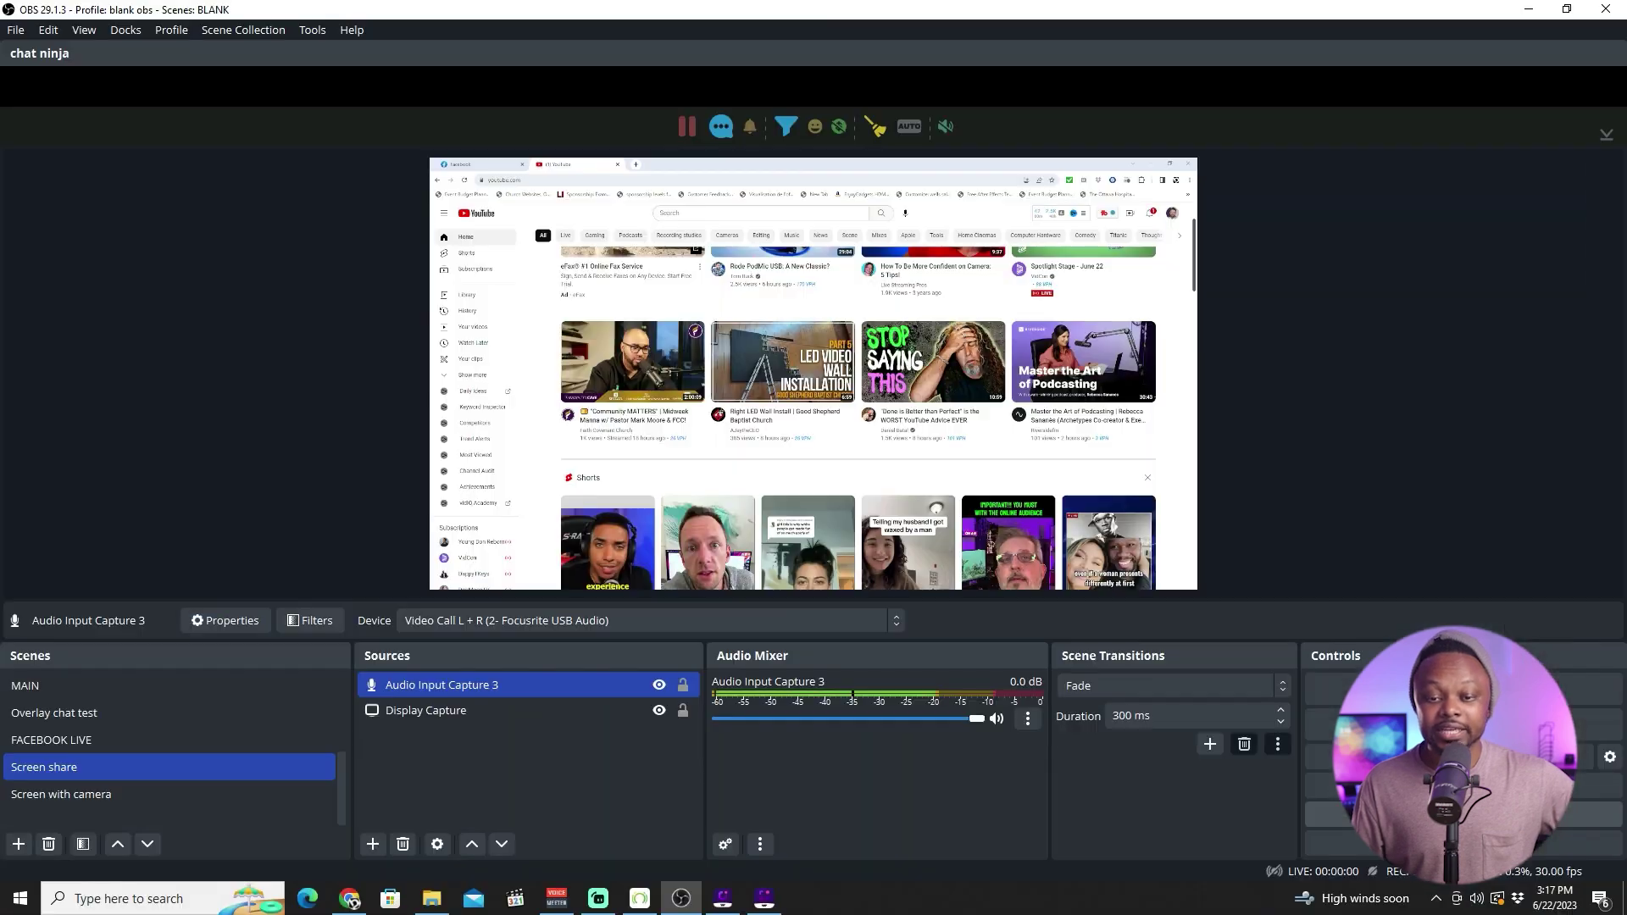
In Settings, review Output, the 1920x1080 canvas and 1280x720 output resolutions, then Stream
click(884, 765)
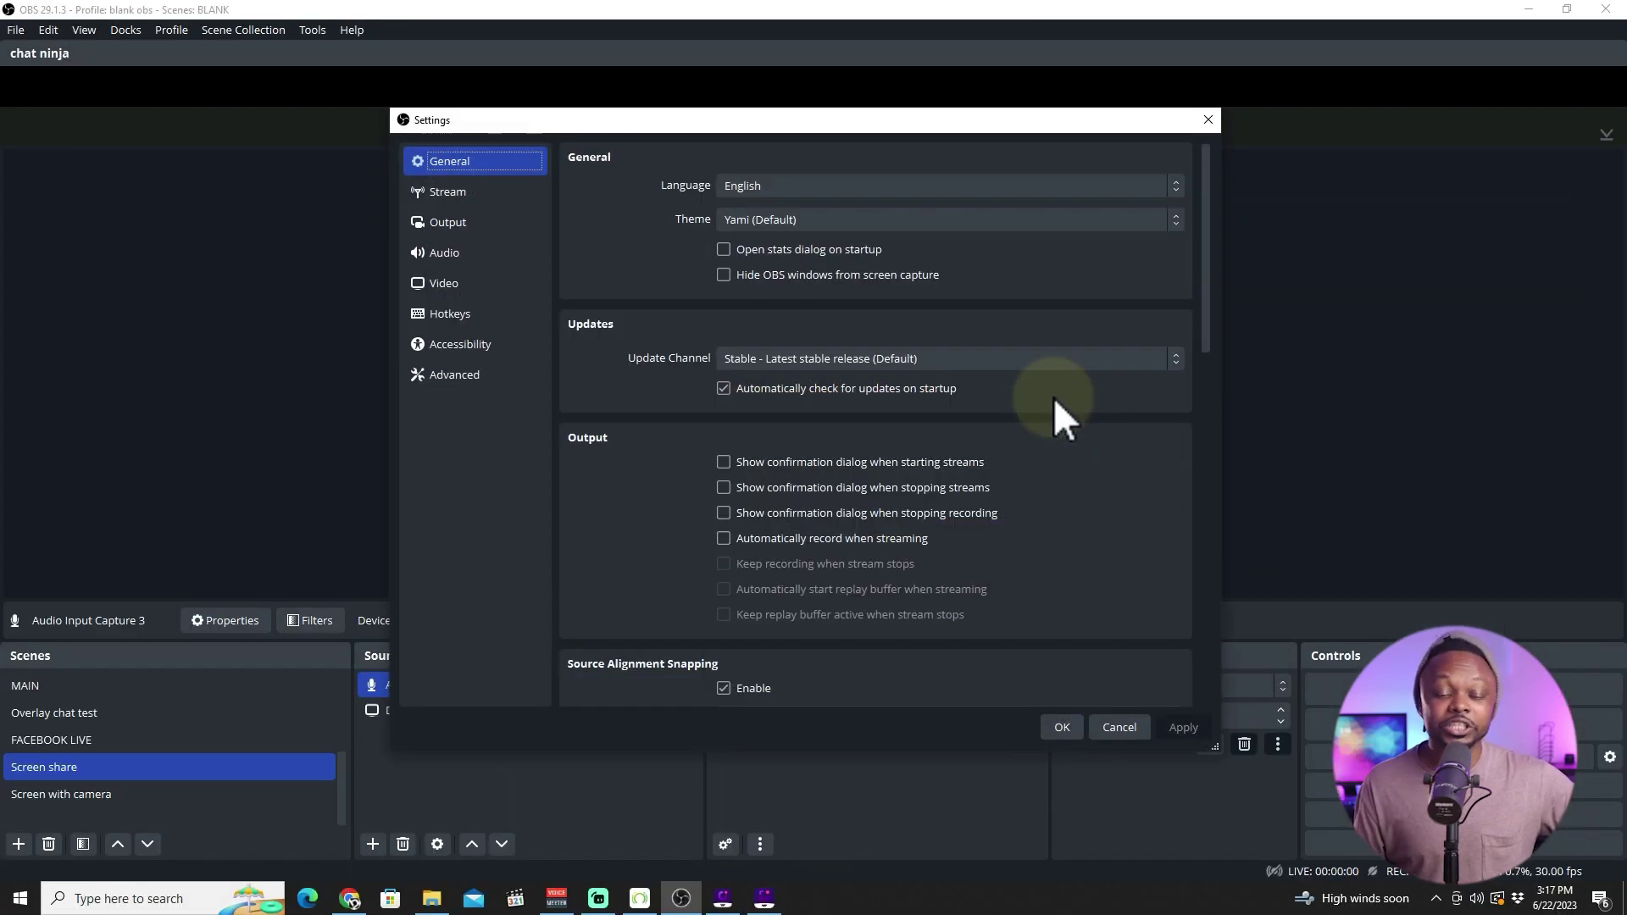
click(453, 222)
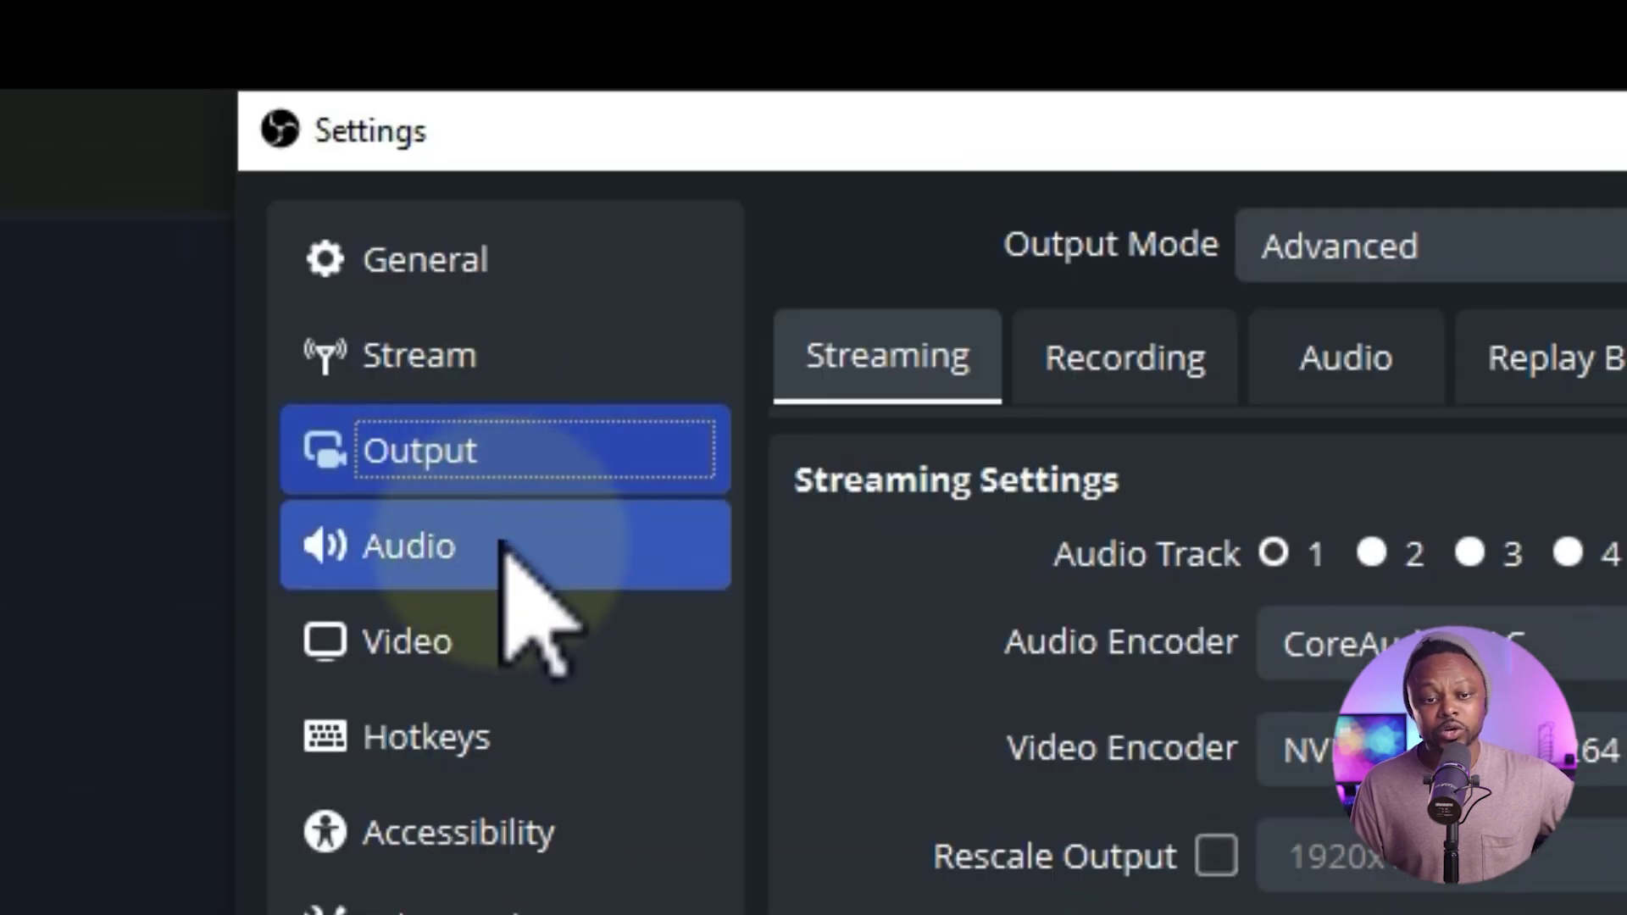
click(485, 651)
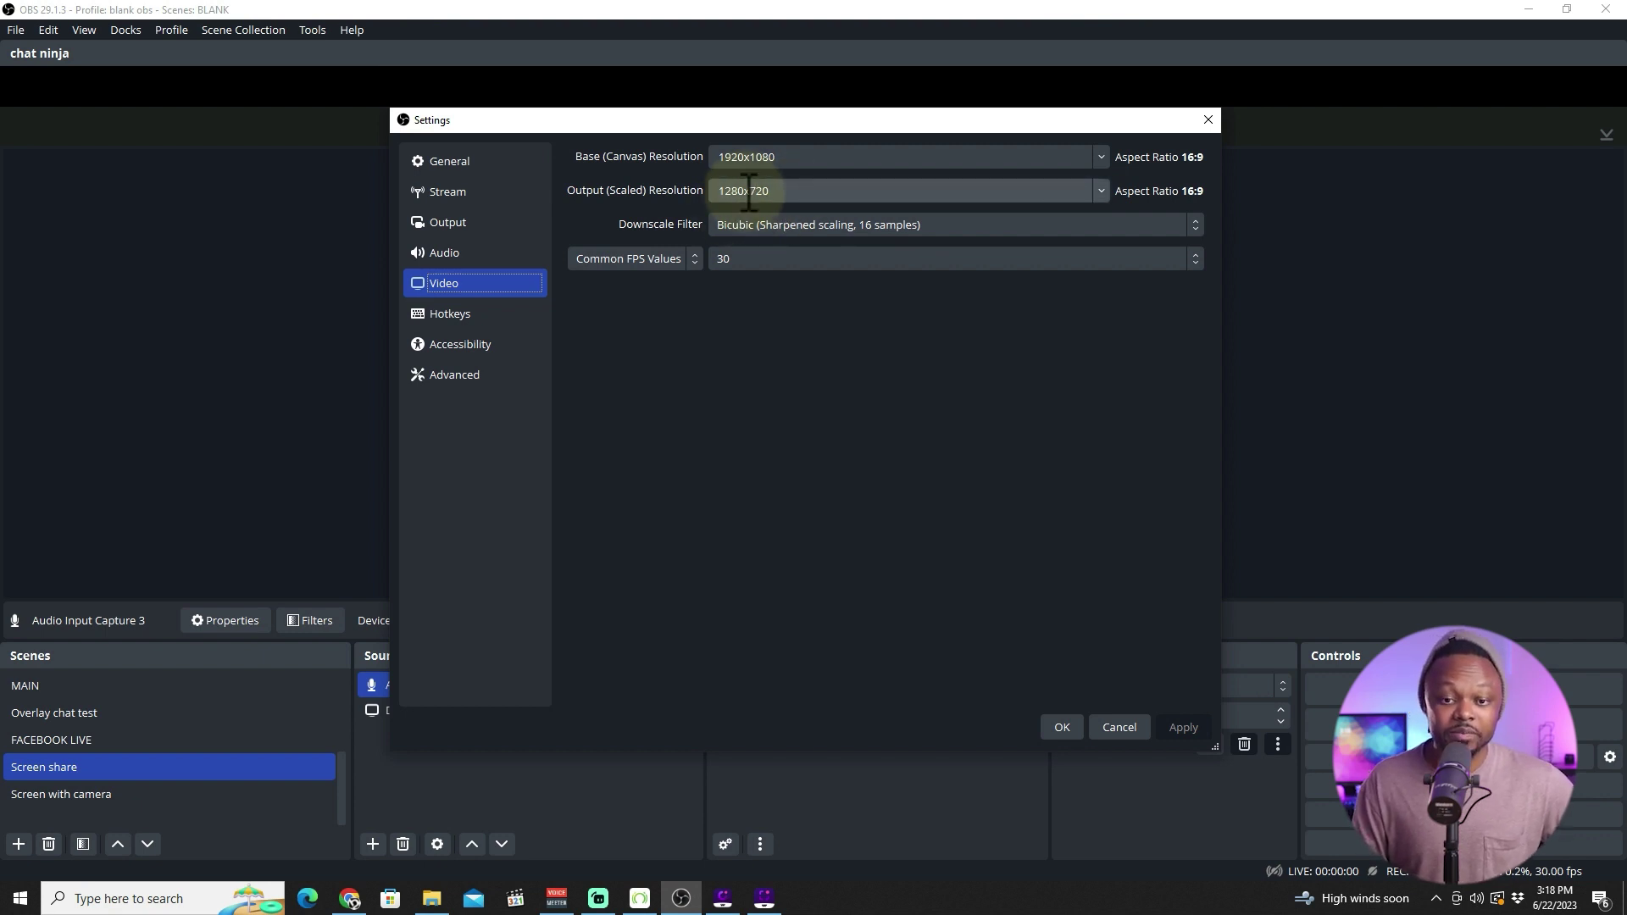
click(475, 194)
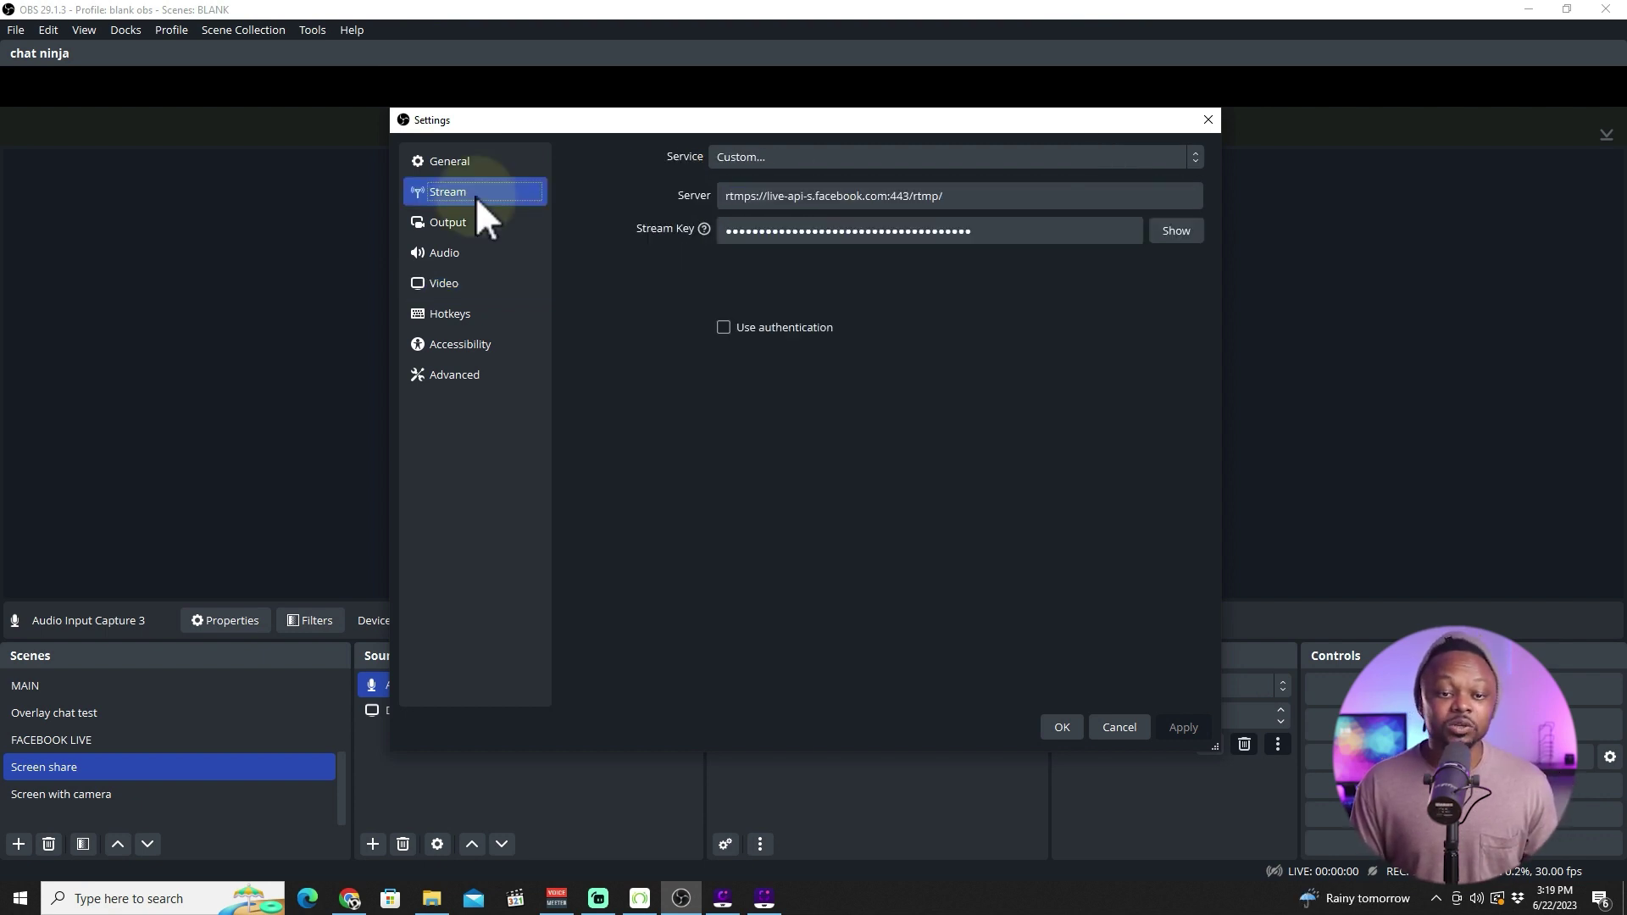
Return to the Output page to view the NVIDIA NVENC H.264 CBR streaming encoder
click(449, 283)
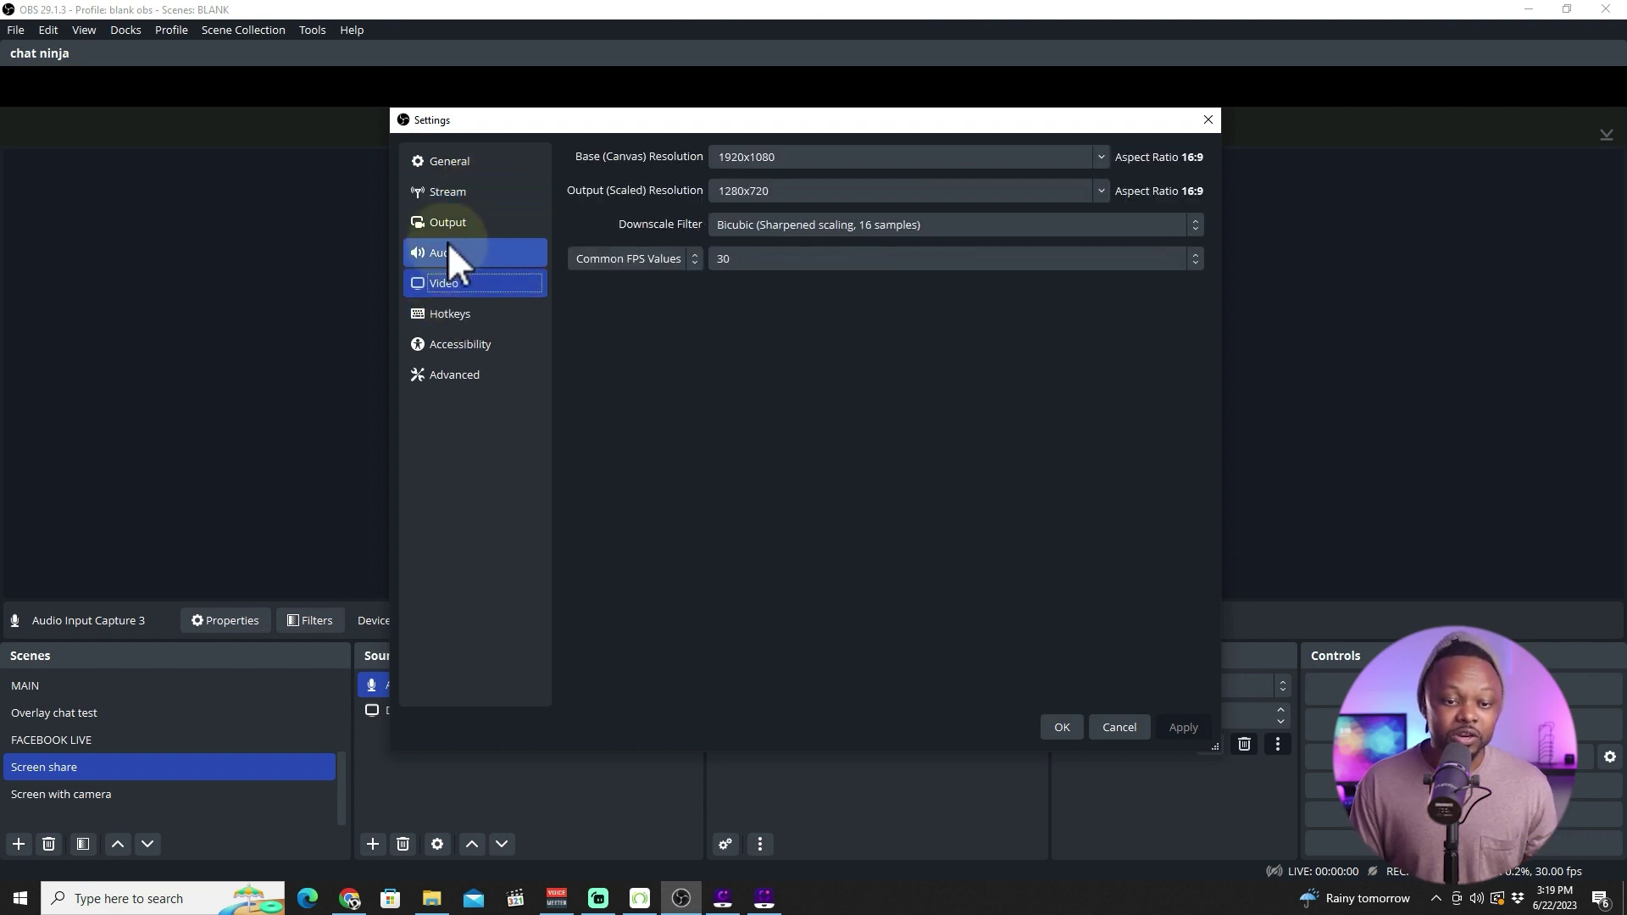
click(456, 224)
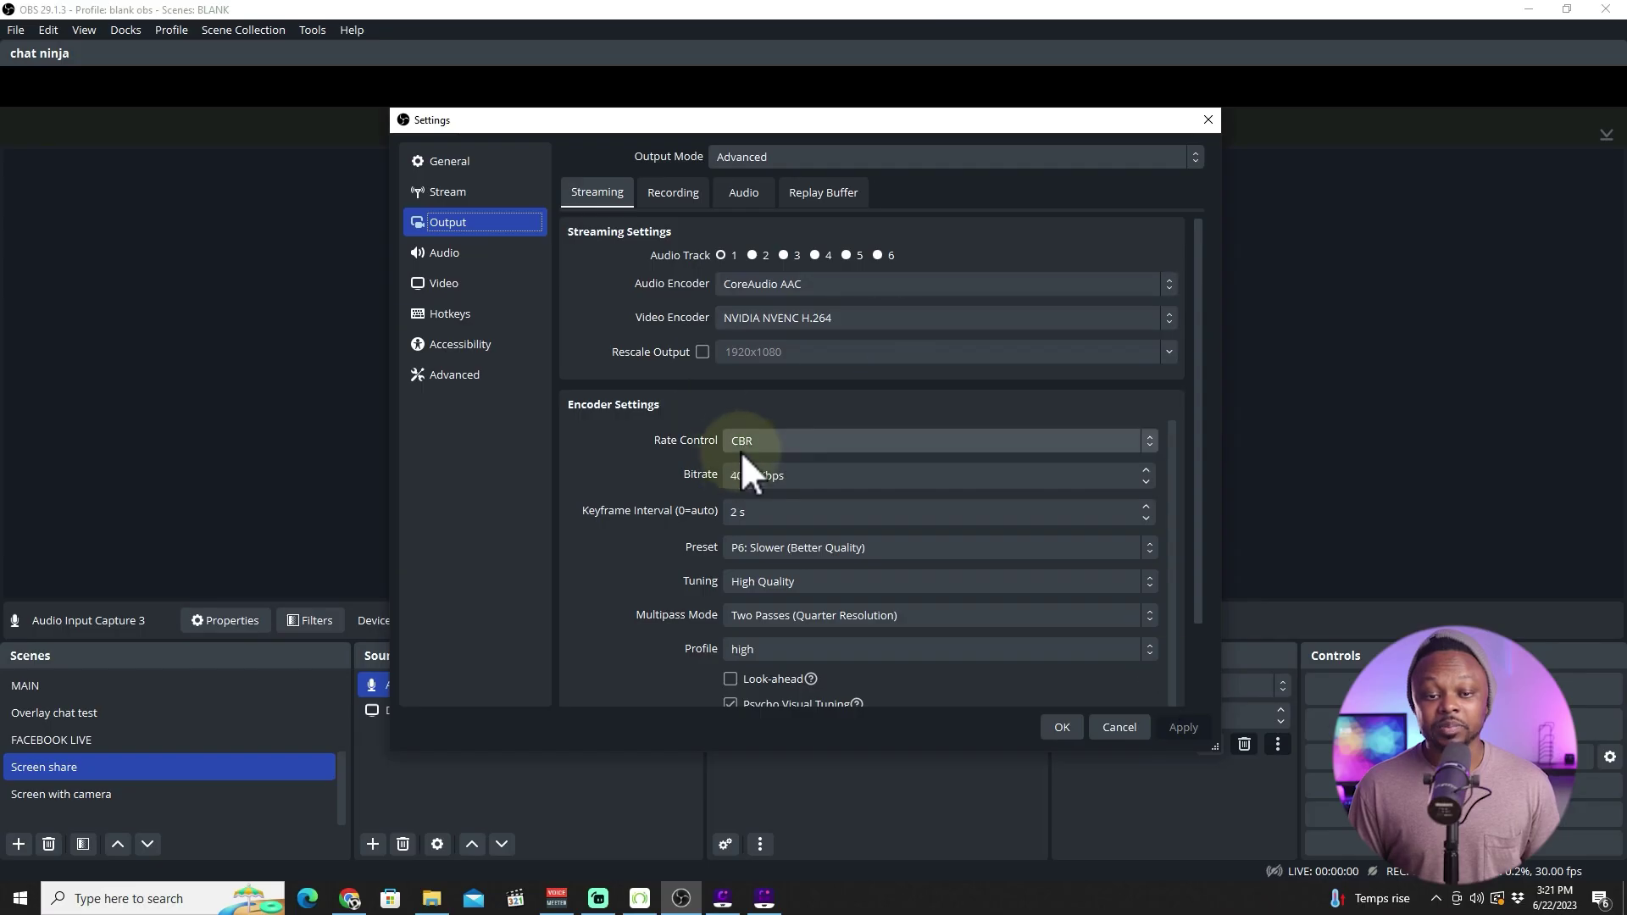
Confirm Settings with OK, keeping NVENC H.264 at CBR 4000 Kbps and P6: Slower preset
click(1062, 729)
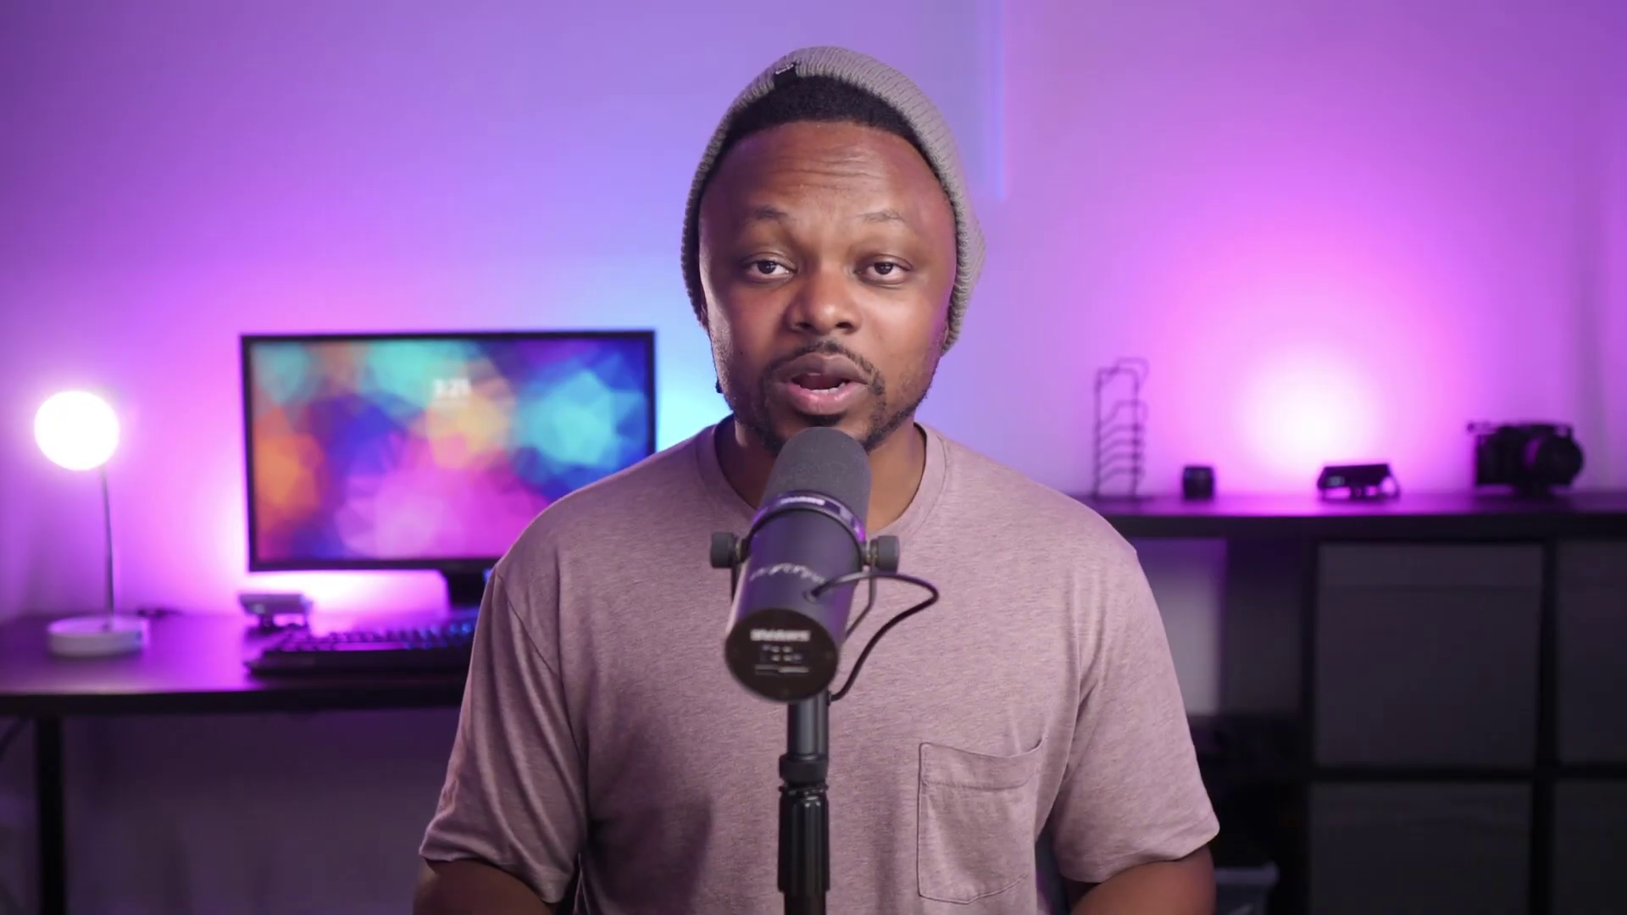